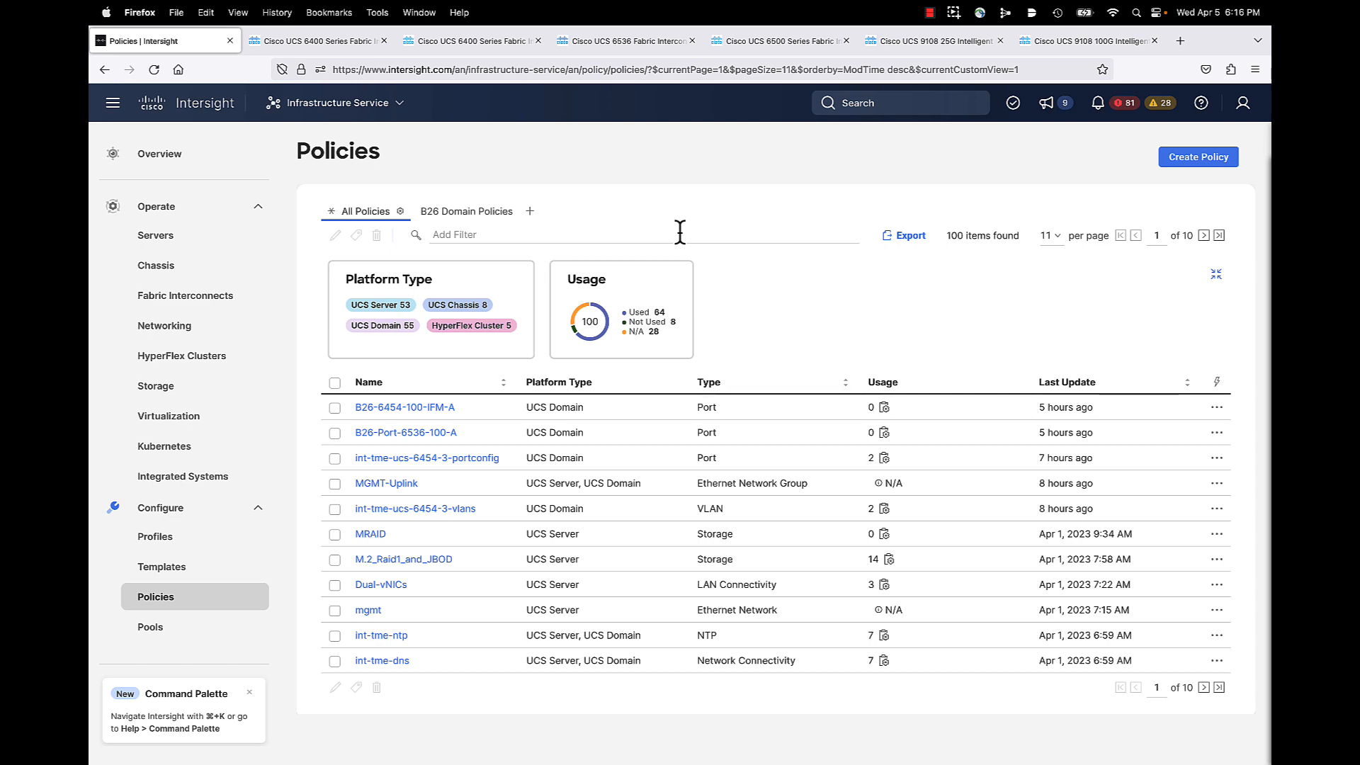
Step: Compare the 6500 install guide and 9108 25G/100G IFM spec sheets, ending on the 6536 sheet
{"action": "left_click", "coordinate": [670, 41]}
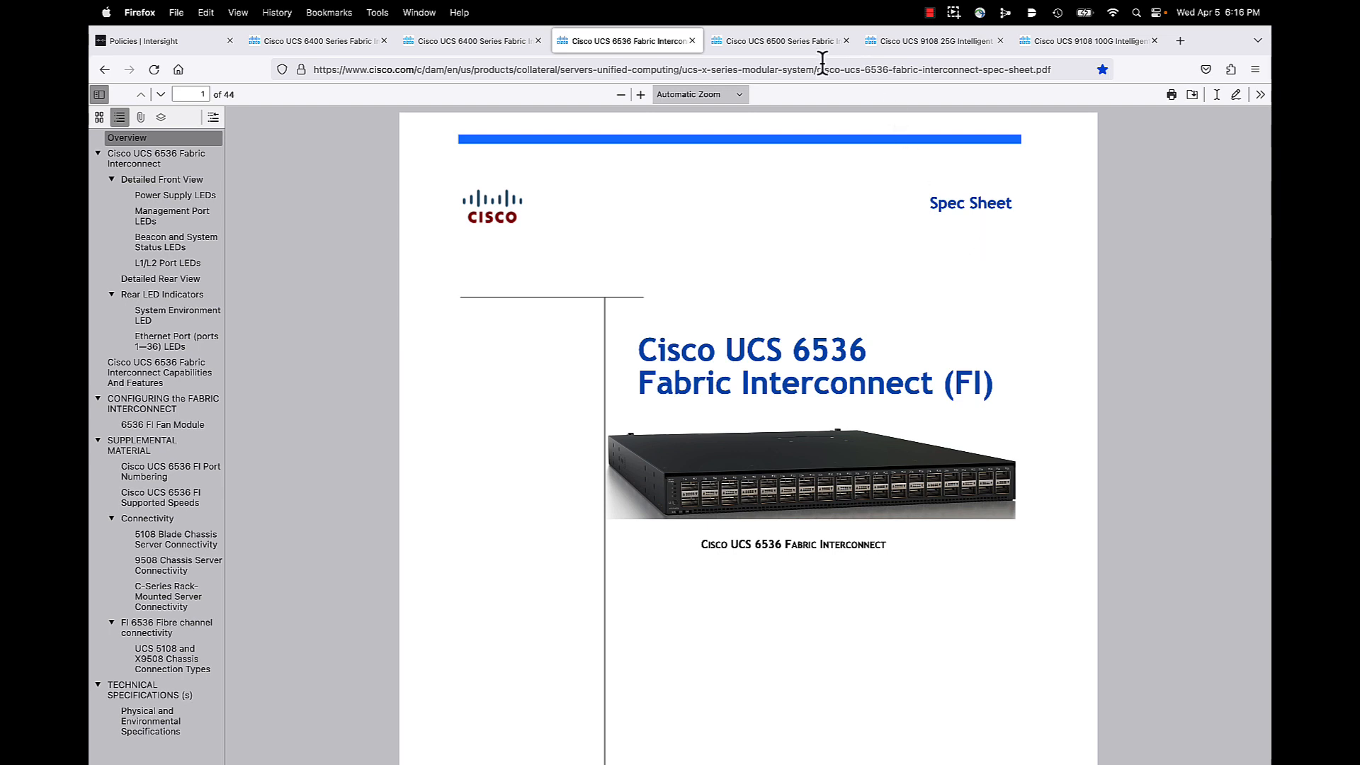
{"action": "left_click", "coordinate": [792, 43]}
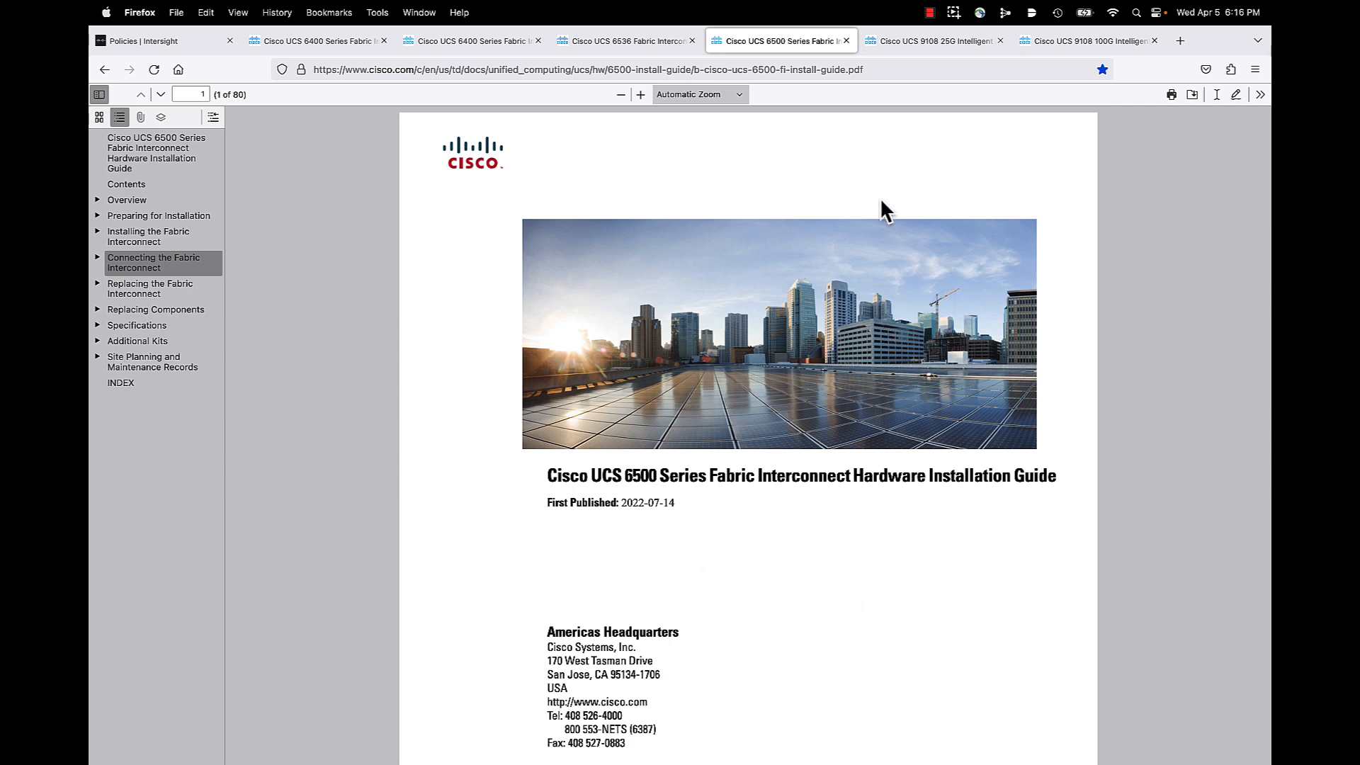
{"action": "left_click", "coordinate": [908, 42]}
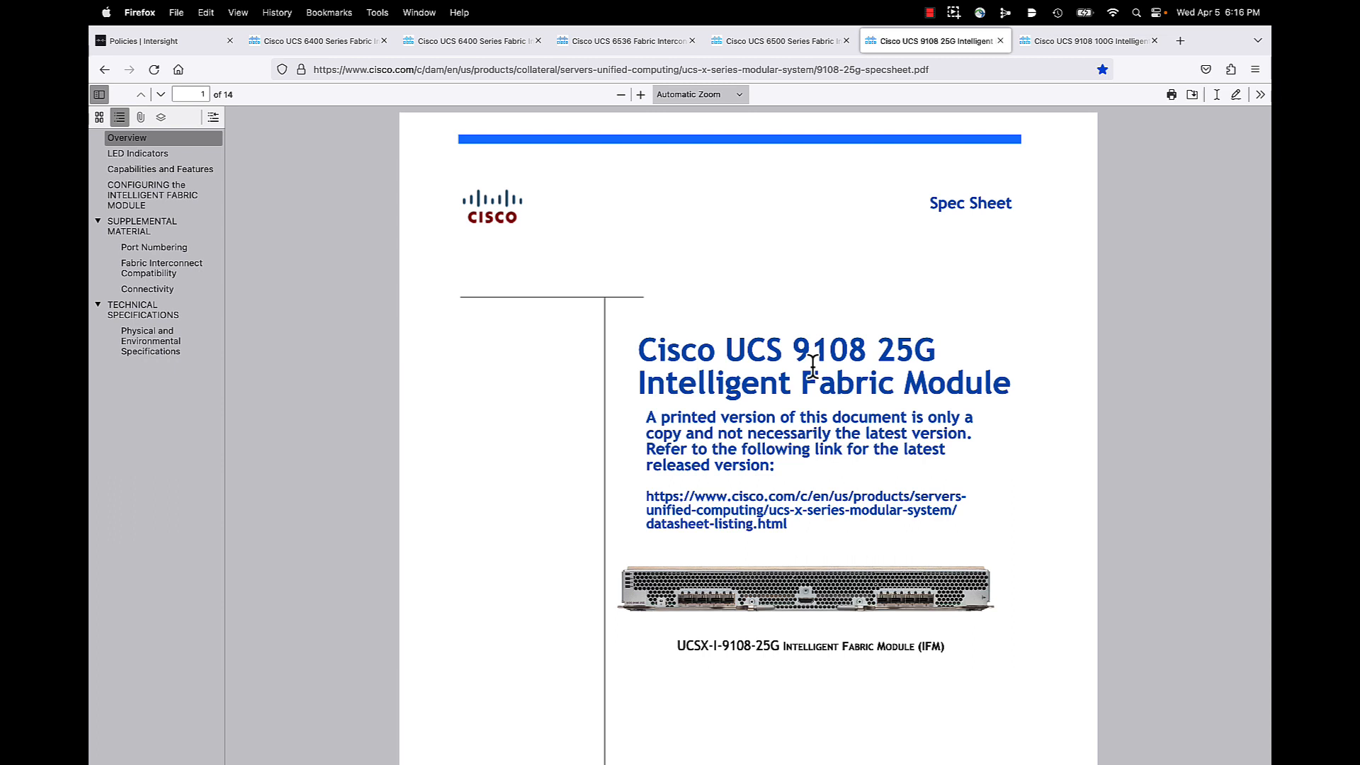
{"action": "left_click", "coordinate": [1074, 40]}
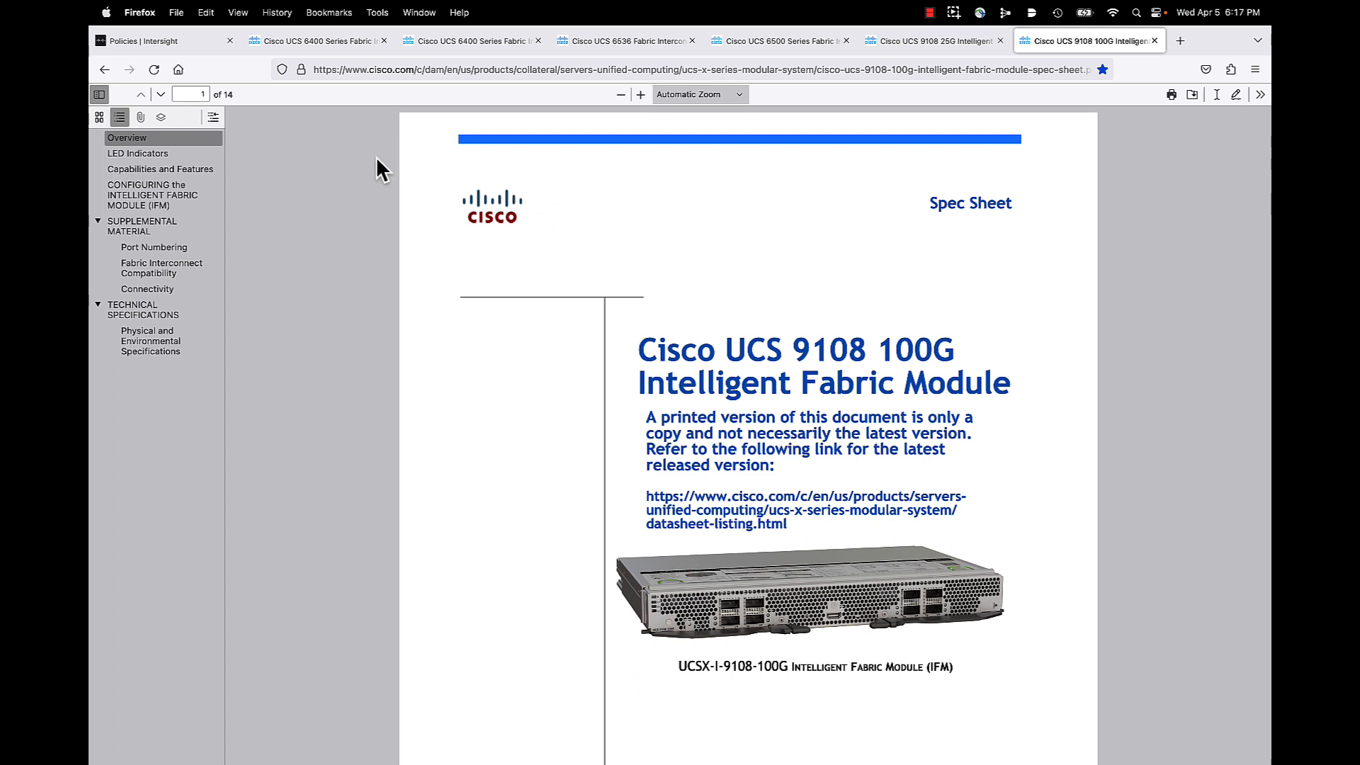
{"action": "left_click", "coordinate": [634, 38]}
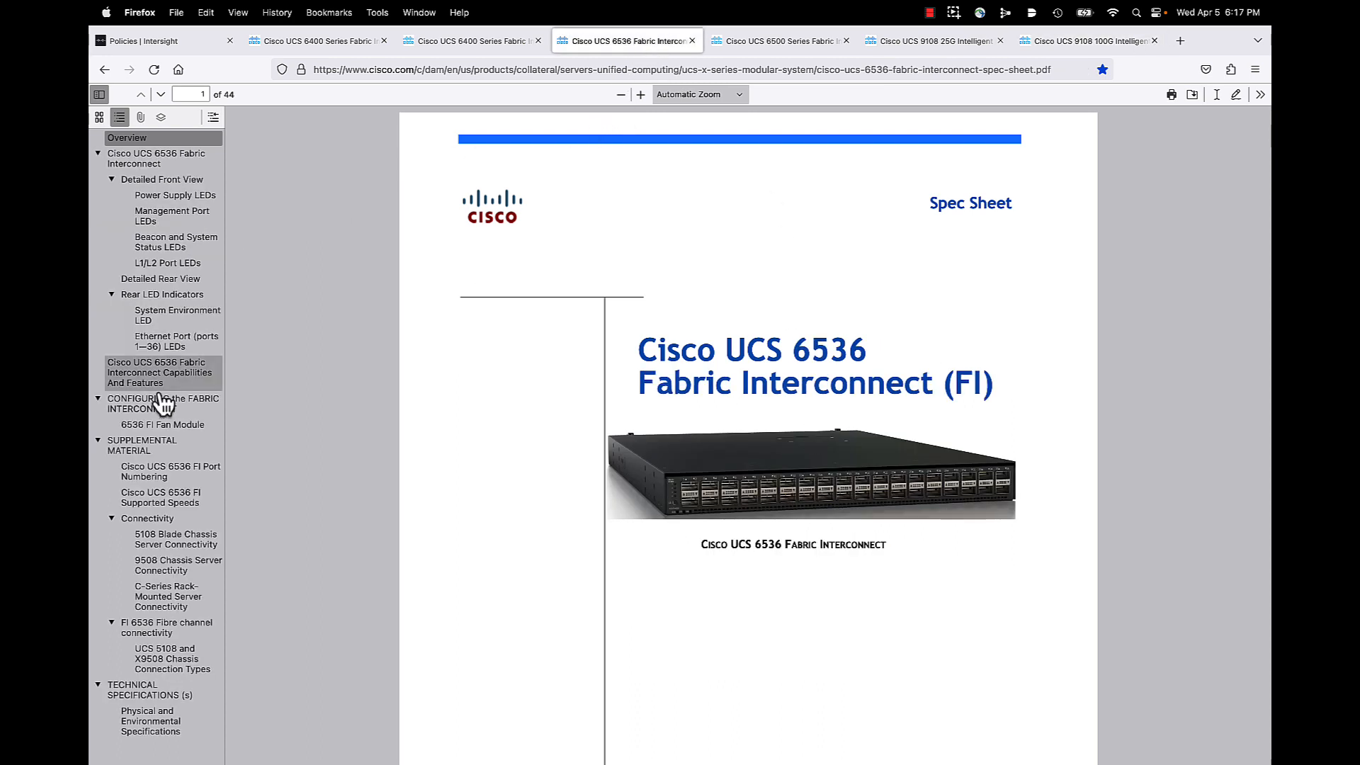
Step: Jump to the 6536 supplemental material and read port numbering and speeds down to Figure 6
{"action": "left_click", "coordinate": [141, 445]}
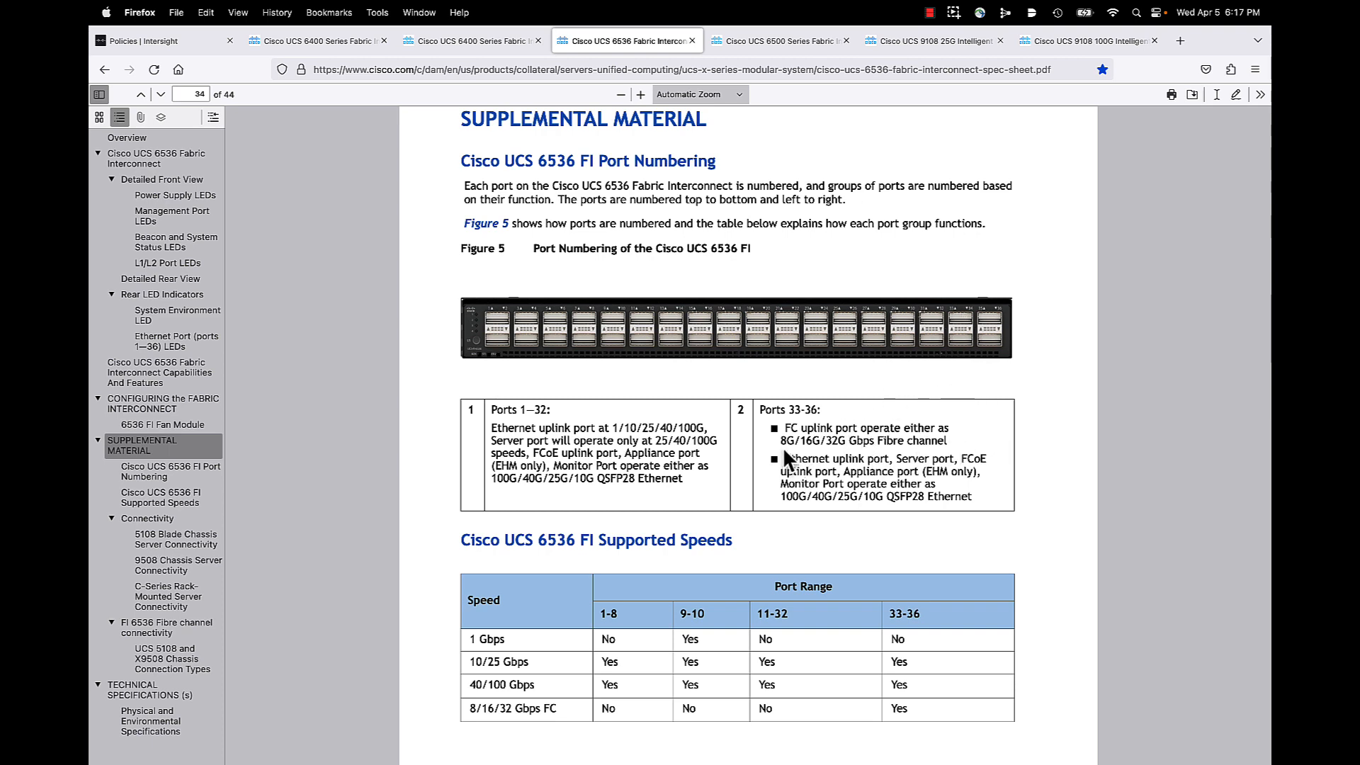
{"action": "scroll", "coordinate": [816, 484], "scroll_direction": "down", "scroll_amount": 5}
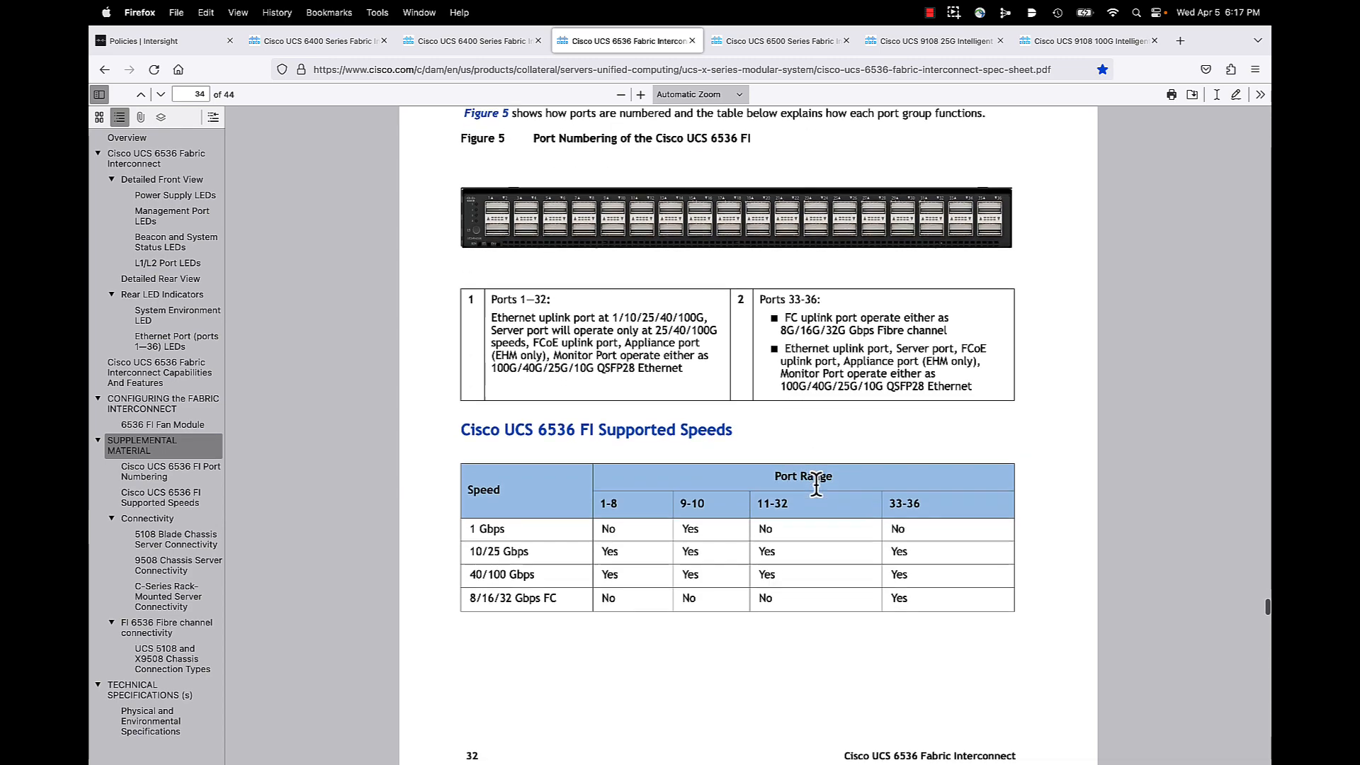
{"action": "scroll", "coordinate": [816, 485], "scroll_direction": "down", "scroll_amount": 3}
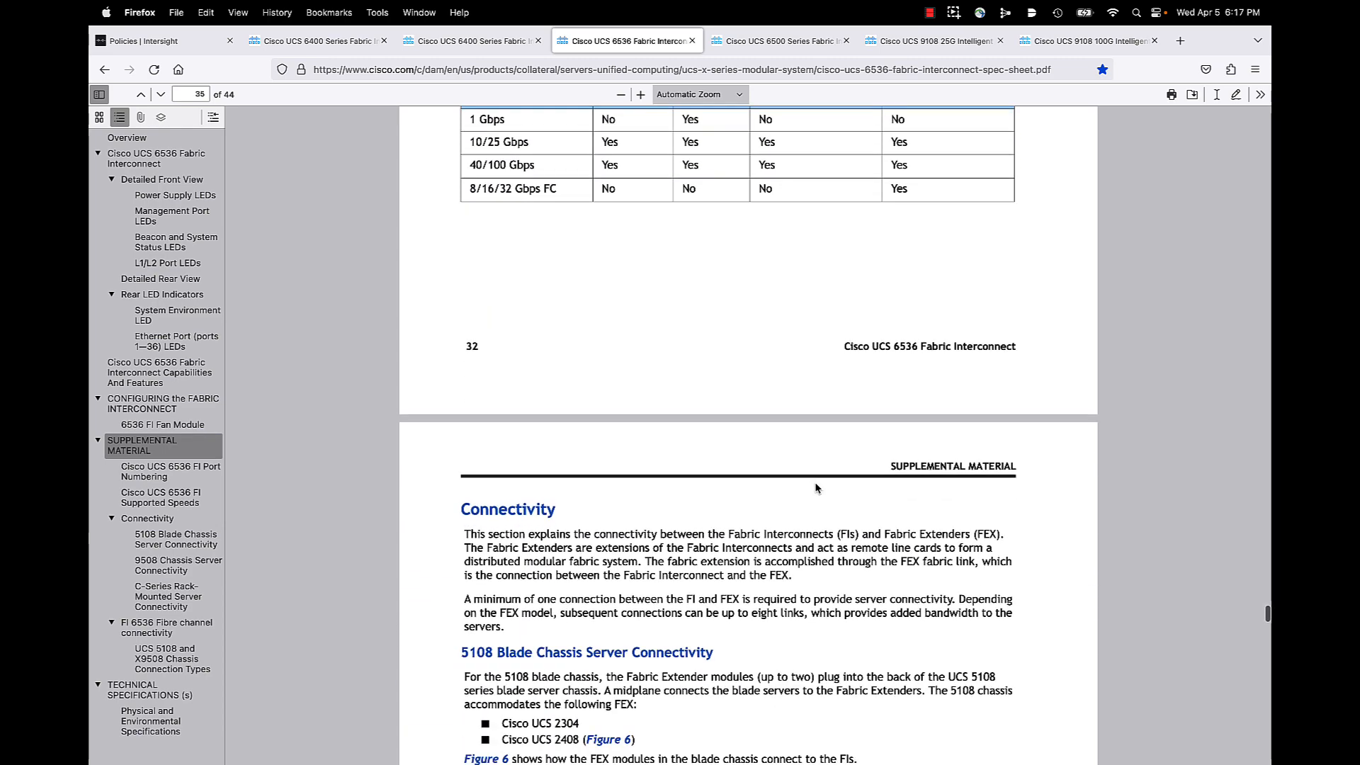
{"action": "scroll", "coordinate": [815, 488], "scroll_direction": "down", "scroll_amount": 2}
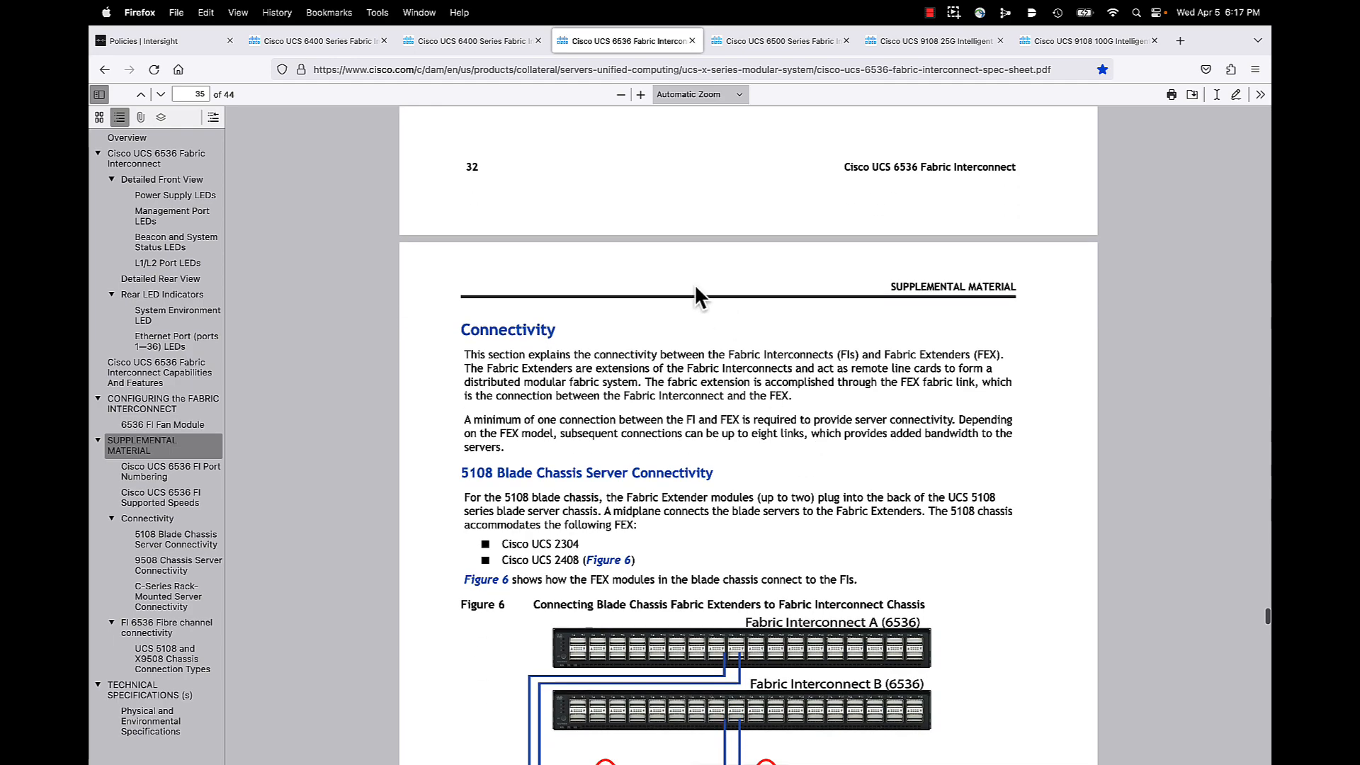
{"action": "scroll", "coordinate": [714, 419], "scroll_direction": "down", "scroll_amount": 4}
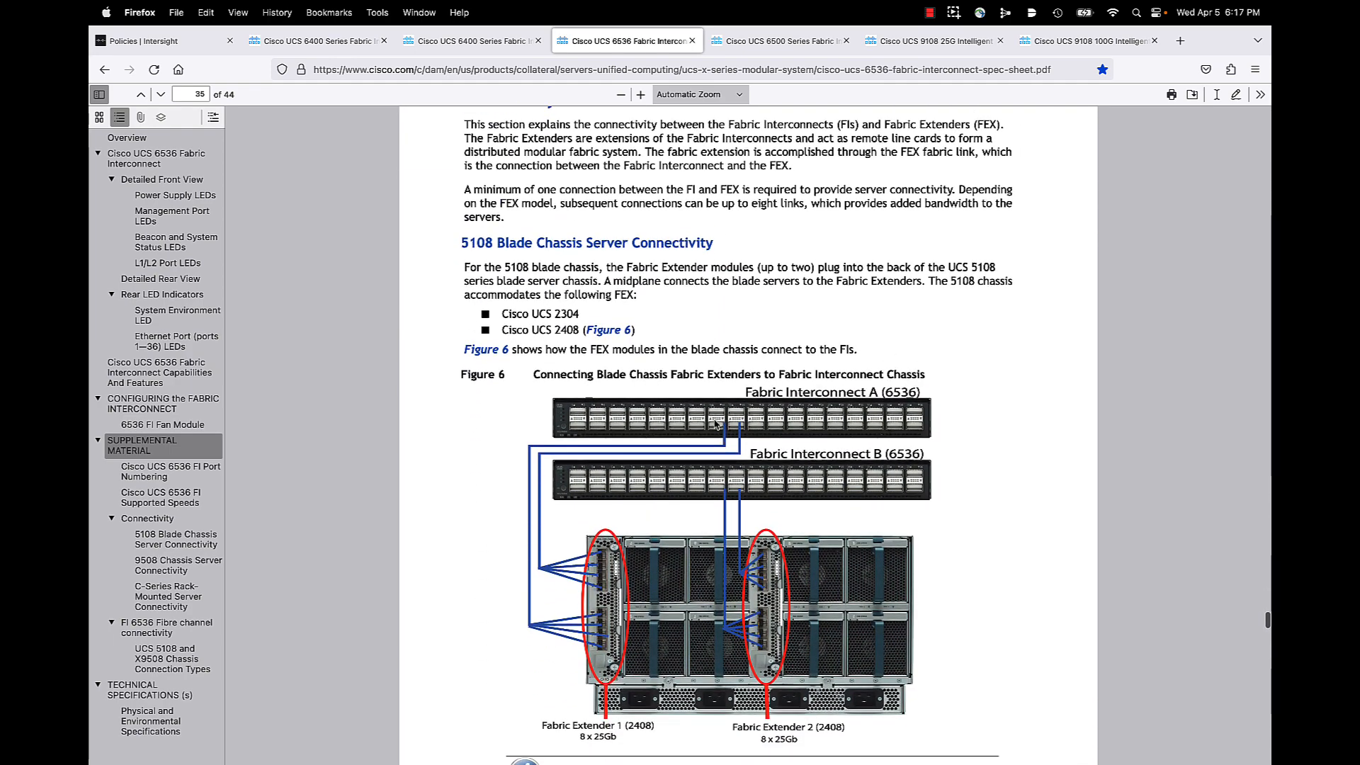
{"action": "scroll", "coordinate": [715, 424], "scroll_direction": "down", "scroll_amount": 1}
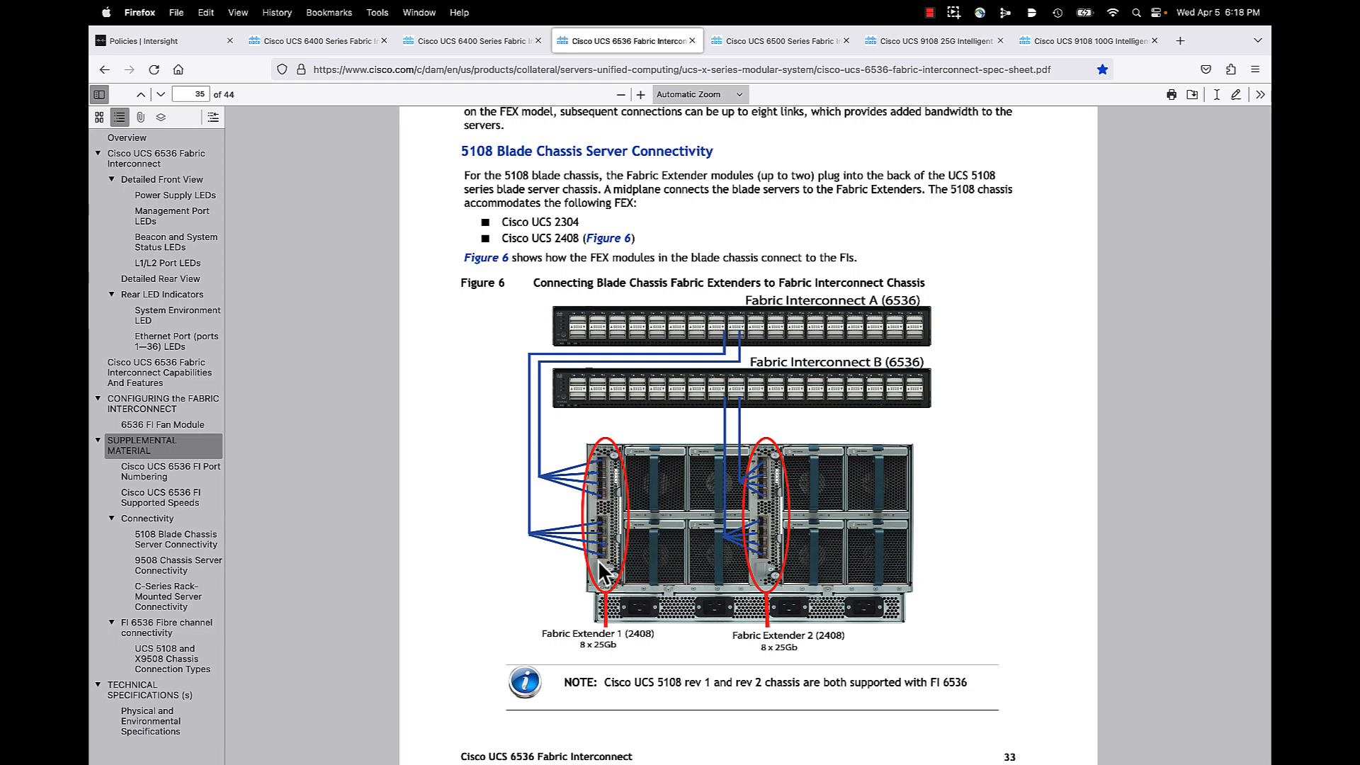
Step: View Figure 8's X9108-IFM-100G to 6536 diagram on page 37, then return to Intersight policies
{"action": "scroll", "coordinate": [686, 571], "scroll_direction": "down", "scroll_amount": 8}
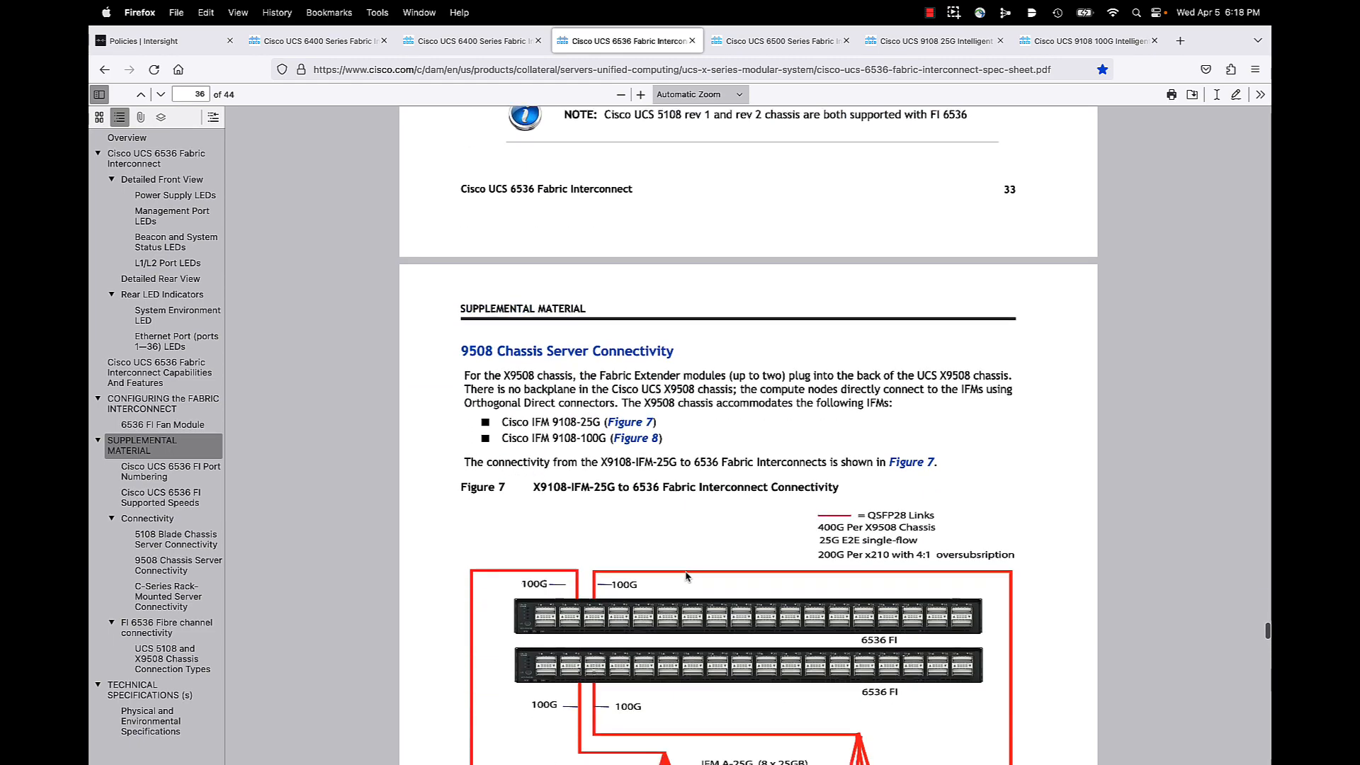
{"action": "scroll", "coordinate": [686, 577], "scroll_direction": "down", "scroll_amount": 3}
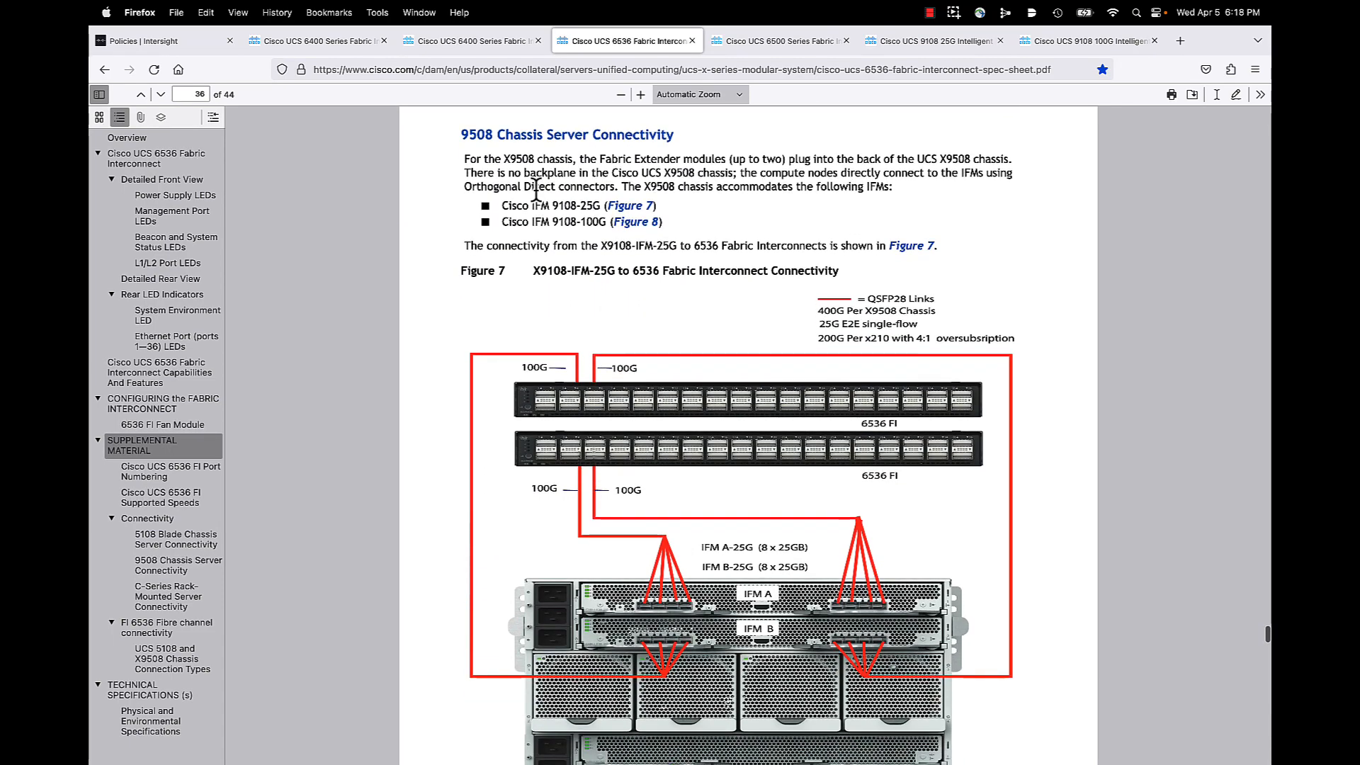
{"action": "scroll", "coordinate": [697, 484], "scroll_direction": "down", "scroll_amount": 1}
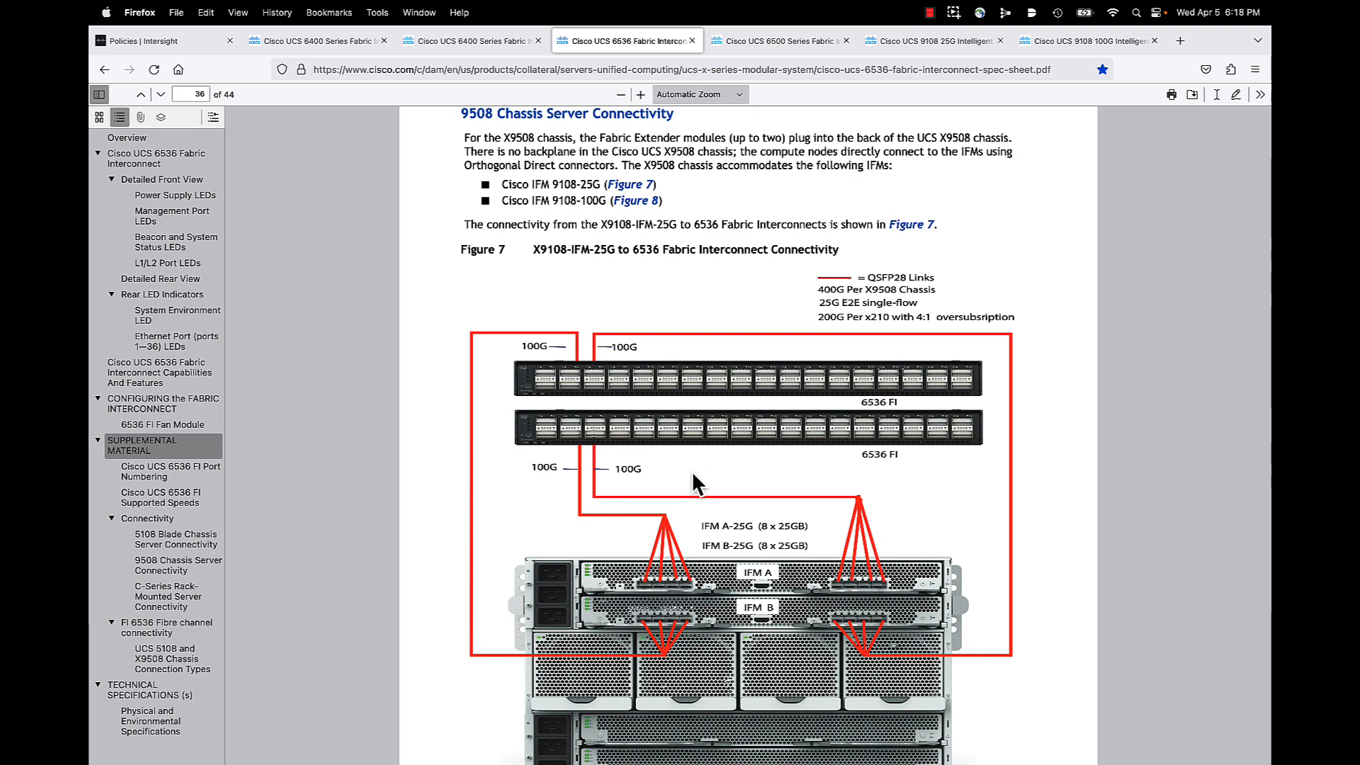
{"action": "scroll", "coordinate": [693, 474], "scroll_direction": "down", "scroll_amount": 1}
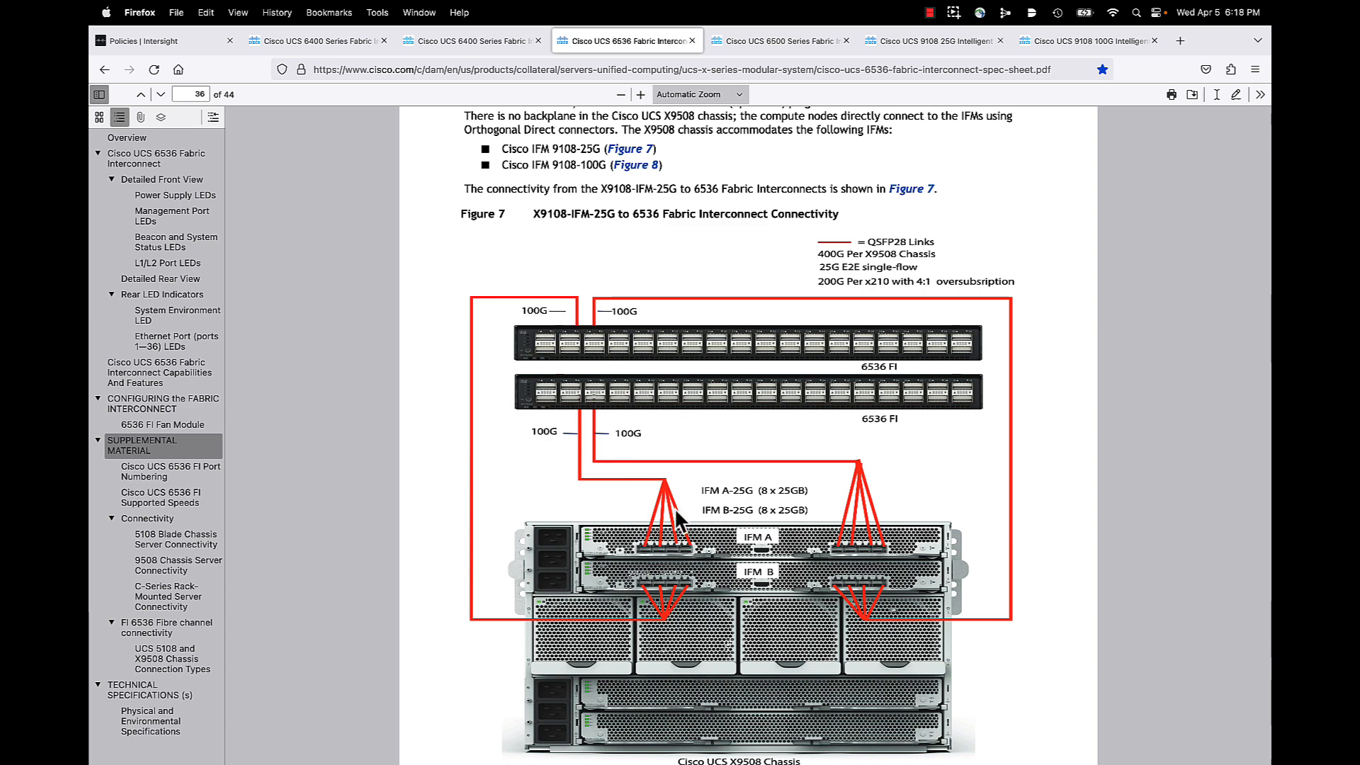
{"action": "scroll", "coordinate": [675, 531], "scroll_direction": "down", "scroll_amount": 10}
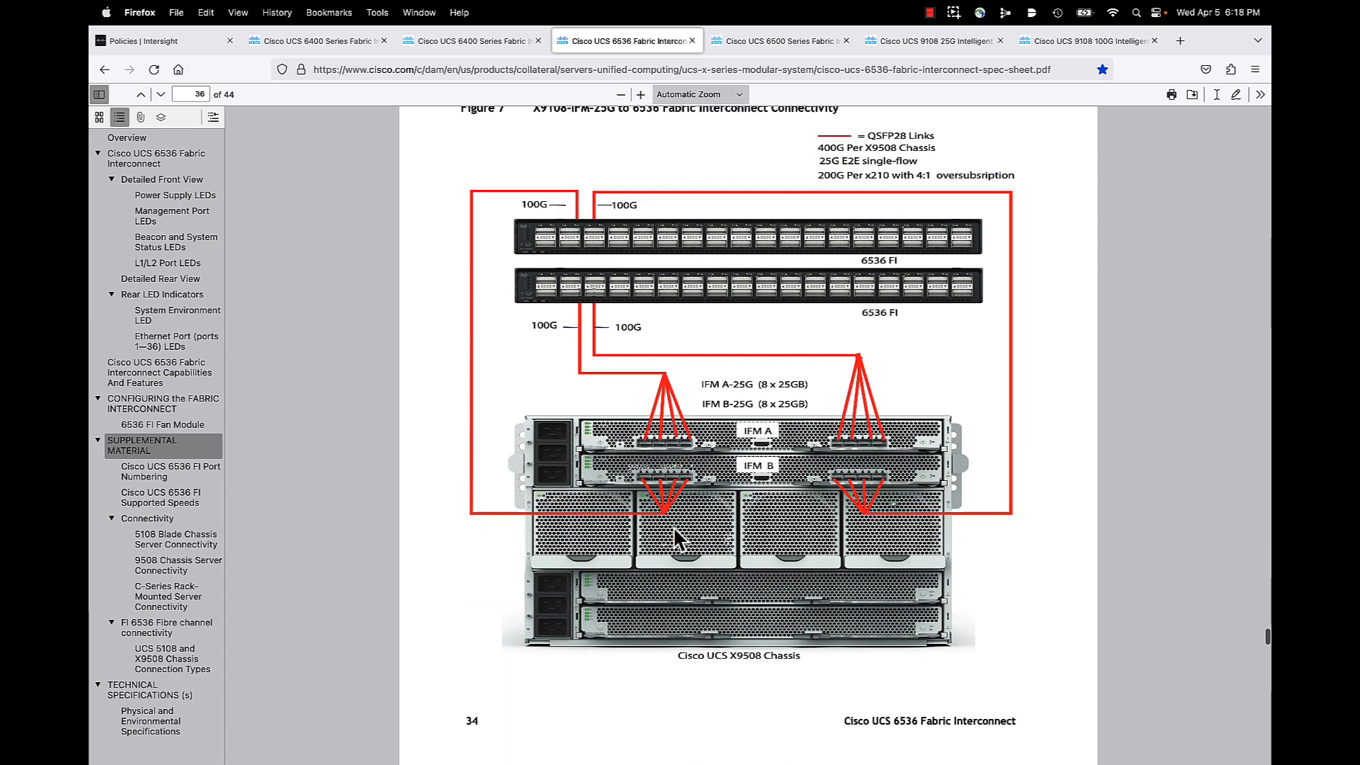
{"action": "scroll", "coordinate": [674, 527], "scroll_direction": "down", "scroll_amount": 5}
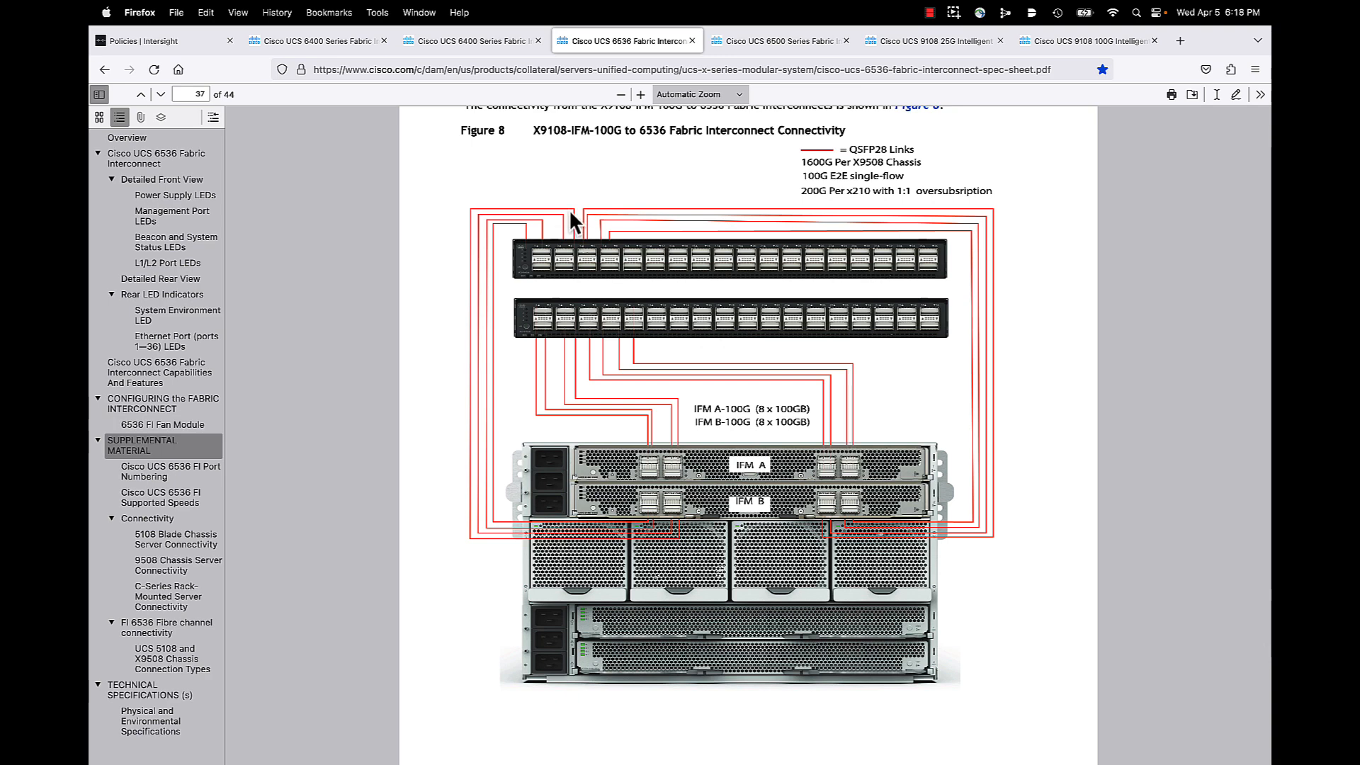
{"action": "scroll", "coordinate": [592, 295], "scroll_direction": "up", "scroll_amount": 1}
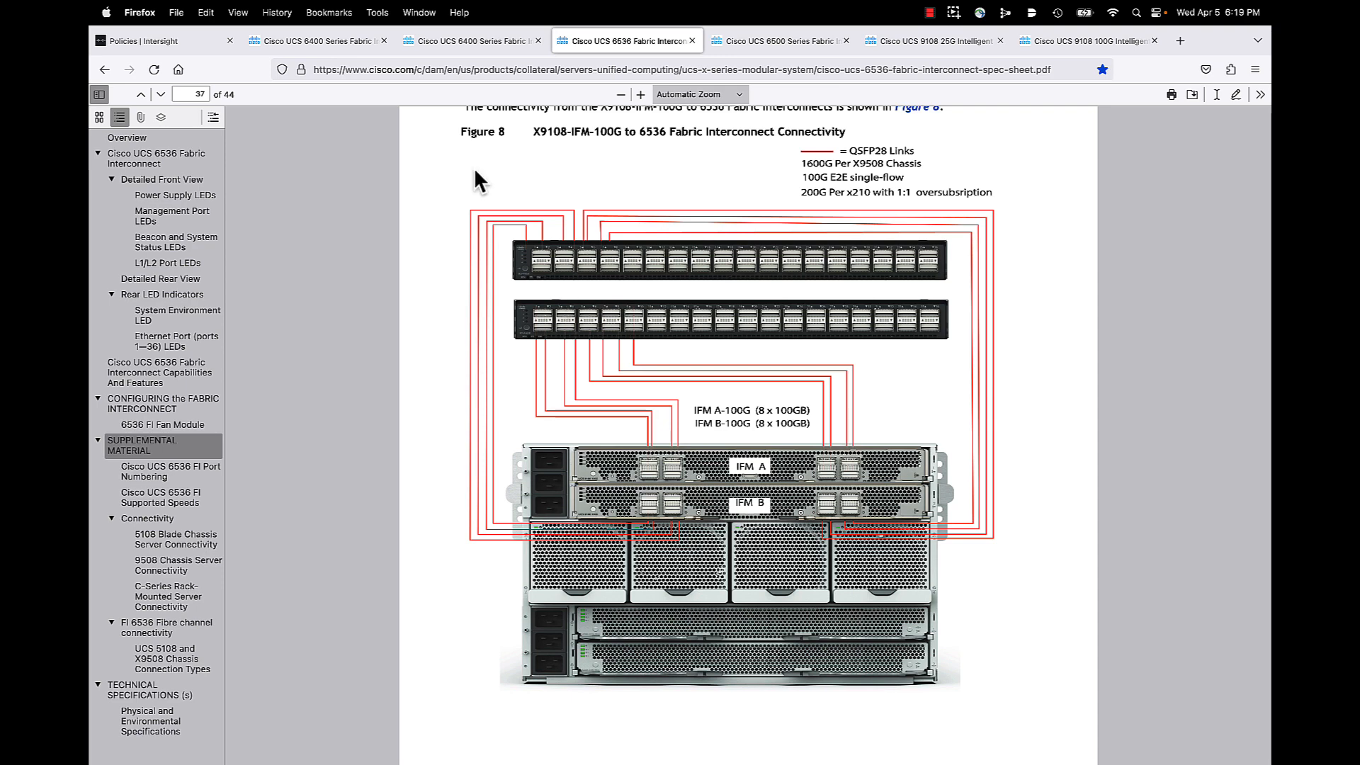
{"action": "left_click", "coordinate": [134, 40]}
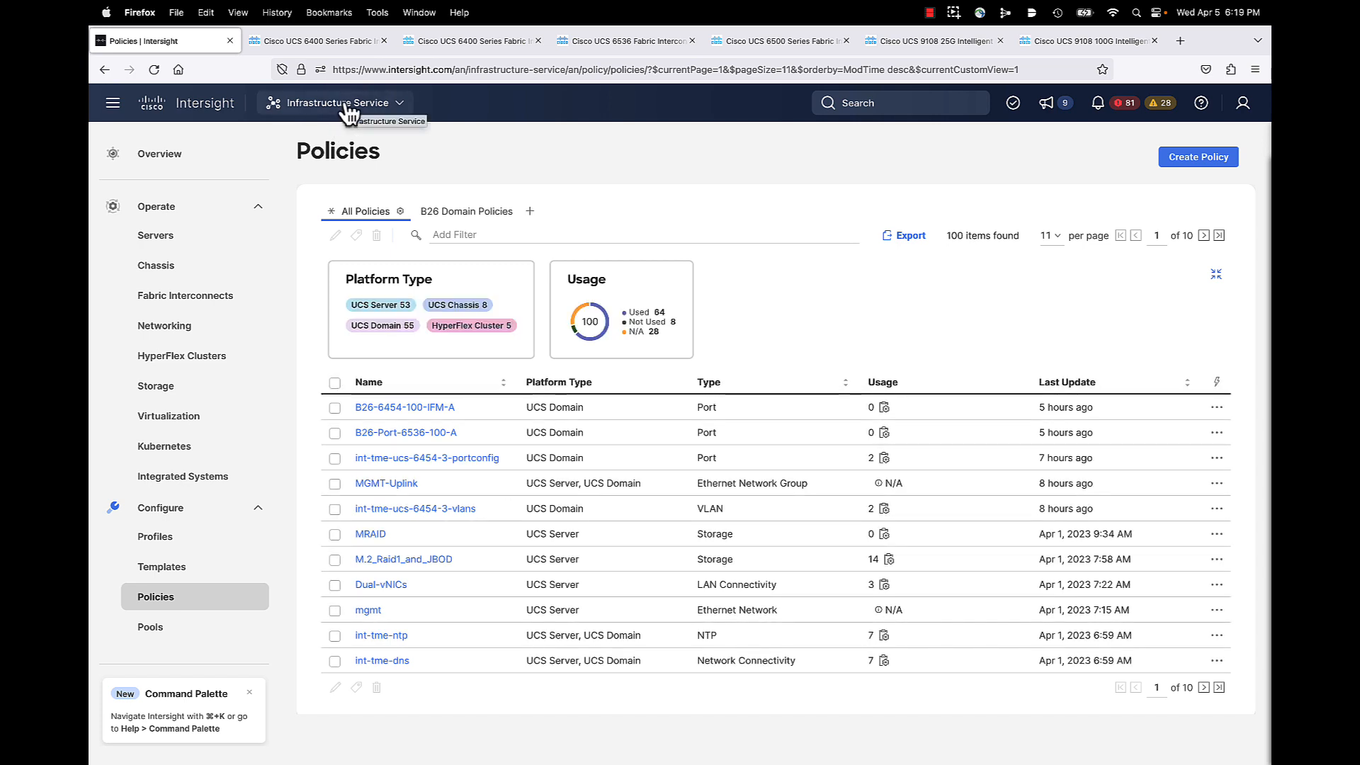
Step: Refresh the policies list and launch a new UCS Domain Port policy via Create Policy
{"action": "left_click", "coordinate": [156, 602]}
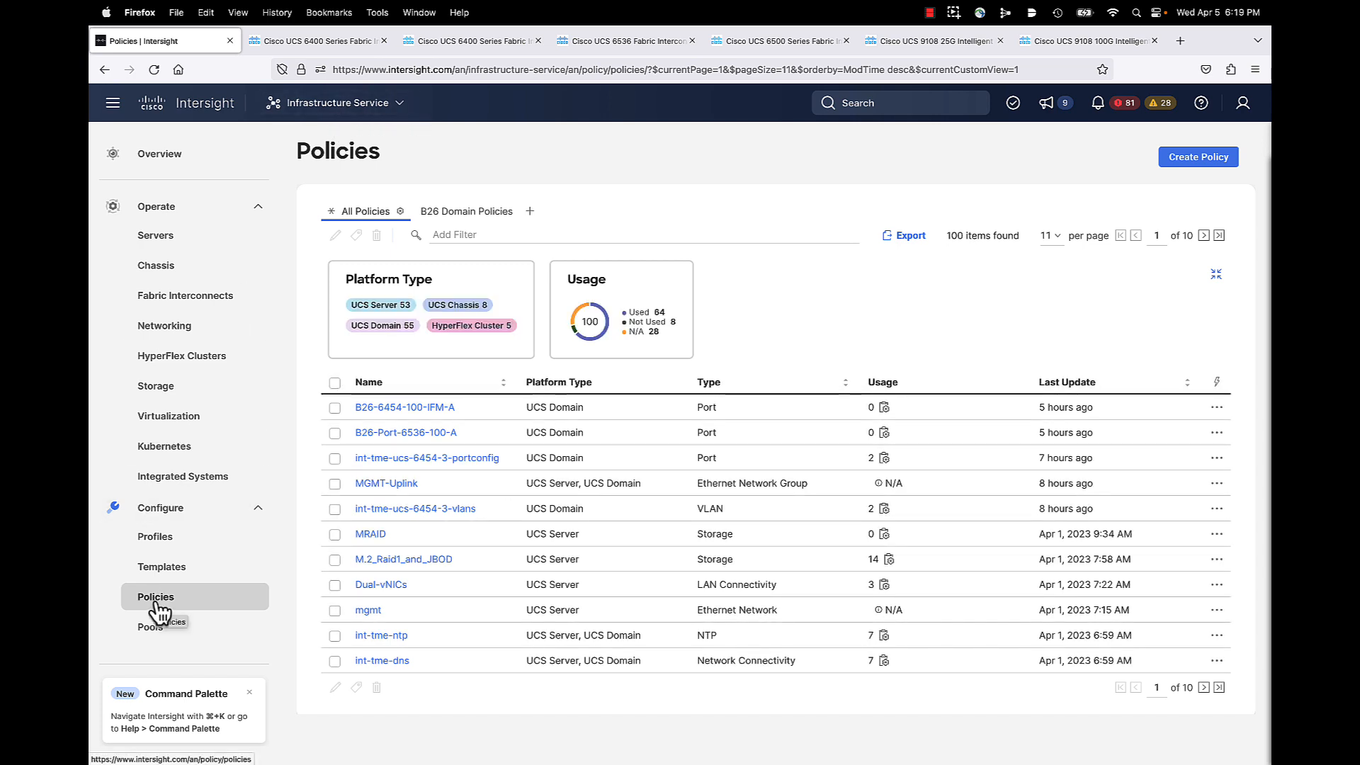
{"action": "left_click", "coordinate": [1197, 163]}
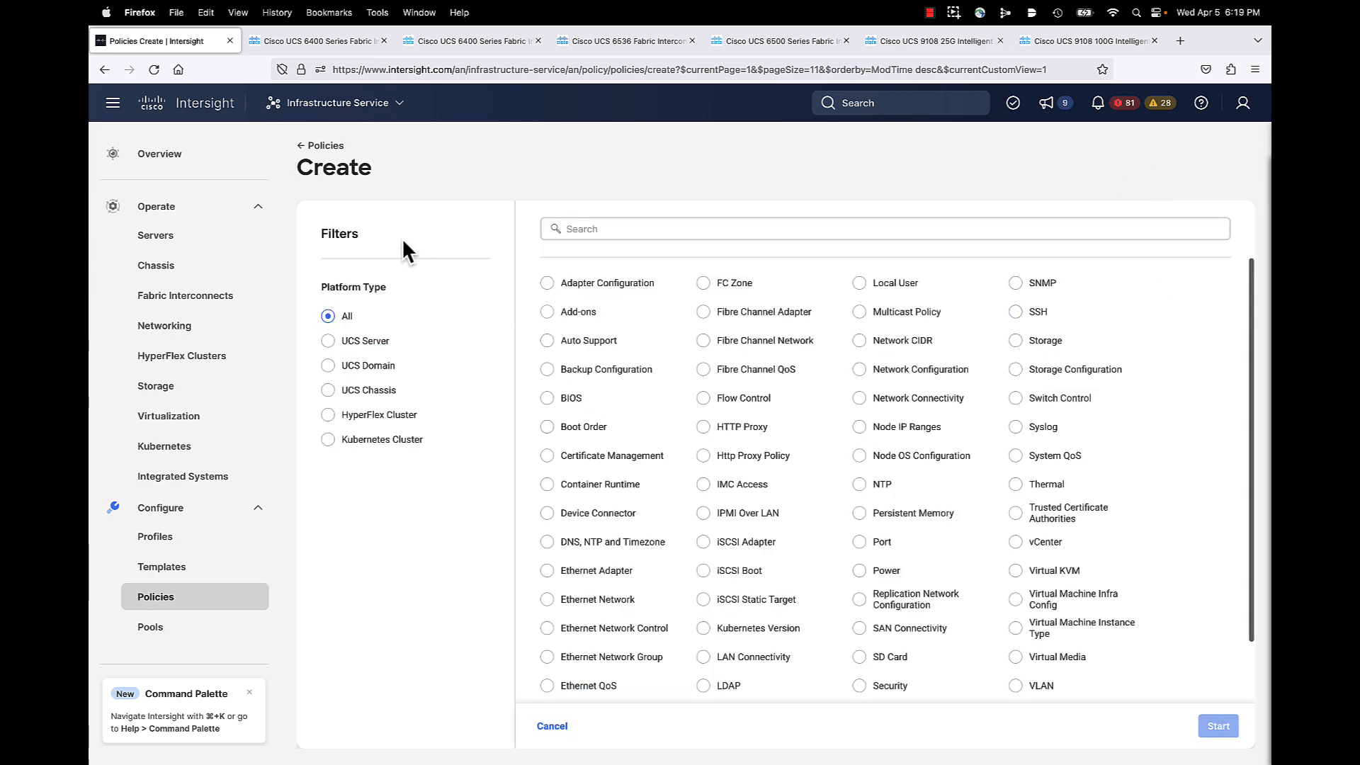
{"action": "left_click", "coordinate": [329, 366]}
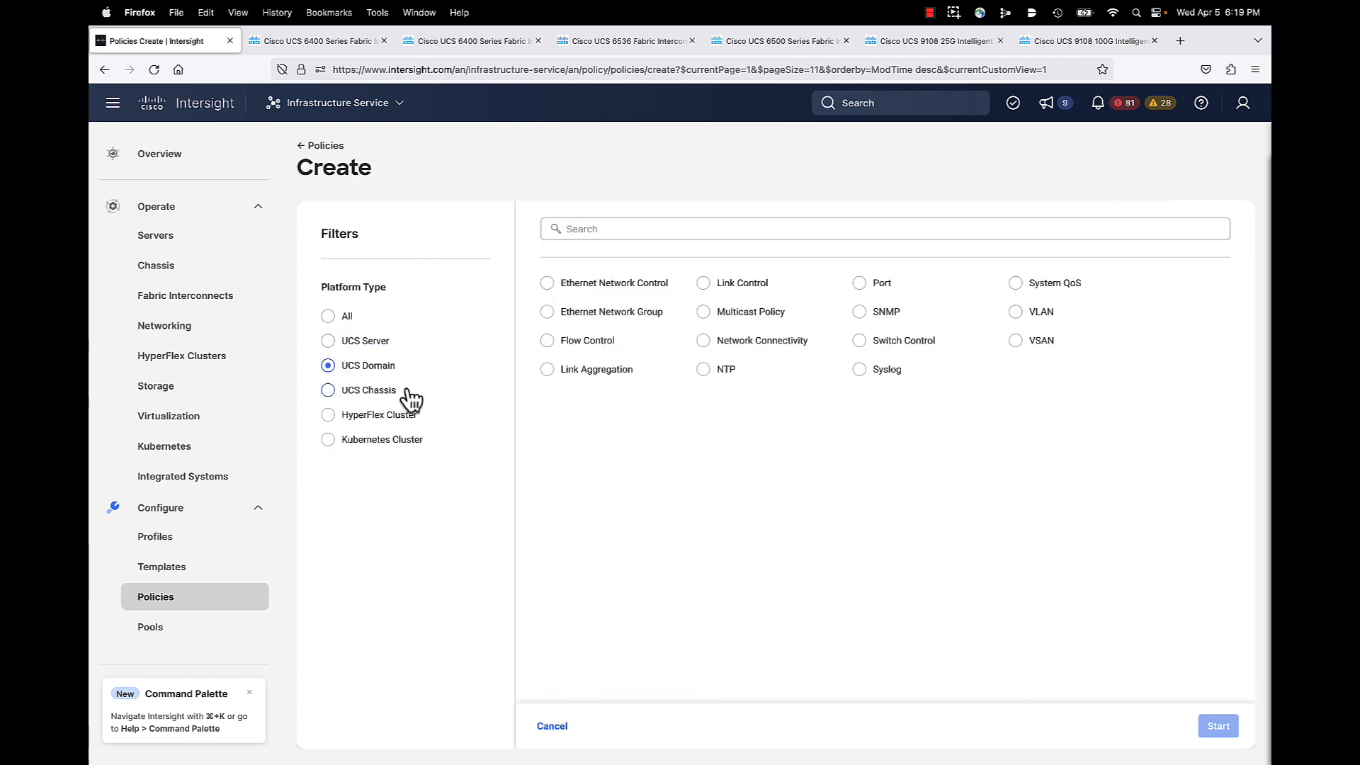
{"action": "left_click", "coordinate": [859, 282]}
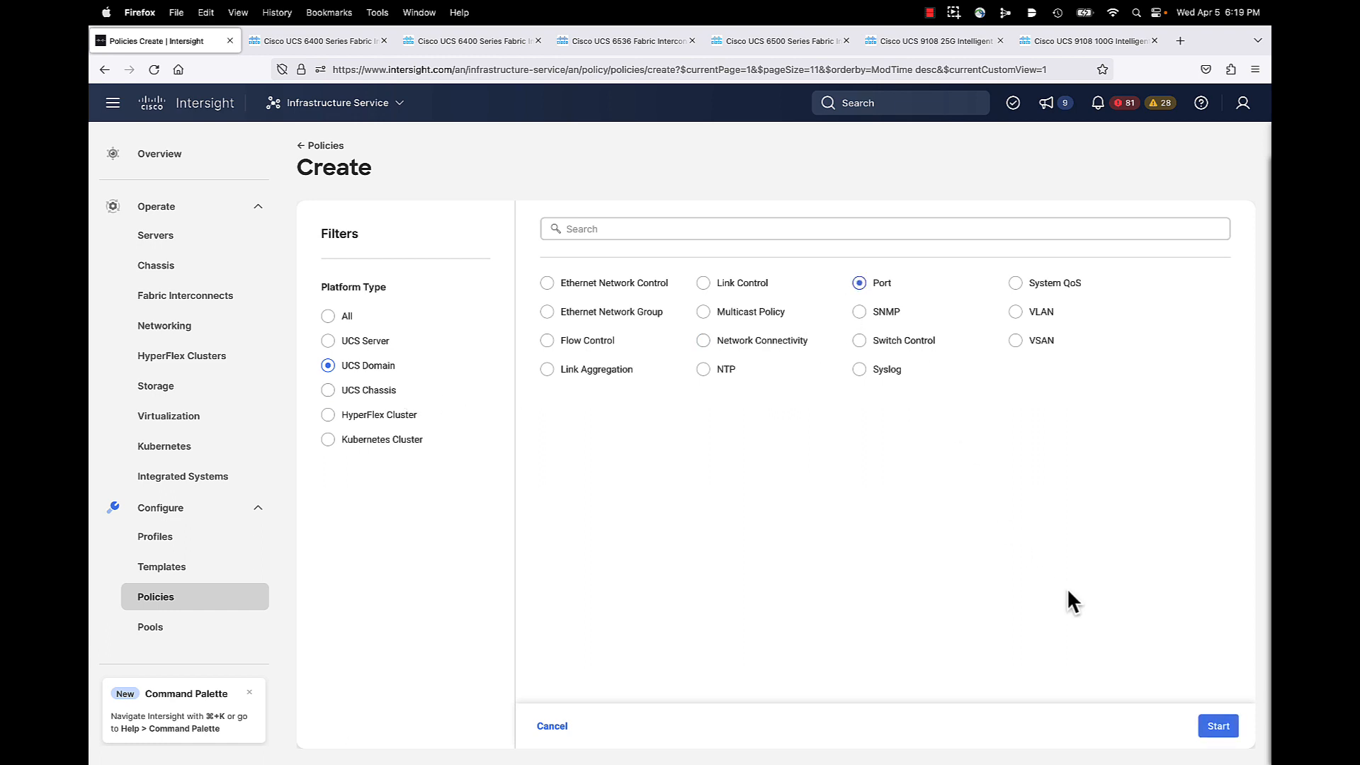
{"action": "left_click", "coordinate": [1219, 726]}
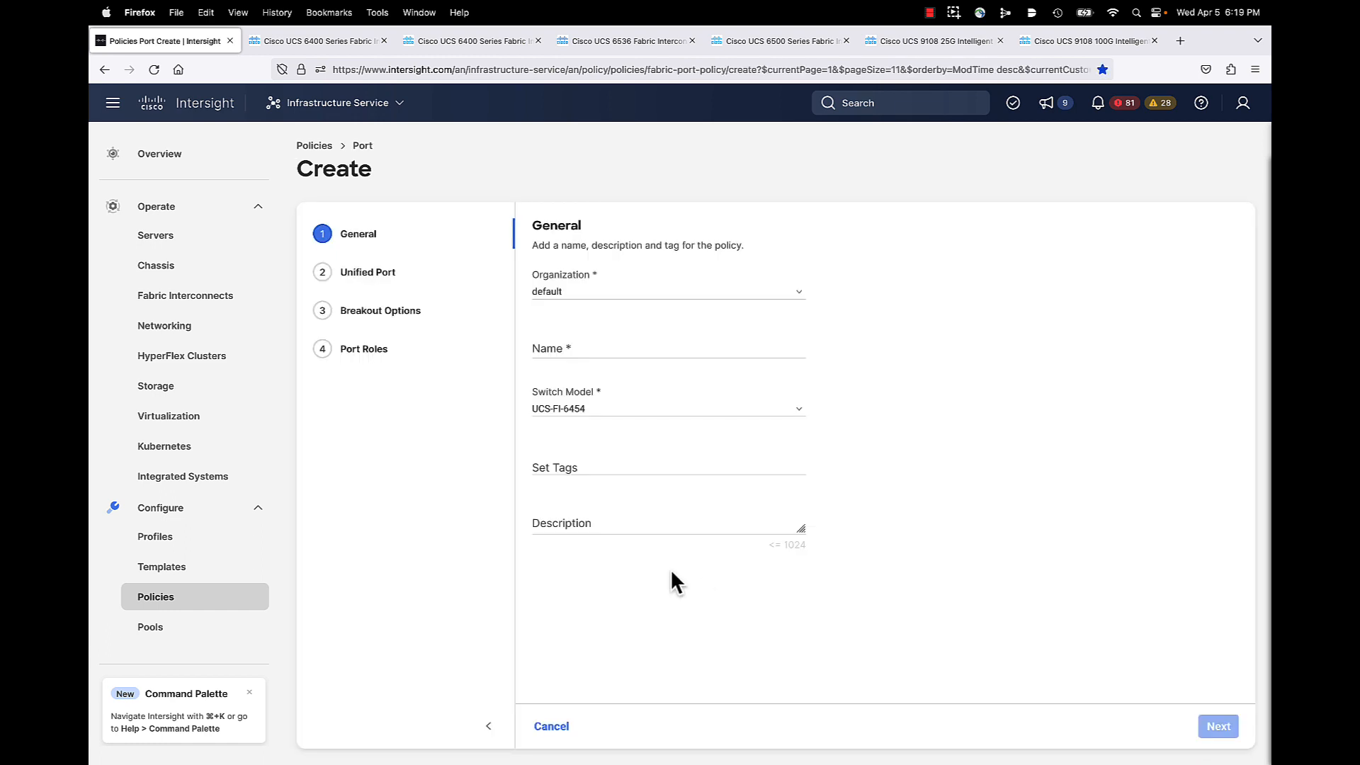
Step: Enter B26-6536-100-A as the policy name and pick UCS-FI-6536 from the Switch Model list
{"action": "left_click", "coordinate": [579, 347]}
{"action": "type", "text": "B26-"}
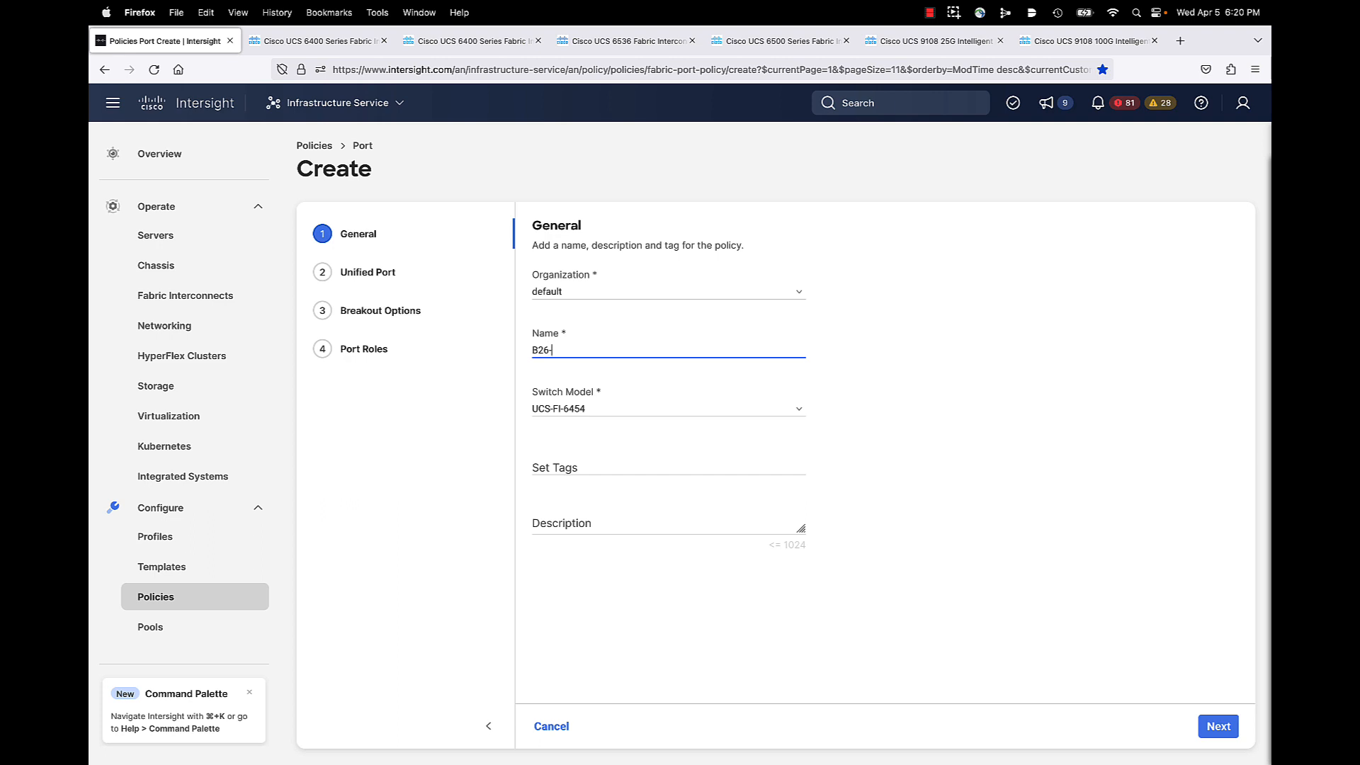
{"action": "type", "text": "6536"}
{"action": "type", "text": "-100"}
{"action": "type", "text": "-A"}
{"action": "left_click", "coordinate": [582, 411]}
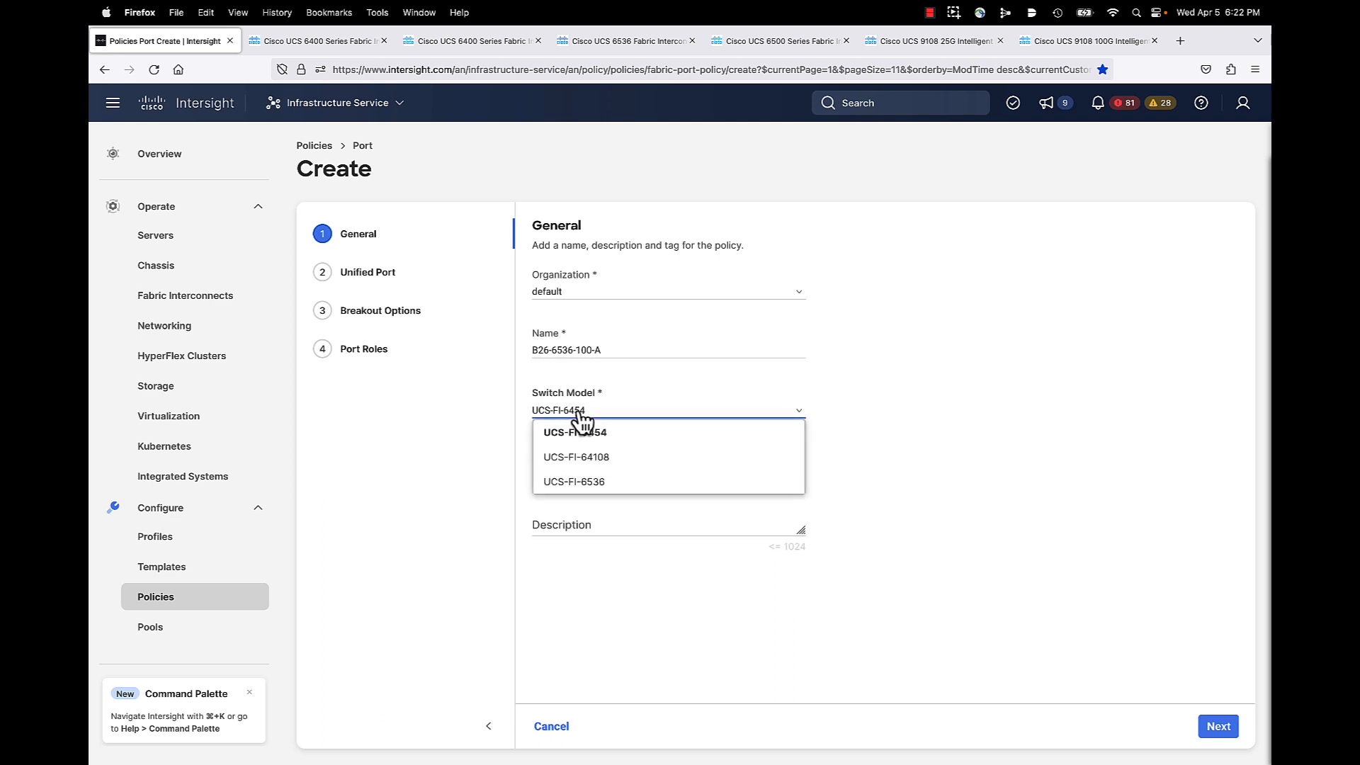
{"action": "left_click", "coordinate": [588, 485]}
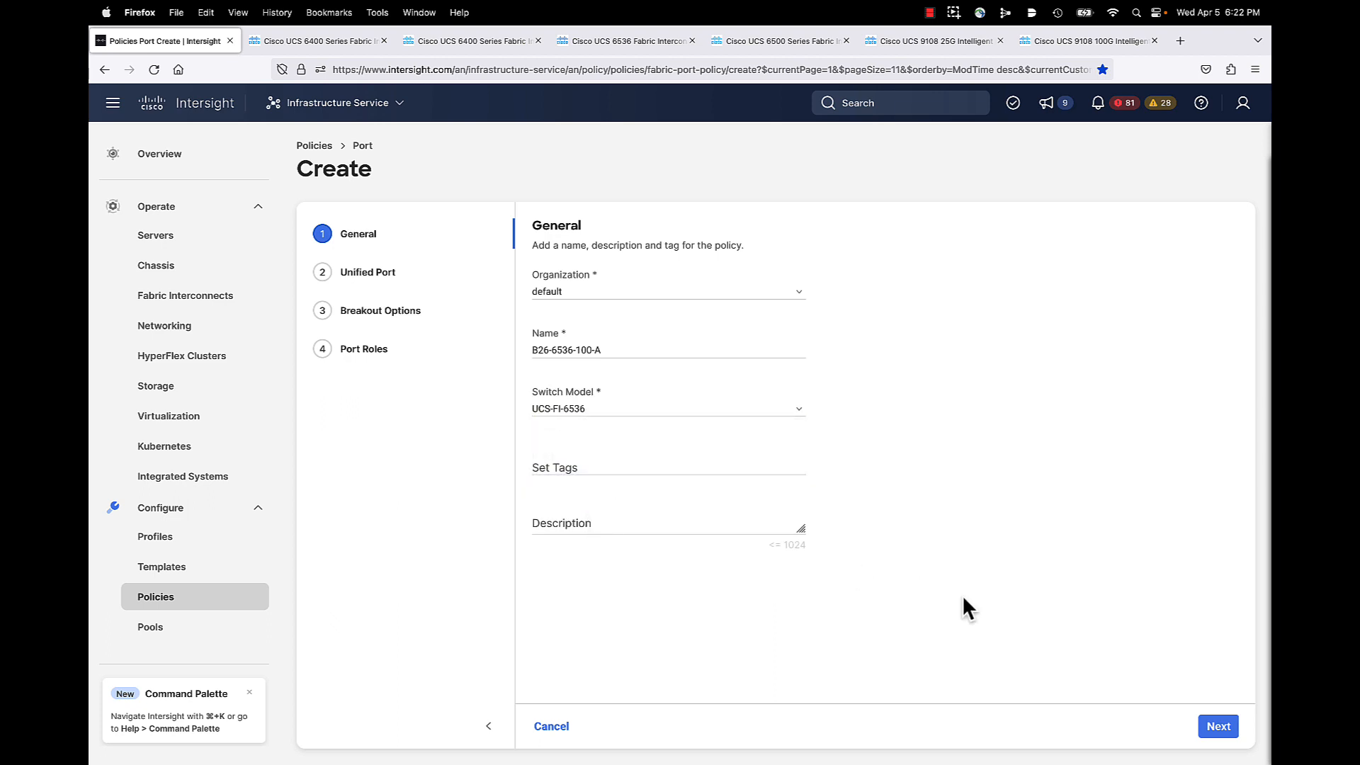
Step: Make ports 35–36 Fibre Channel and 1–34 Ethernet on Unified Ports, then reach Breakout Options
{"action": "left_click", "coordinate": [1219, 726]}
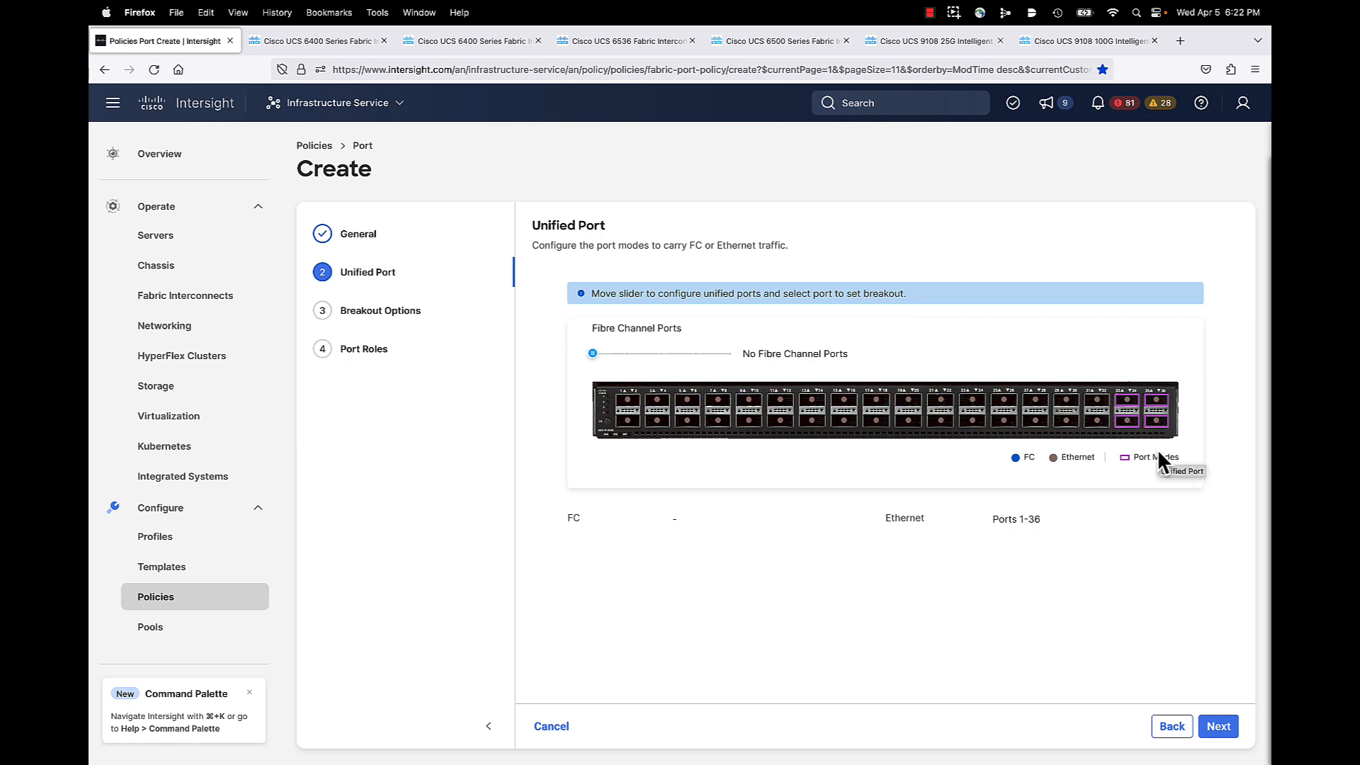
{"action": "left_click", "coordinate": [627, 354]}
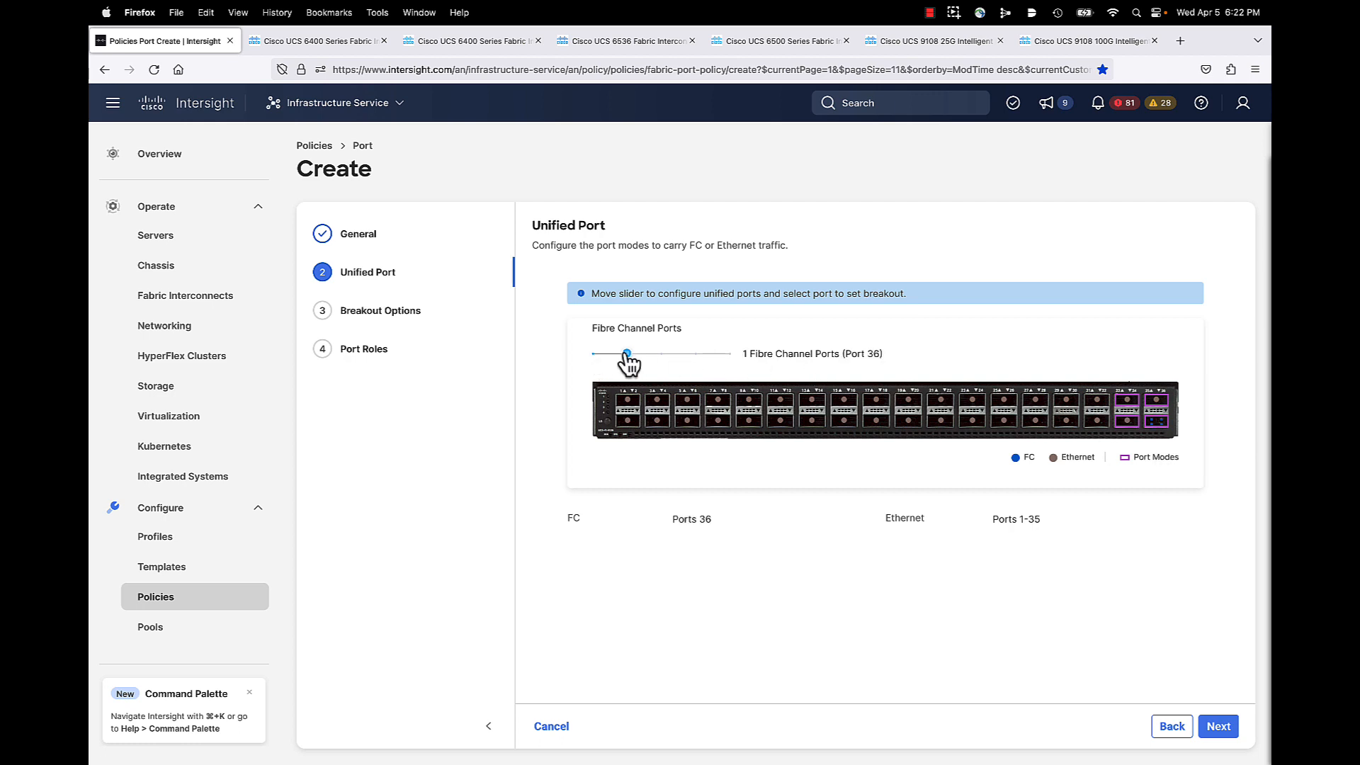
{"action": "left_click", "coordinate": [660, 353]}
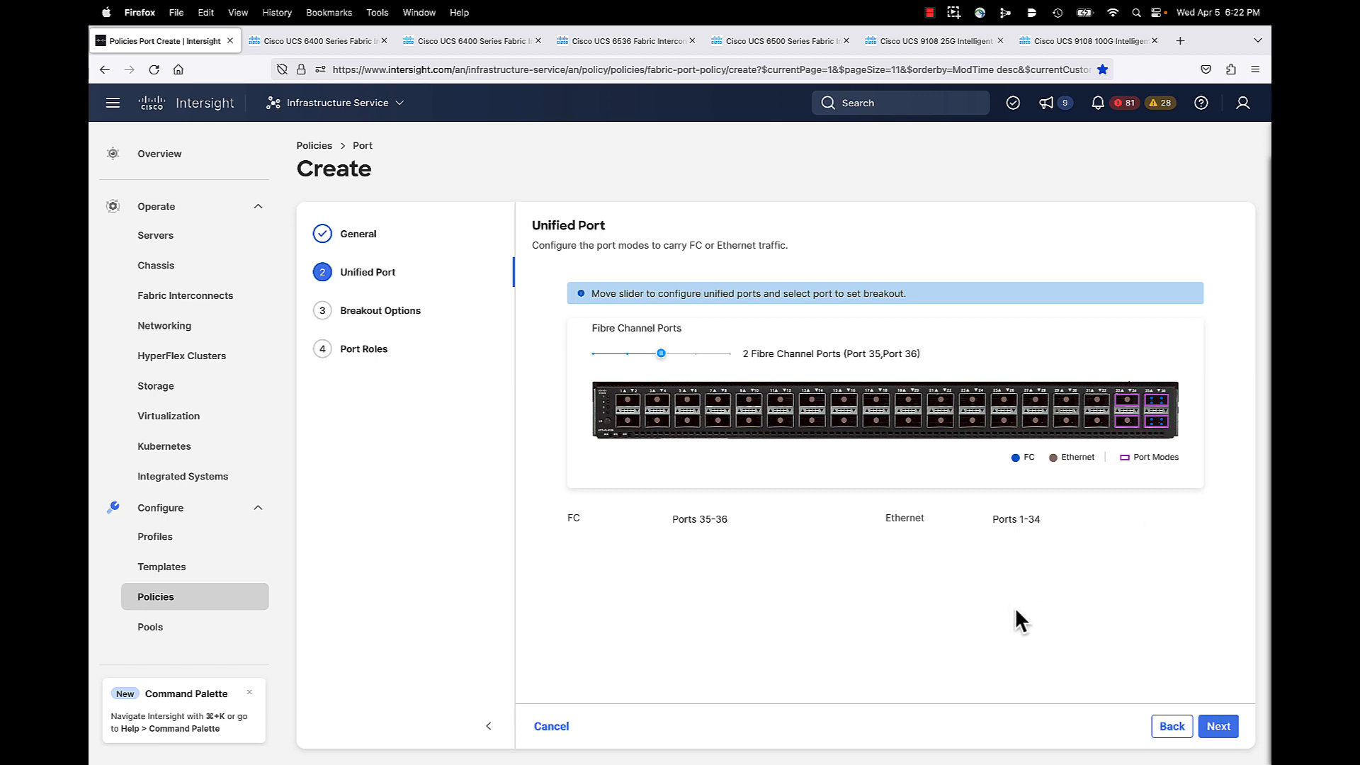
{"action": "left_click", "coordinate": [1219, 726]}
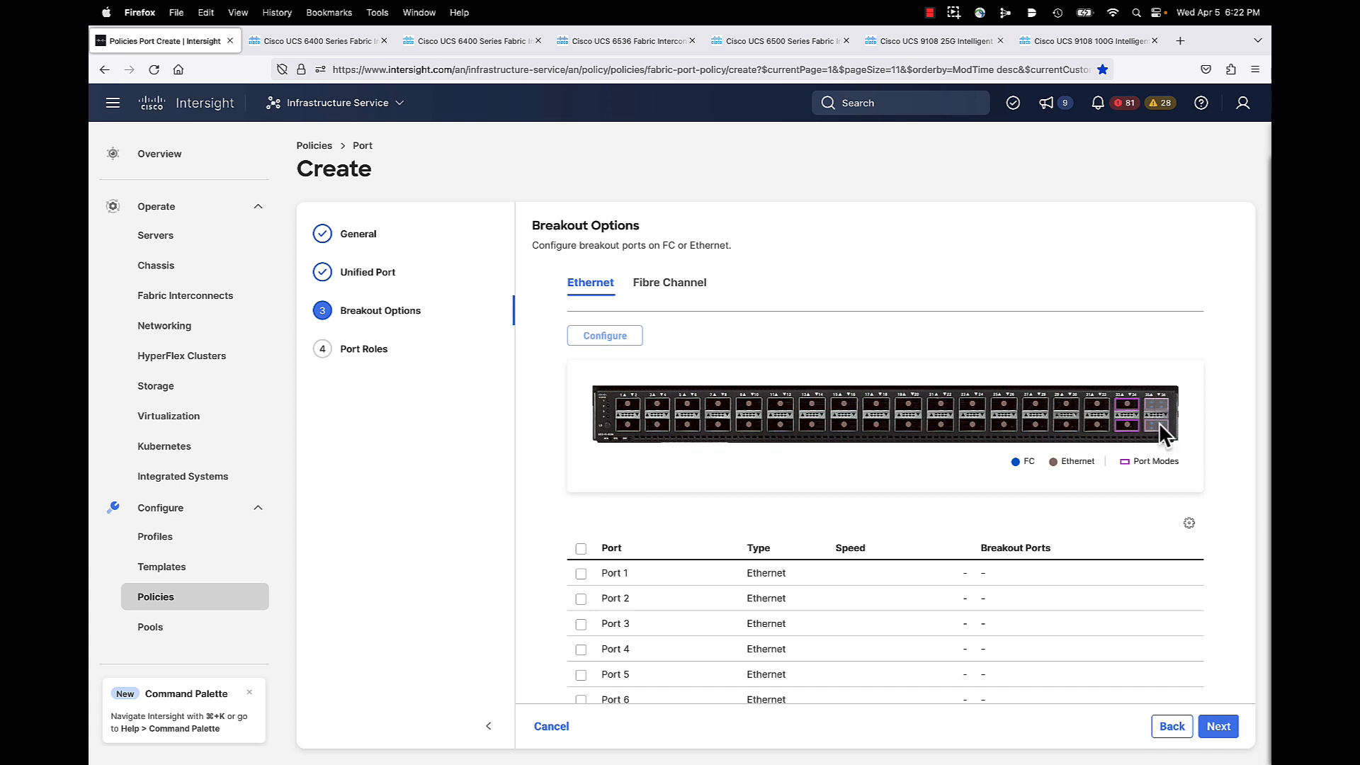
Step: Select FC ports 35 and 36 in the Fibre Channel breakout list
{"action": "left_click", "coordinate": [675, 289]}
{"action": "left_click", "coordinate": [581, 549]}
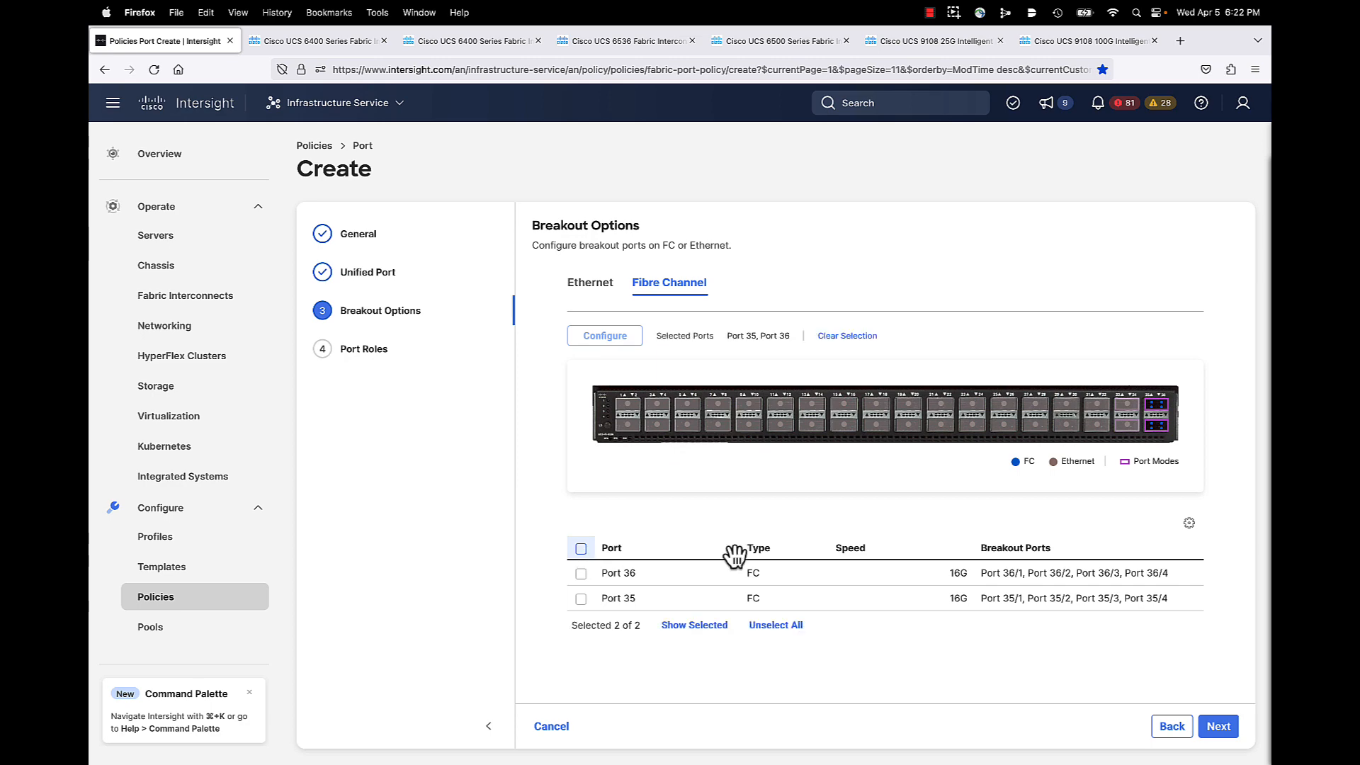
Step: Apply a 4x16G breakout to FC ports 35 and 36
{"action": "left_click", "coordinate": [605, 337]}
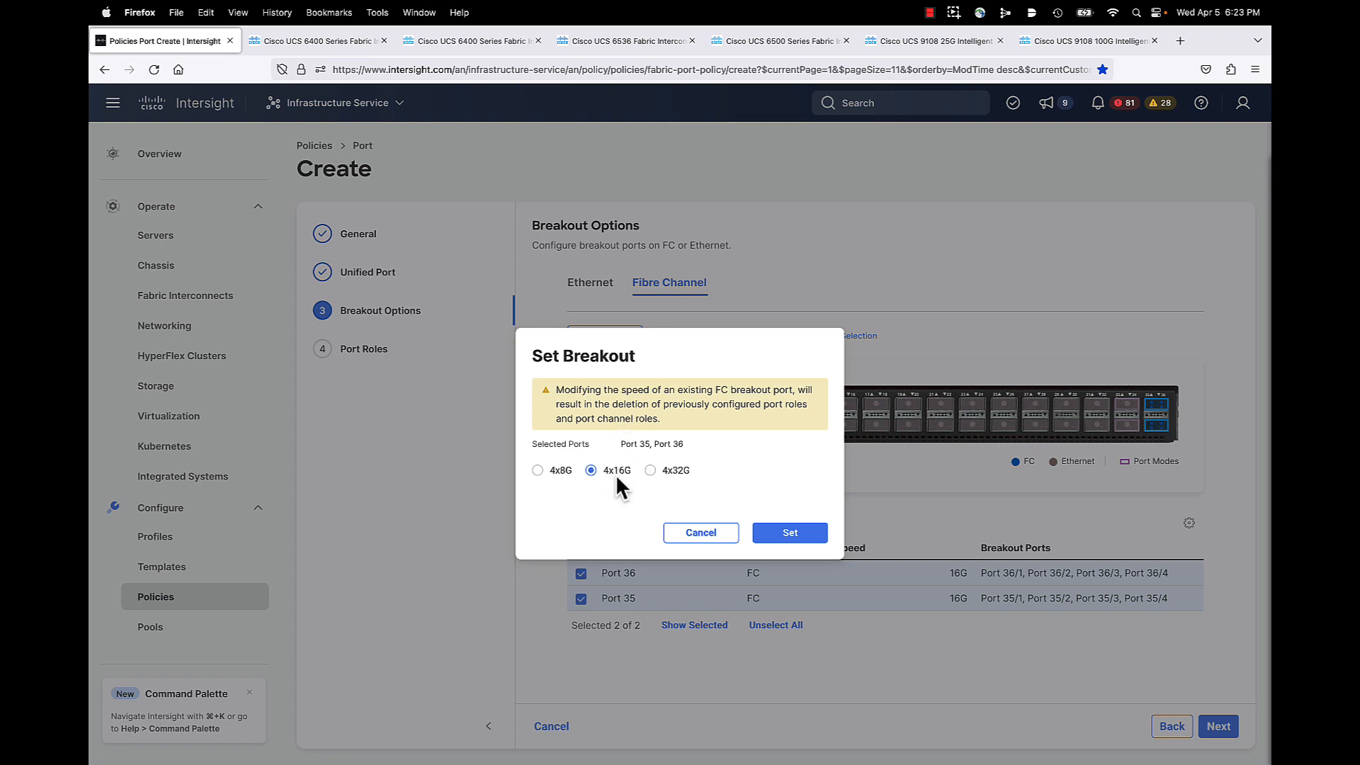
{"action": "left_click", "coordinate": [792, 534]}
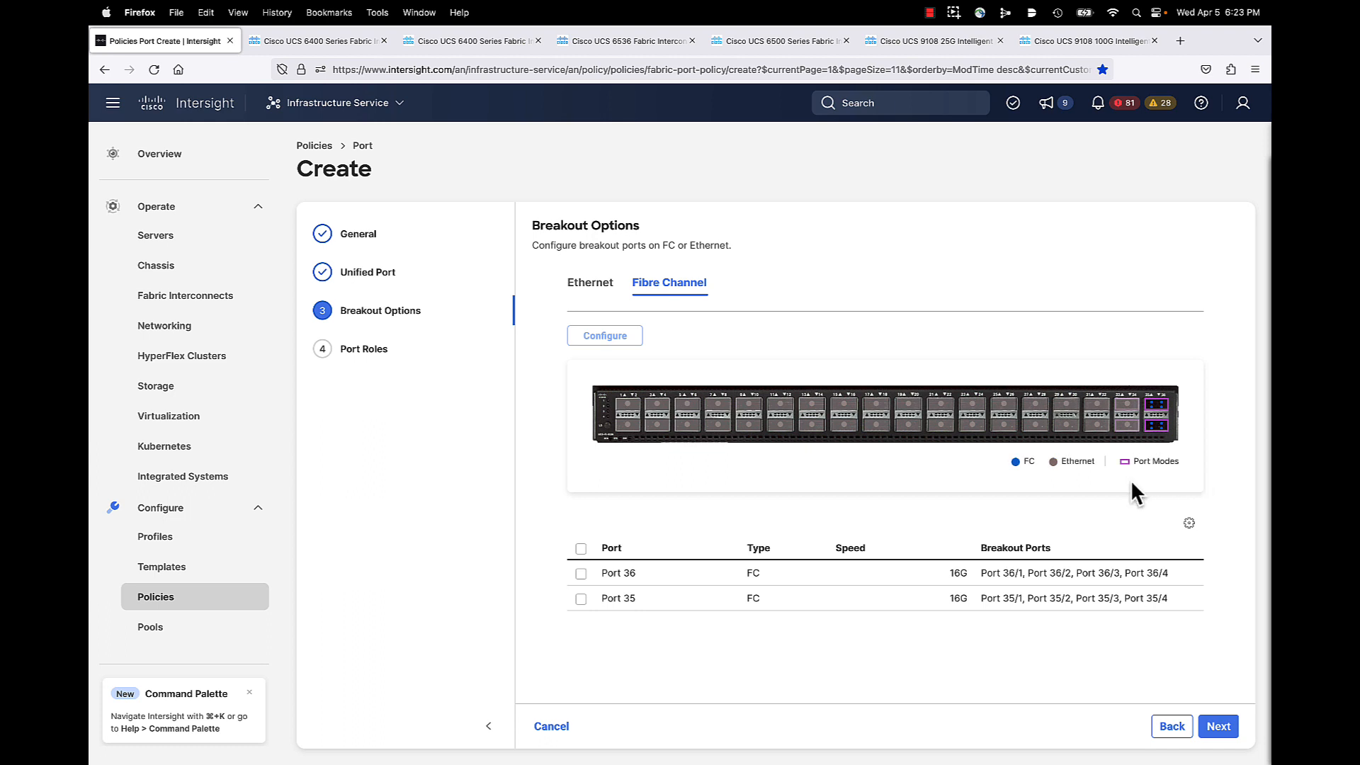
Step: Show the Ethernet breakout list, with ports 1–6 as Ethernet and no breakouts
{"action": "left_click", "coordinate": [591, 284]}
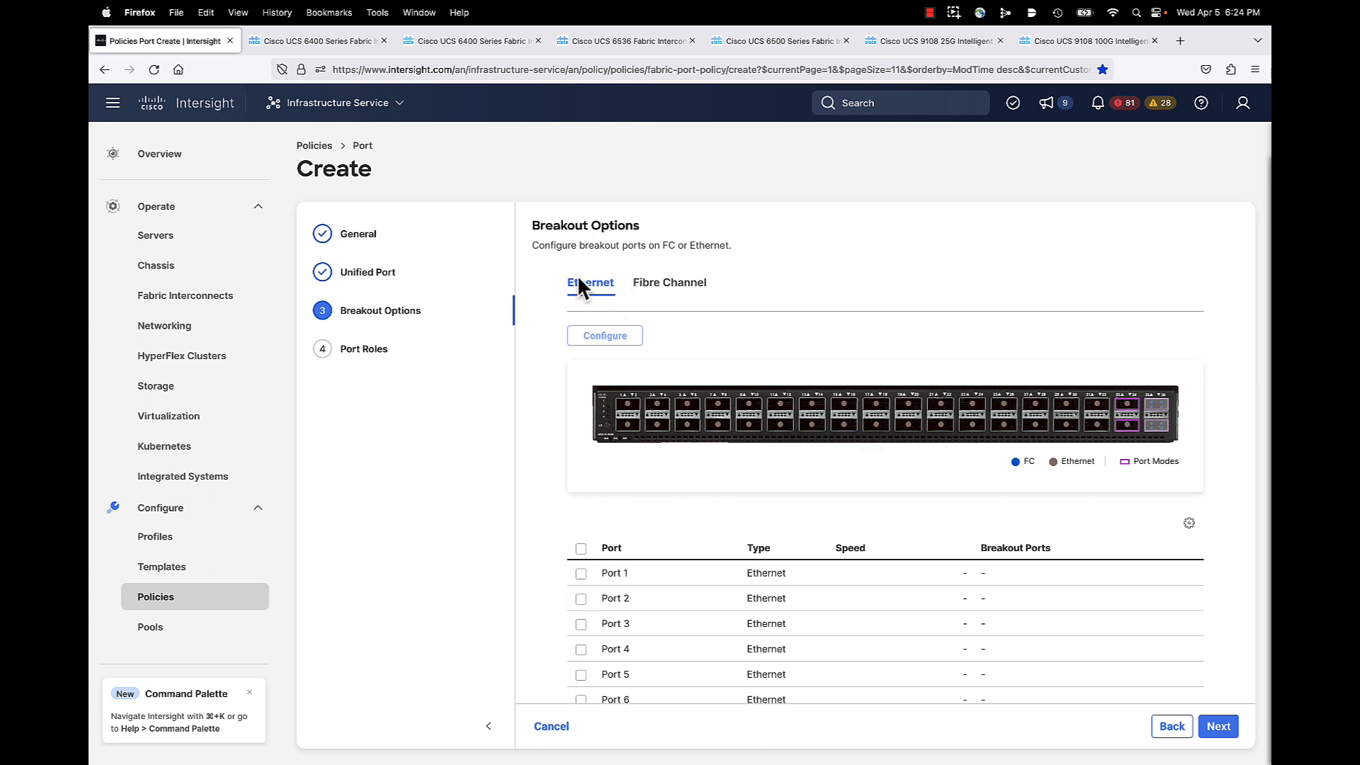
Step: Advance to Port Roles and view its still-empty Port Channels list
{"action": "left_click", "coordinate": [1220, 727]}
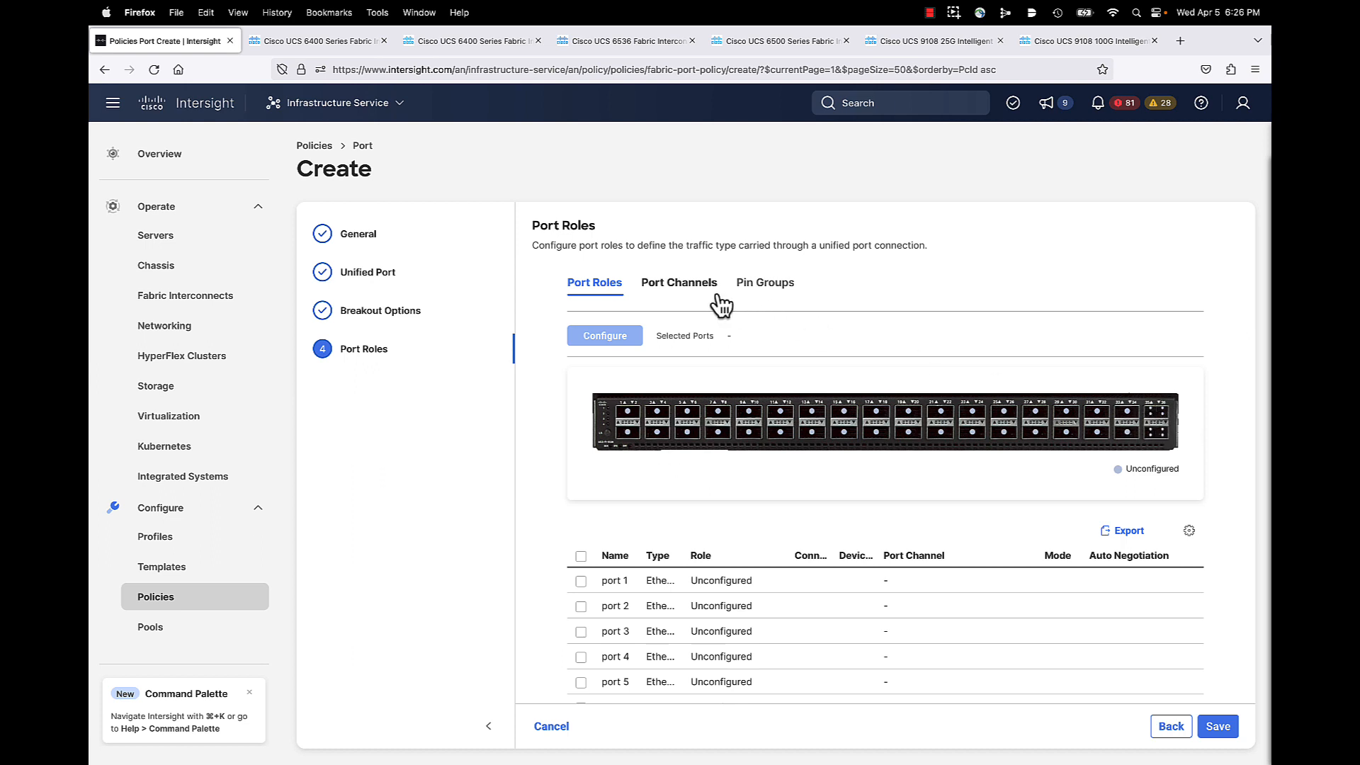
{"action": "left_click", "coordinate": [690, 289]}
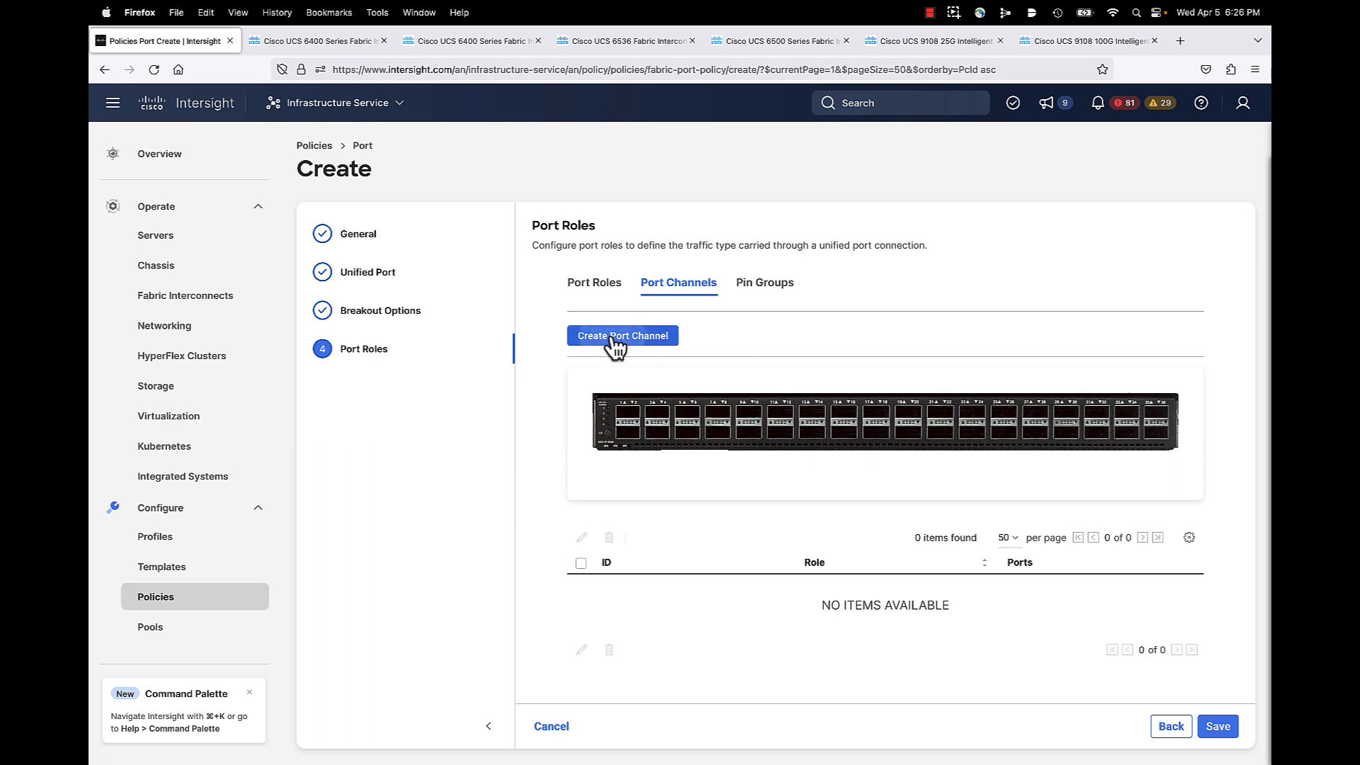
Step: Fill in a new FC Uplink Port Channel: ID 10, admin speed 16Gbps, VSAN 100
{"action": "left_click", "coordinate": [614, 341]}
{"action": "left_click", "coordinate": [554, 375]}
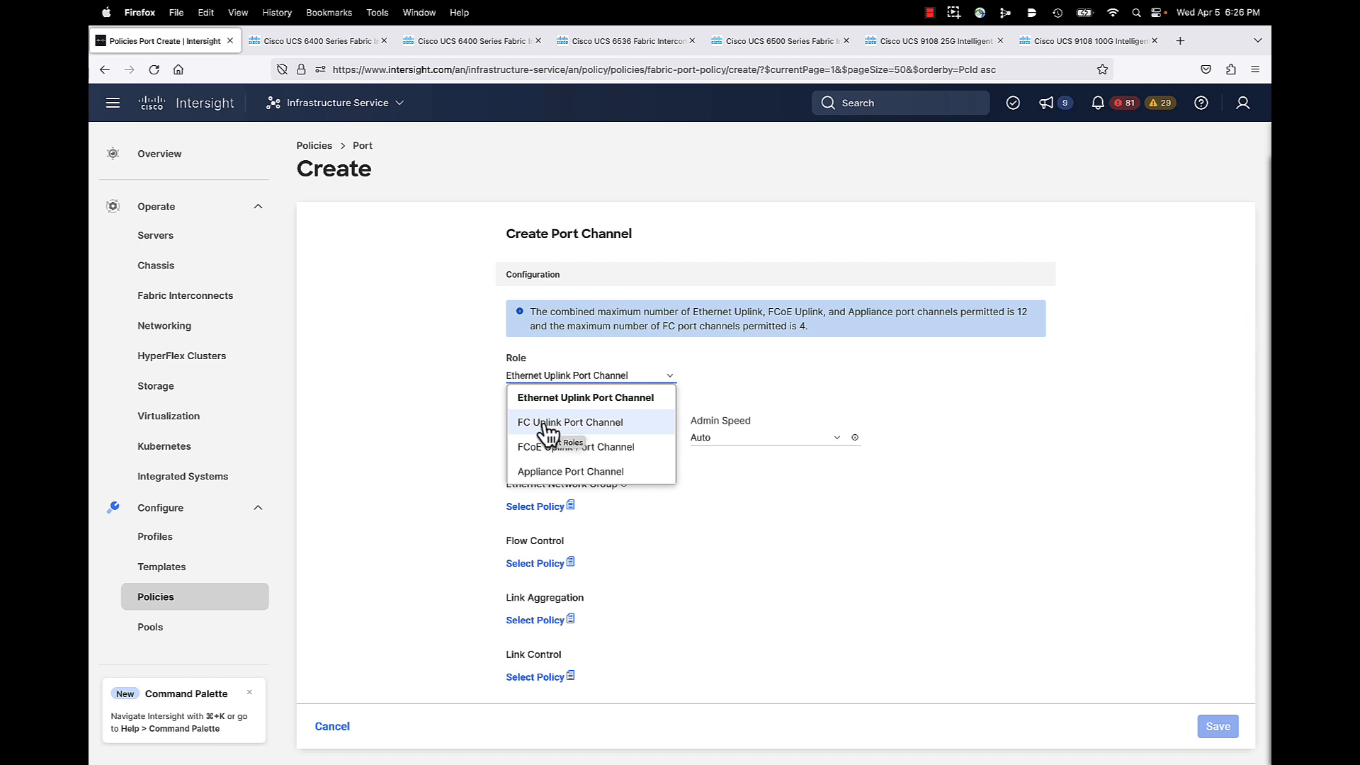
{"action": "left_click", "coordinate": [563, 423]}
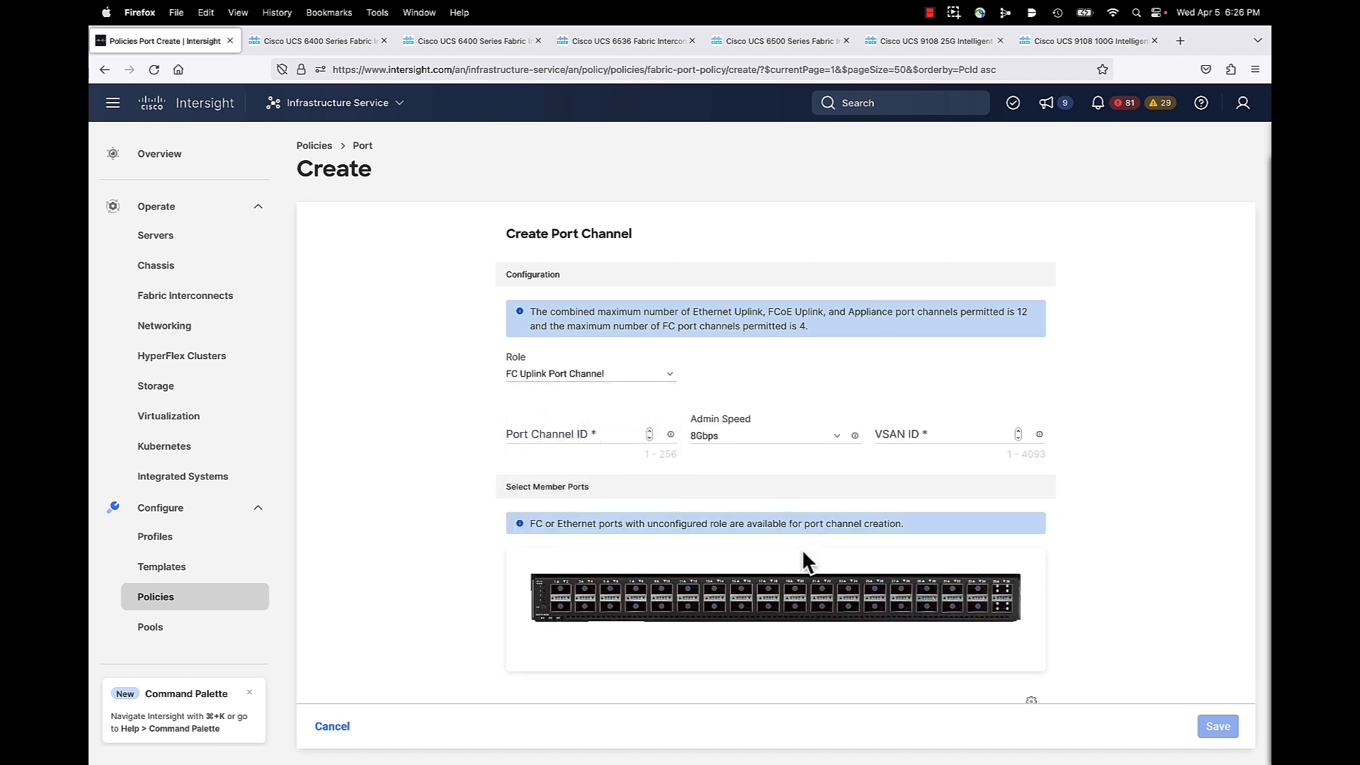
{"action": "scroll", "coordinate": [800, 547], "scroll_direction": "down", "scroll_amount": 2}
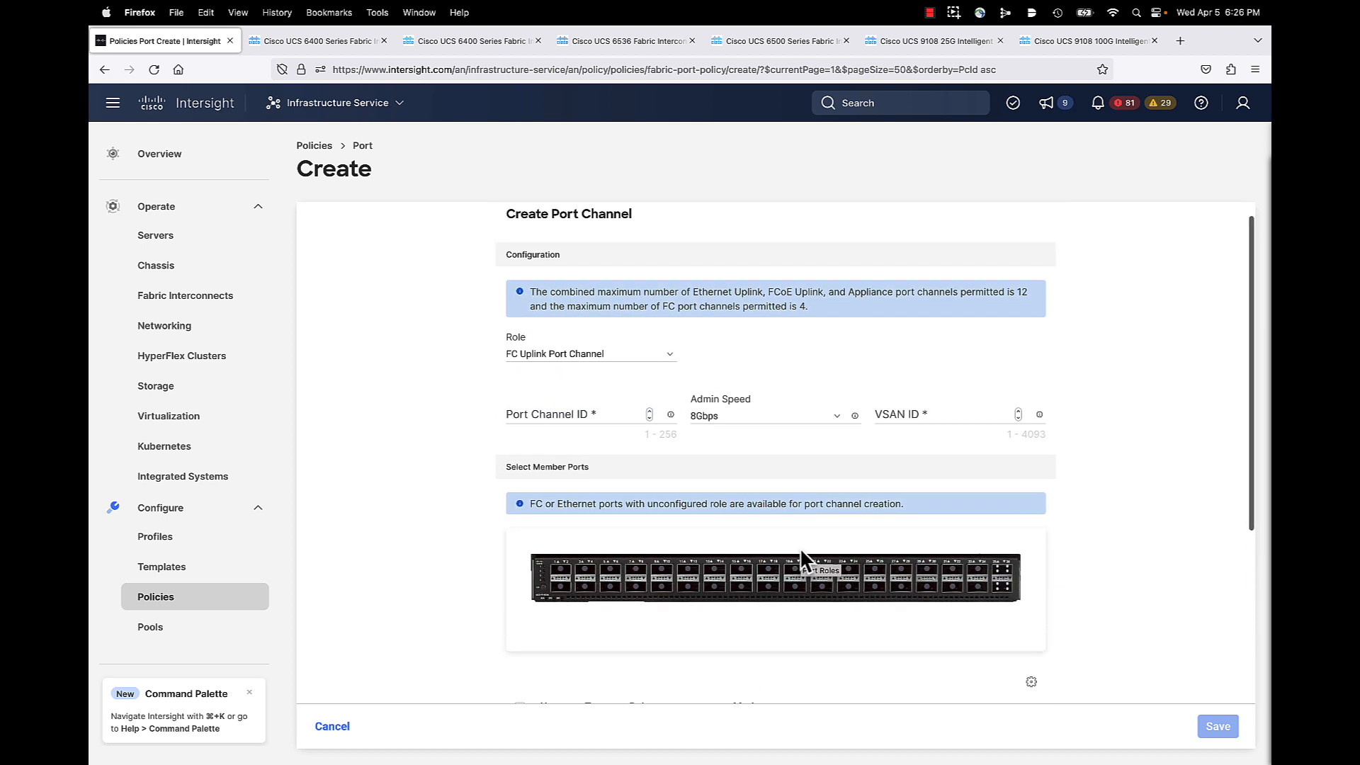
{"action": "left_click", "coordinate": [595, 418]}
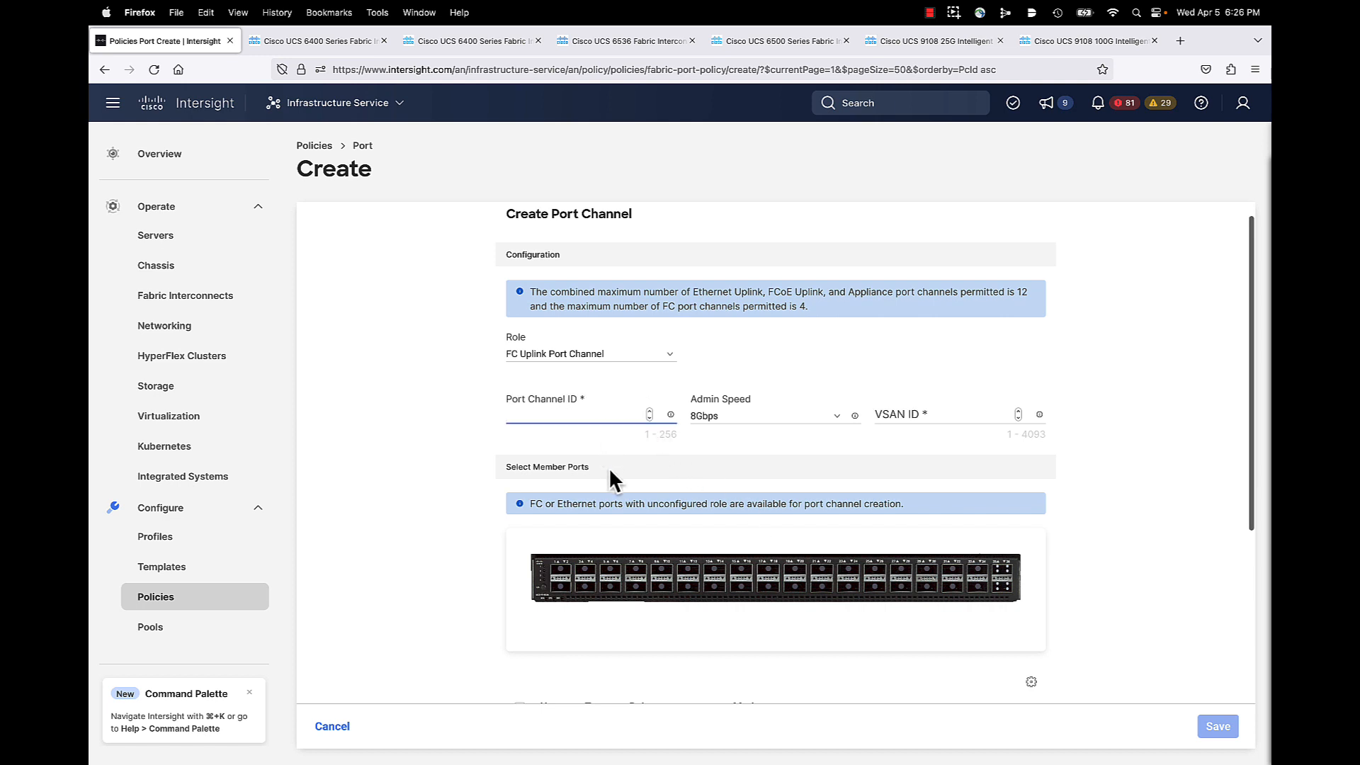
{"action": "type", "text": "10"}
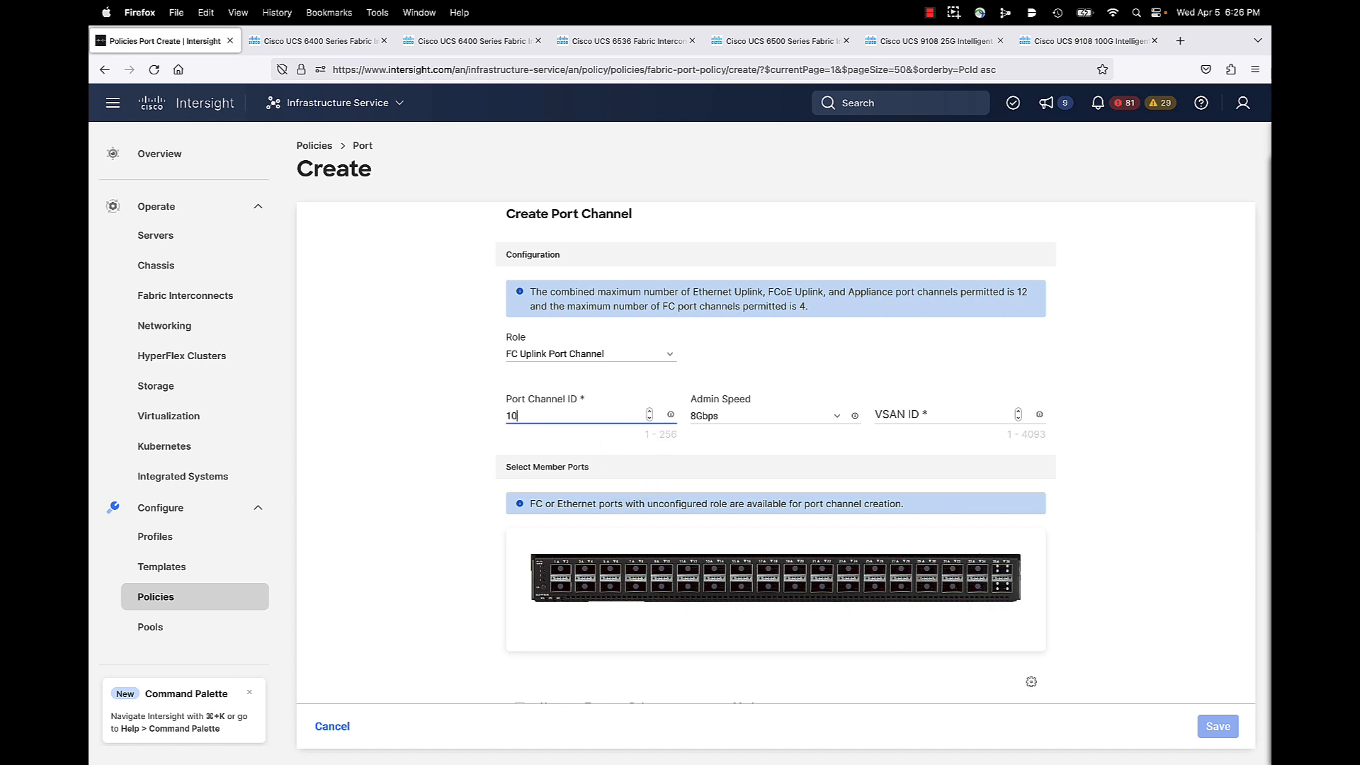
{"action": "left_click", "coordinate": [763, 424]}
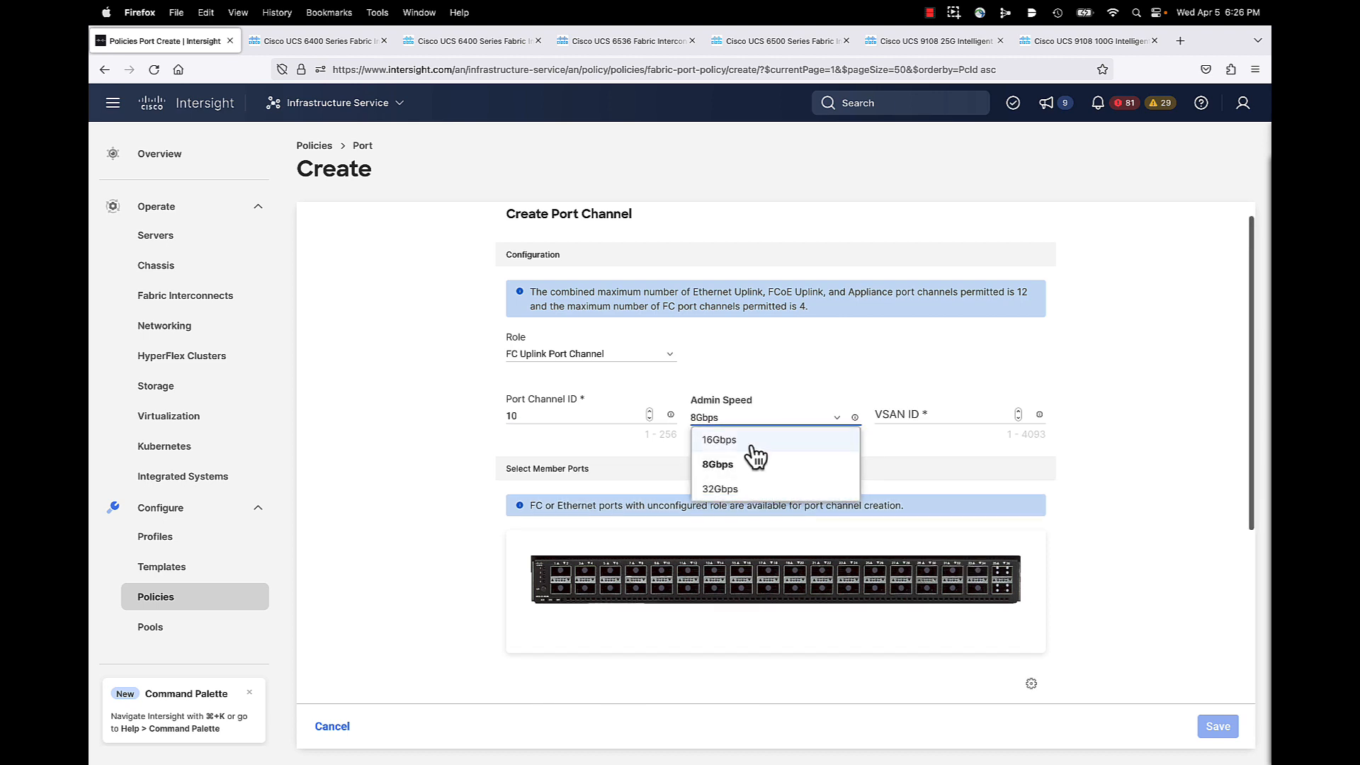
{"action": "left_click", "coordinate": [730, 446]}
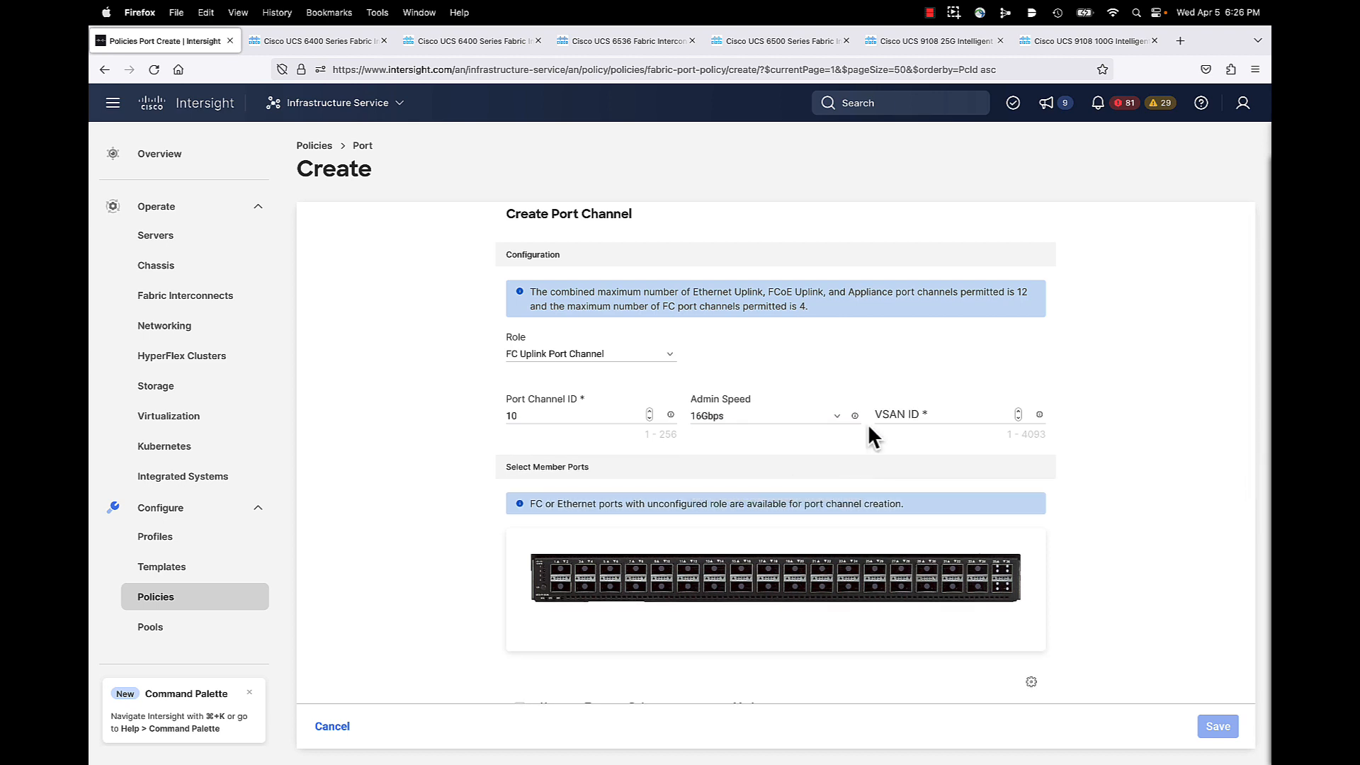
{"action": "left_click", "coordinate": [913, 413]}
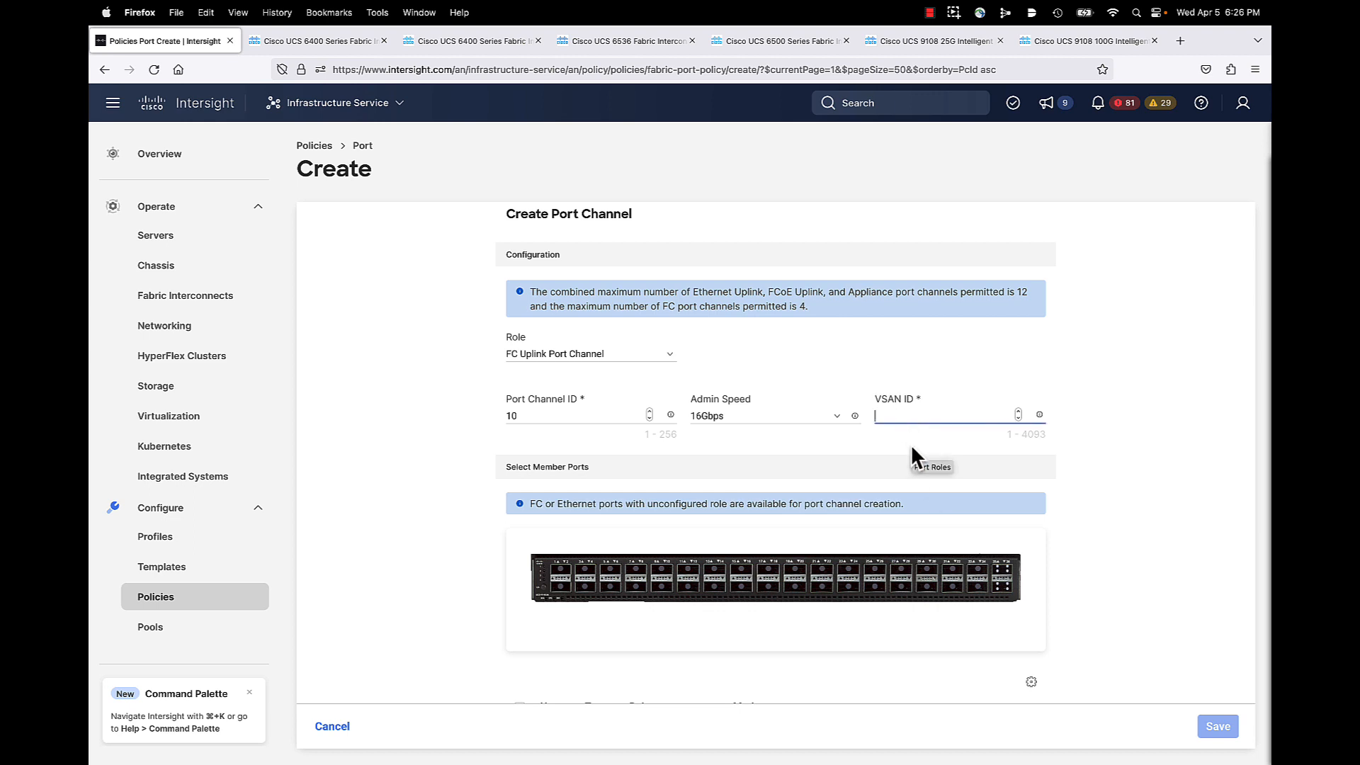
{"action": "type", "text": "100"}
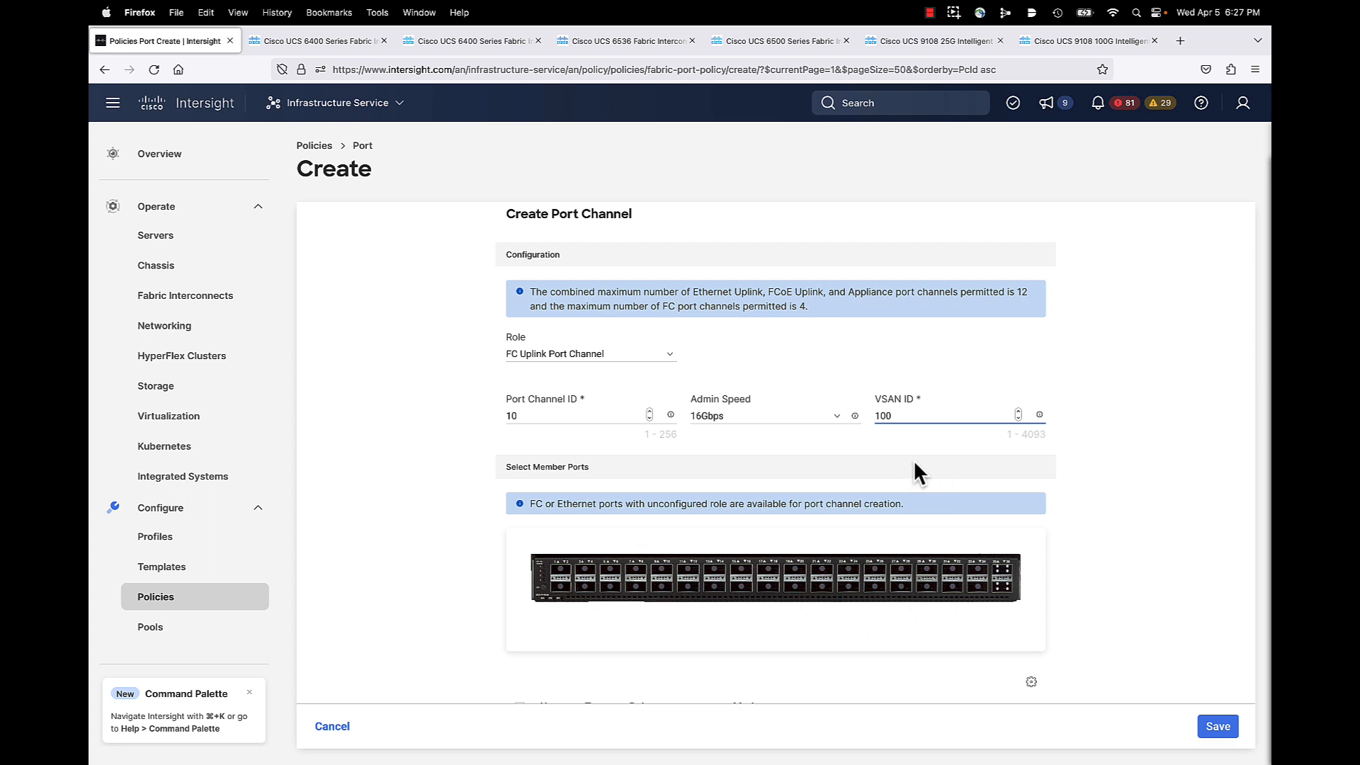
Step: Select all eight FC breakout ports from 35/1 onward as members and save port channel 10
{"action": "scroll", "coordinate": [913, 460], "scroll_direction": "down", "scroll_amount": 5}
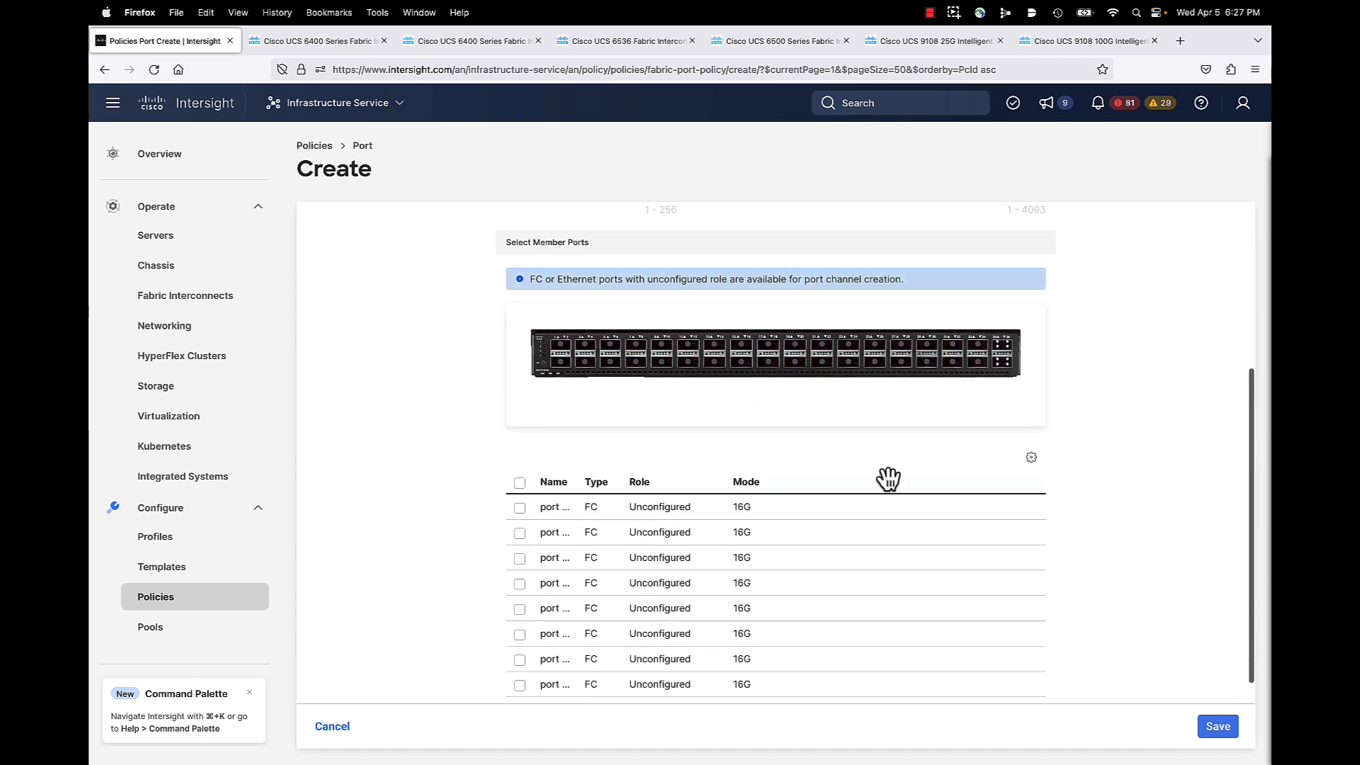
{"action": "left_click", "coordinate": [519, 482]}
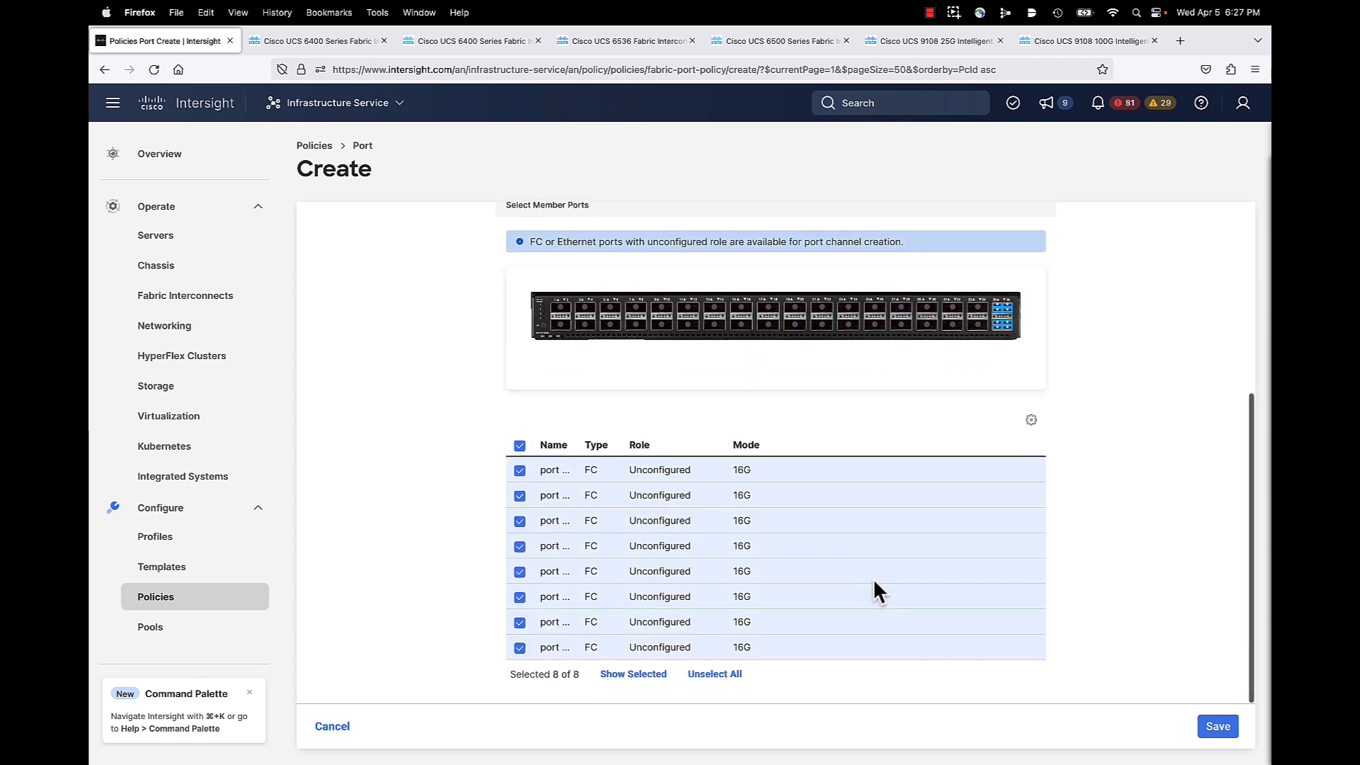
{"action": "scroll", "coordinate": [873, 592], "scroll_direction": "up", "scroll_amount": 6}
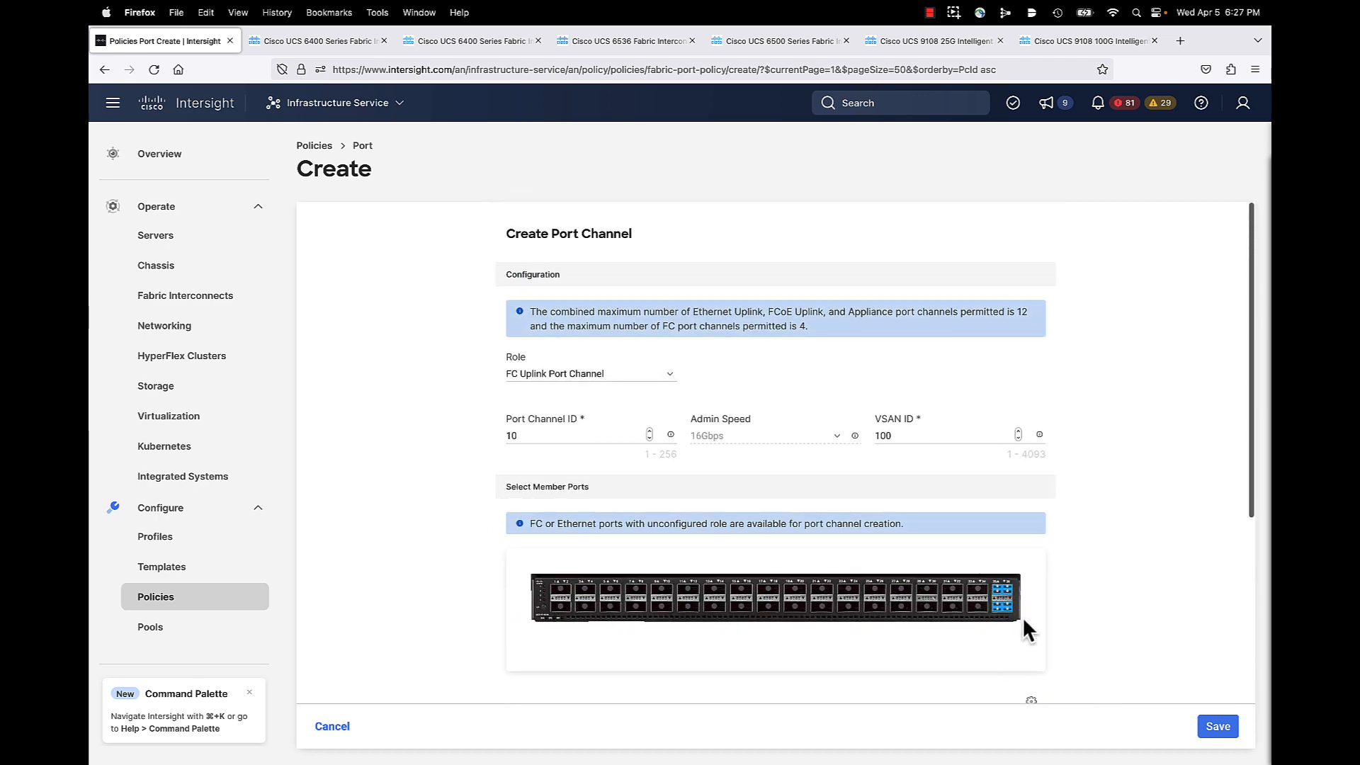
{"action": "left_click", "coordinate": [1218, 727]}
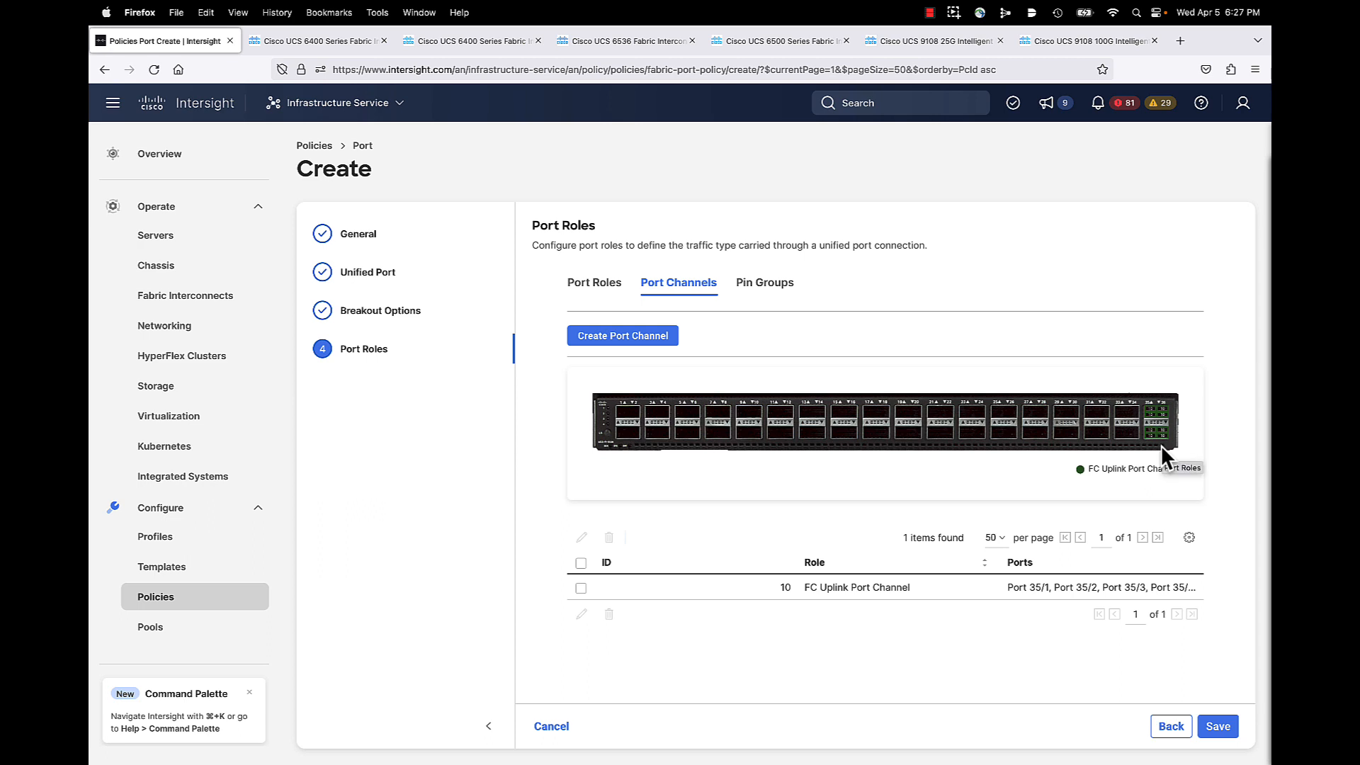
Step: Start a new Ethernet Uplink Port Channel with ID 2 and scroll to its Flow Control policy
{"action": "left_click", "coordinate": [628, 346]}
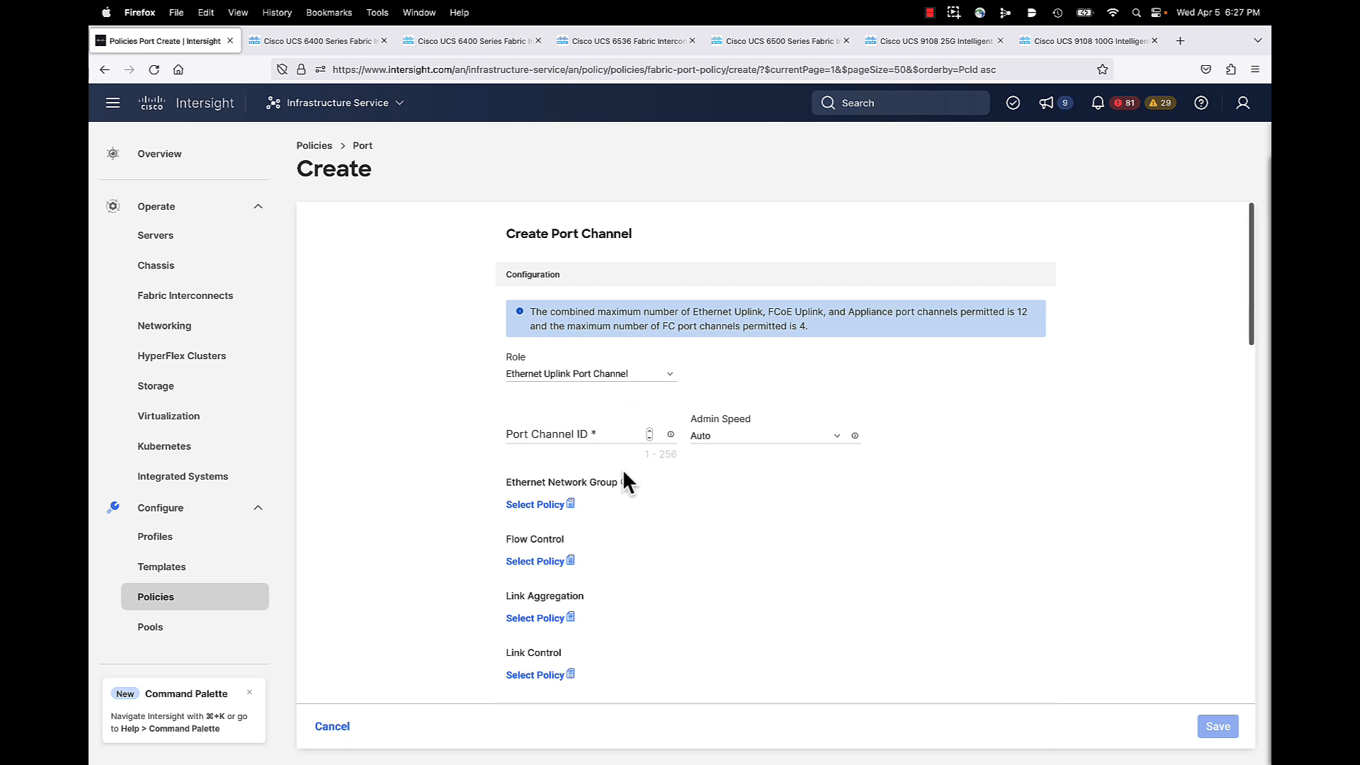
{"action": "left_click", "coordinate": [595, 432]}
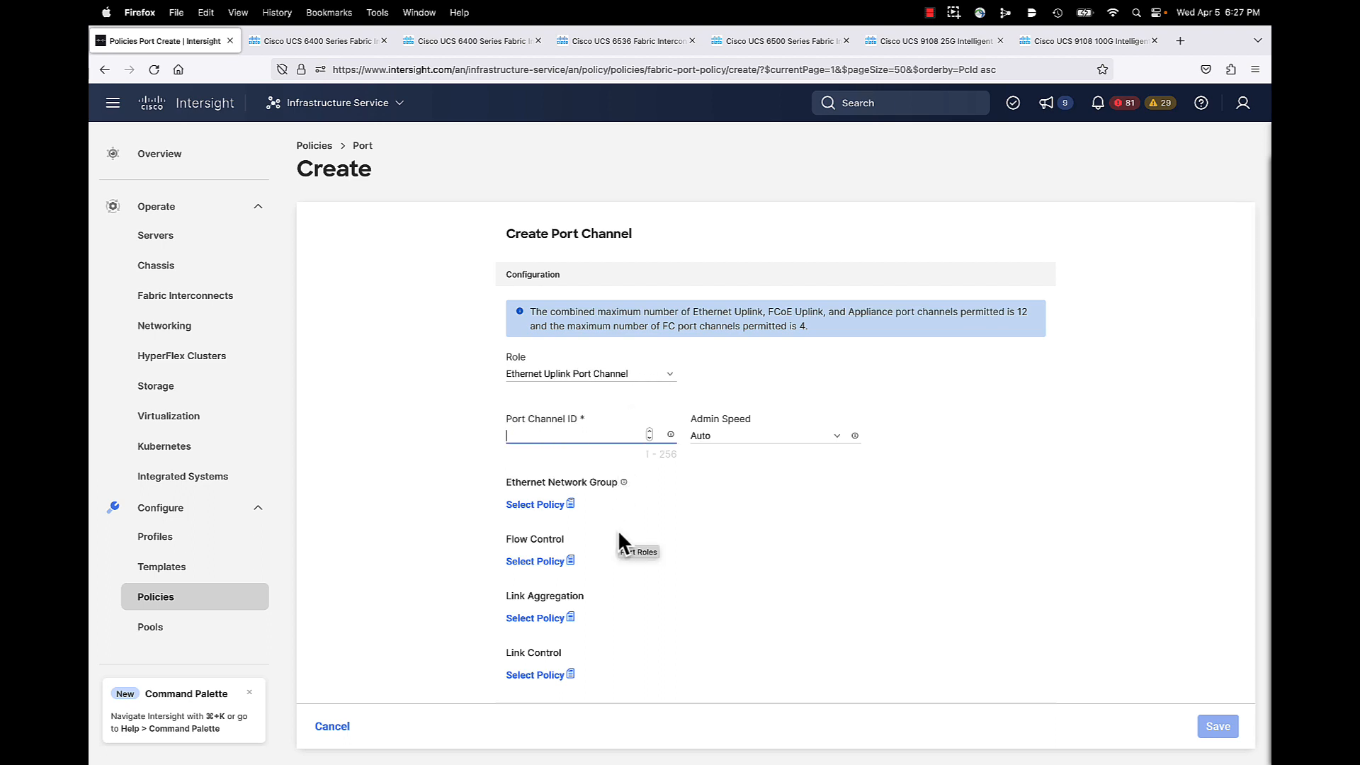
{"action": "type", "text": "2"}
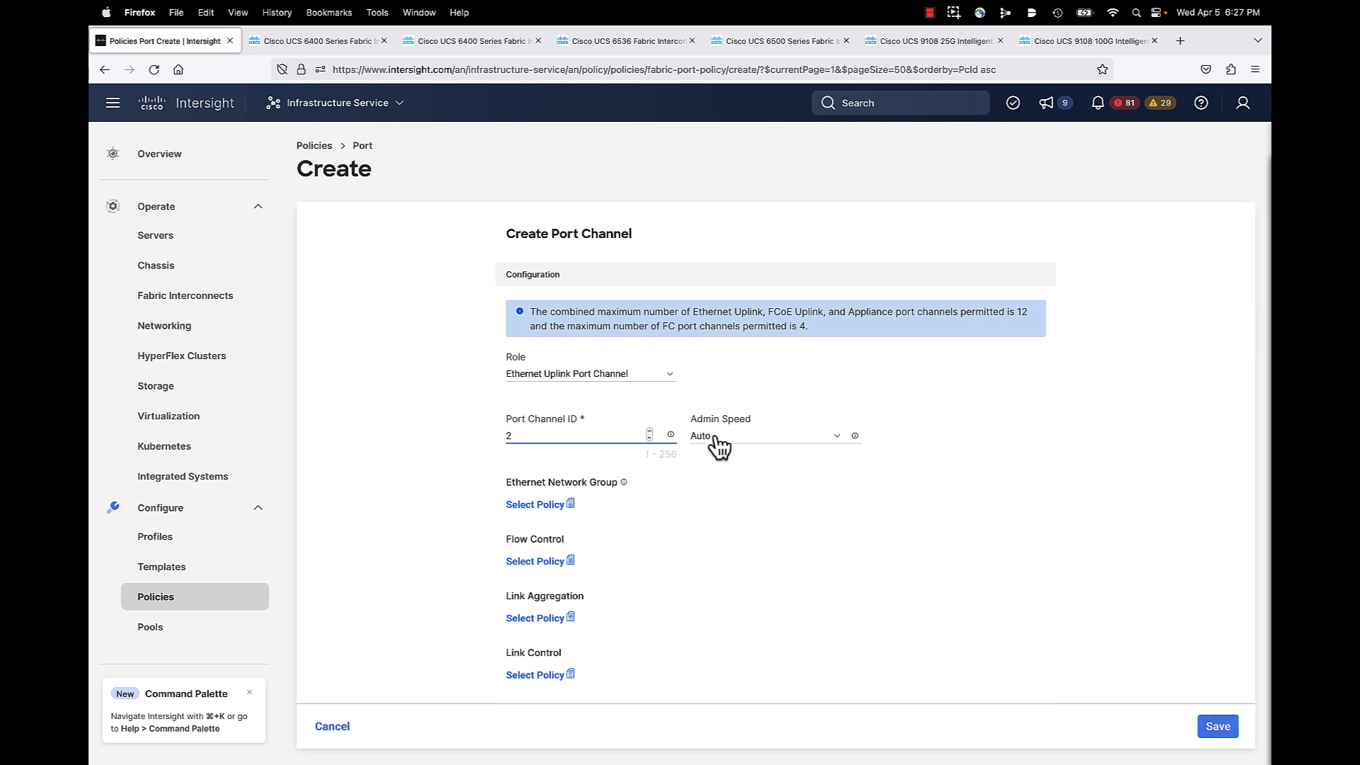
{"action": "left_click", "coordinate": [616, 507]}
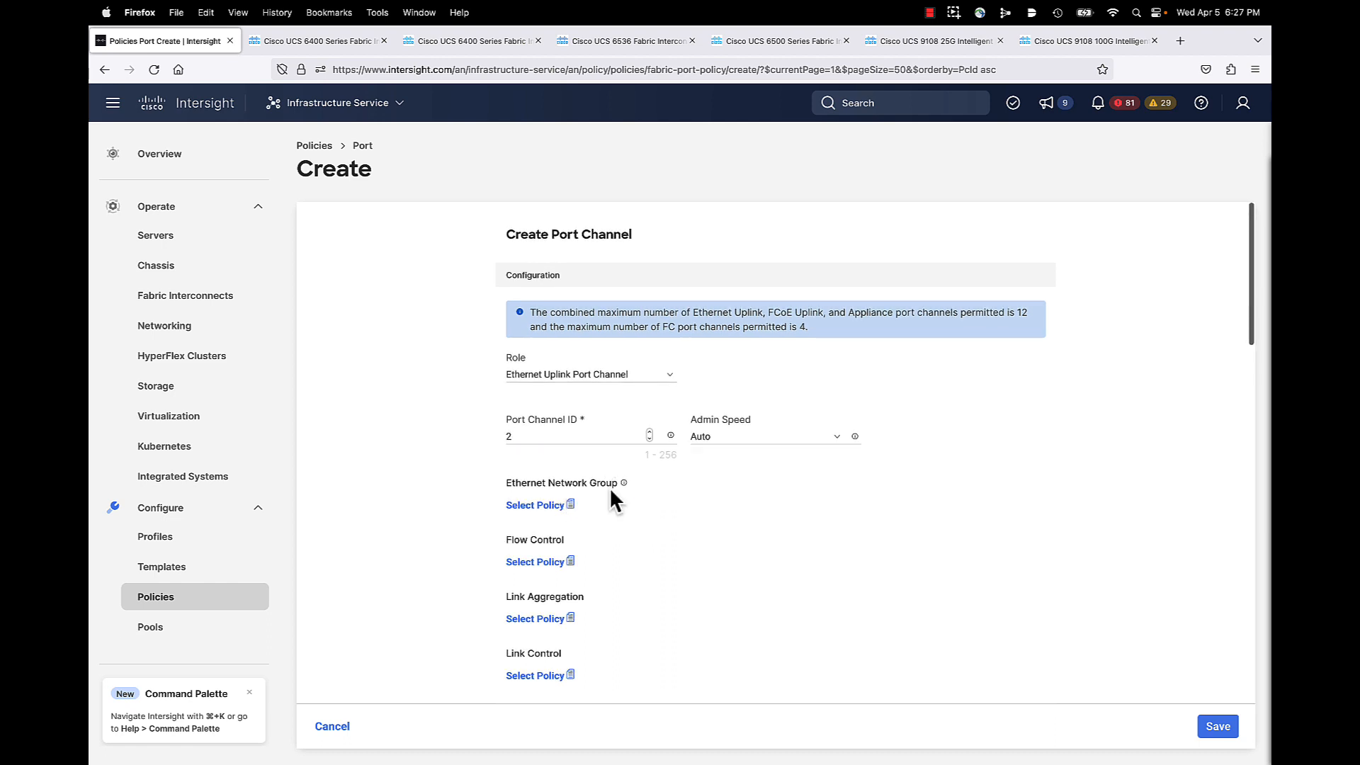
{"action": "scroll", "coordinate": [644, 528], "scroll_direction": "down", "scroll_amount": 1}
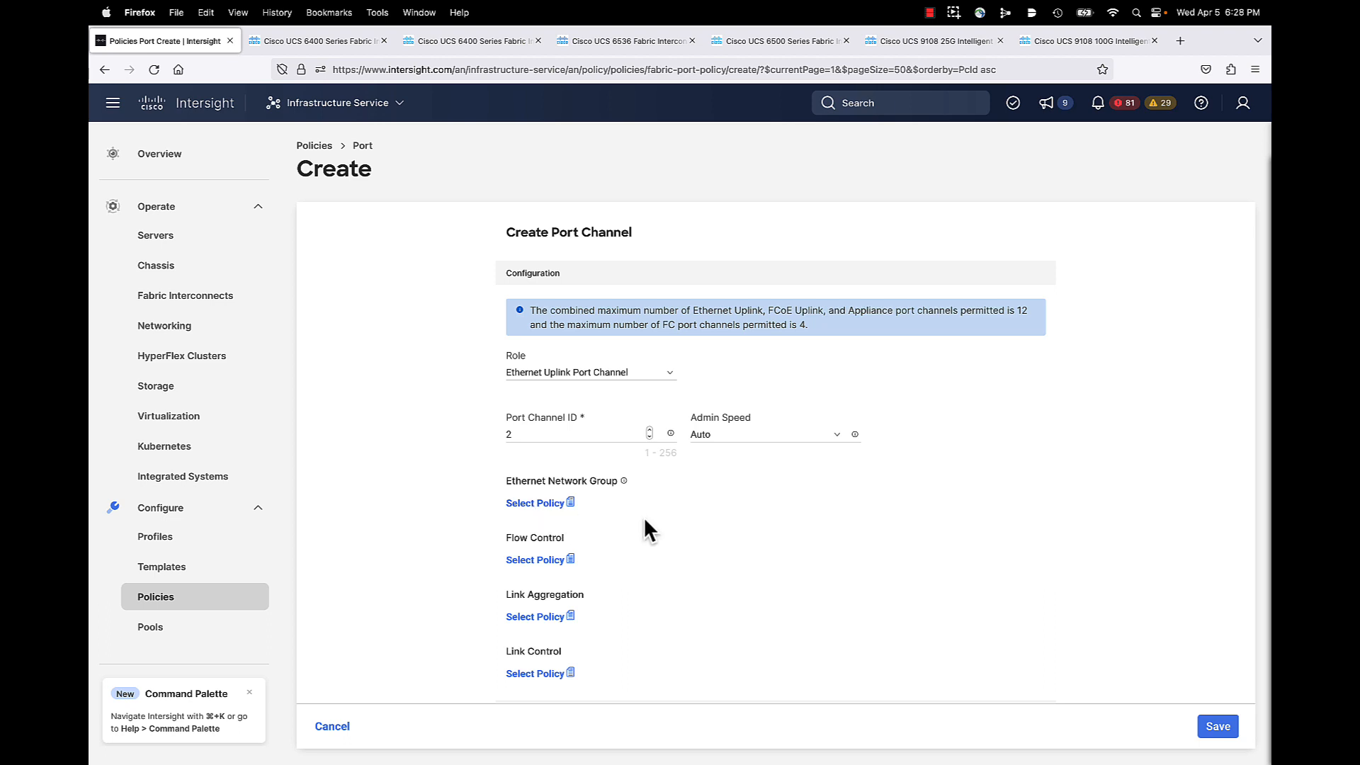
{"action": "scroll", "coordinate": [648, 522], "scroll_direction": "down", "scroll_amount": 1}
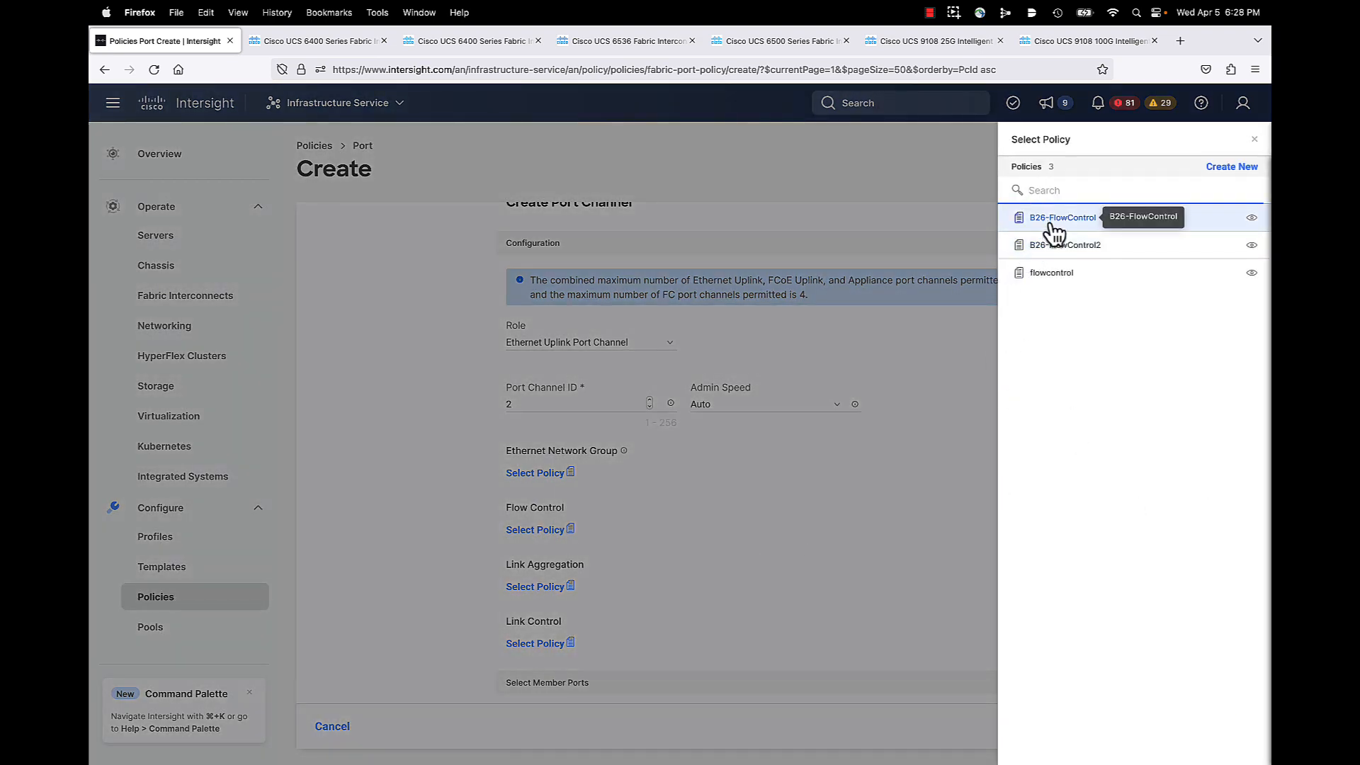
Step: Attach B26-FlowControl, B26-LinkAgg and B26-LinkControl as the flow control, link aggregation and link control policies
{"action": "left_click", "coordinate": [1054, 225]}
{"action": "left_click", "coordinate": [536, 588]}
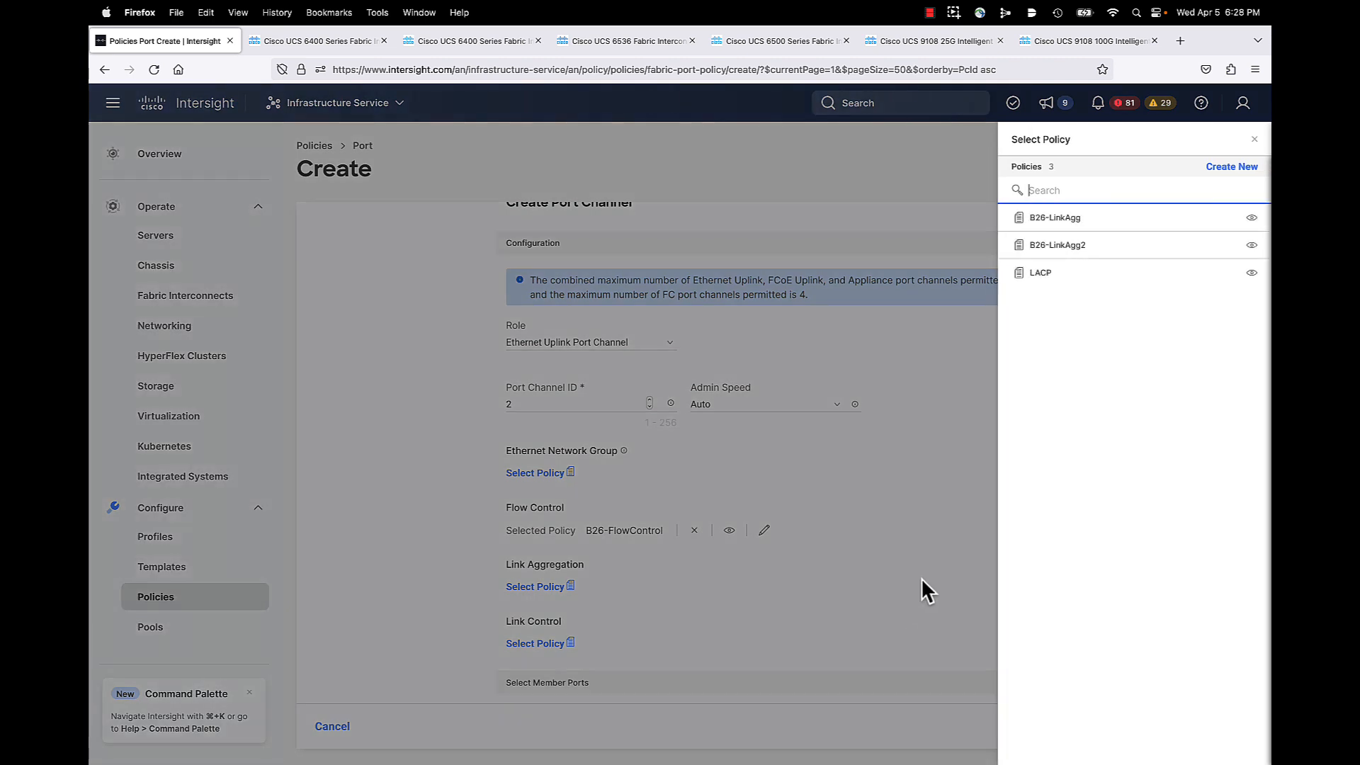
{"action": "left_click", "coordinate": [1058, 218]}
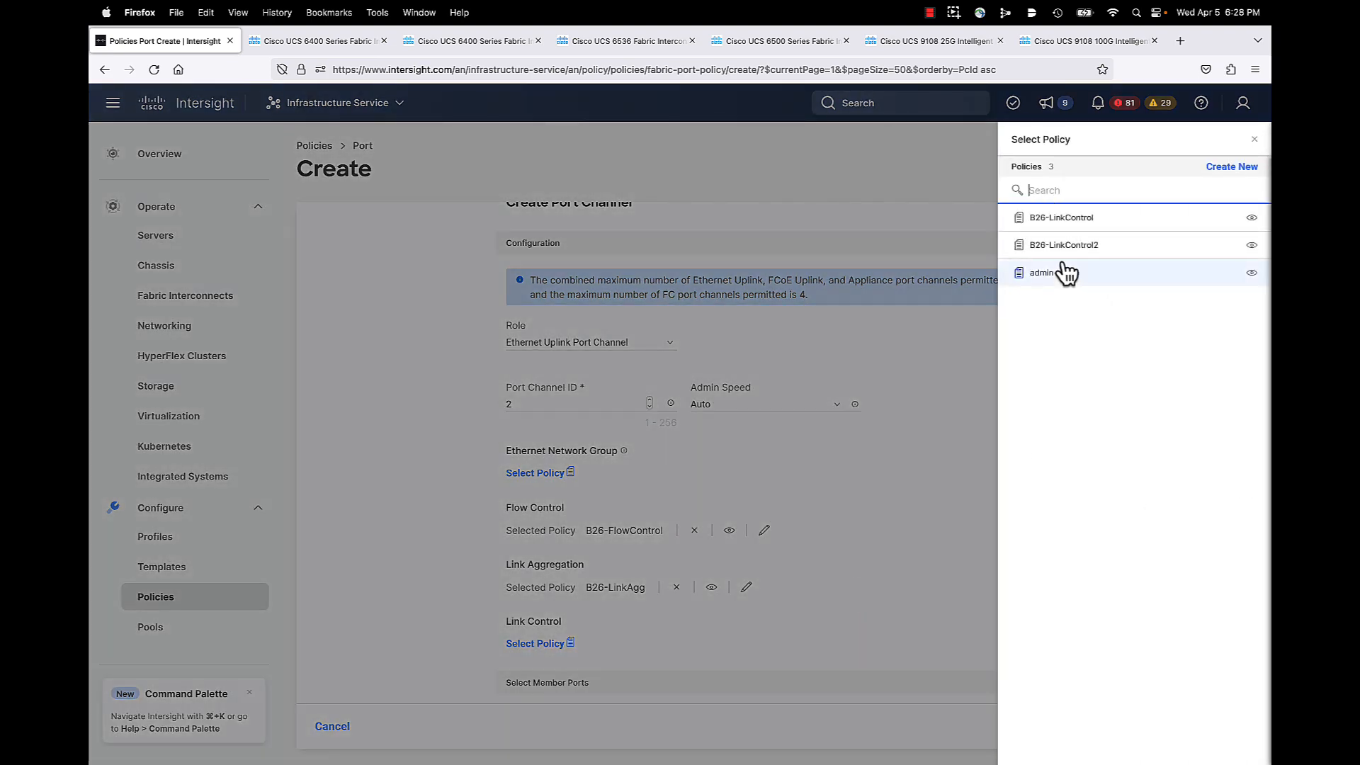
{"action": "left_click", "coordinate": [1064, 223]}
{"action": "scroll", "coordinate": [1006, 534], "scroll_direction": "down", "scroll_amount": 3}
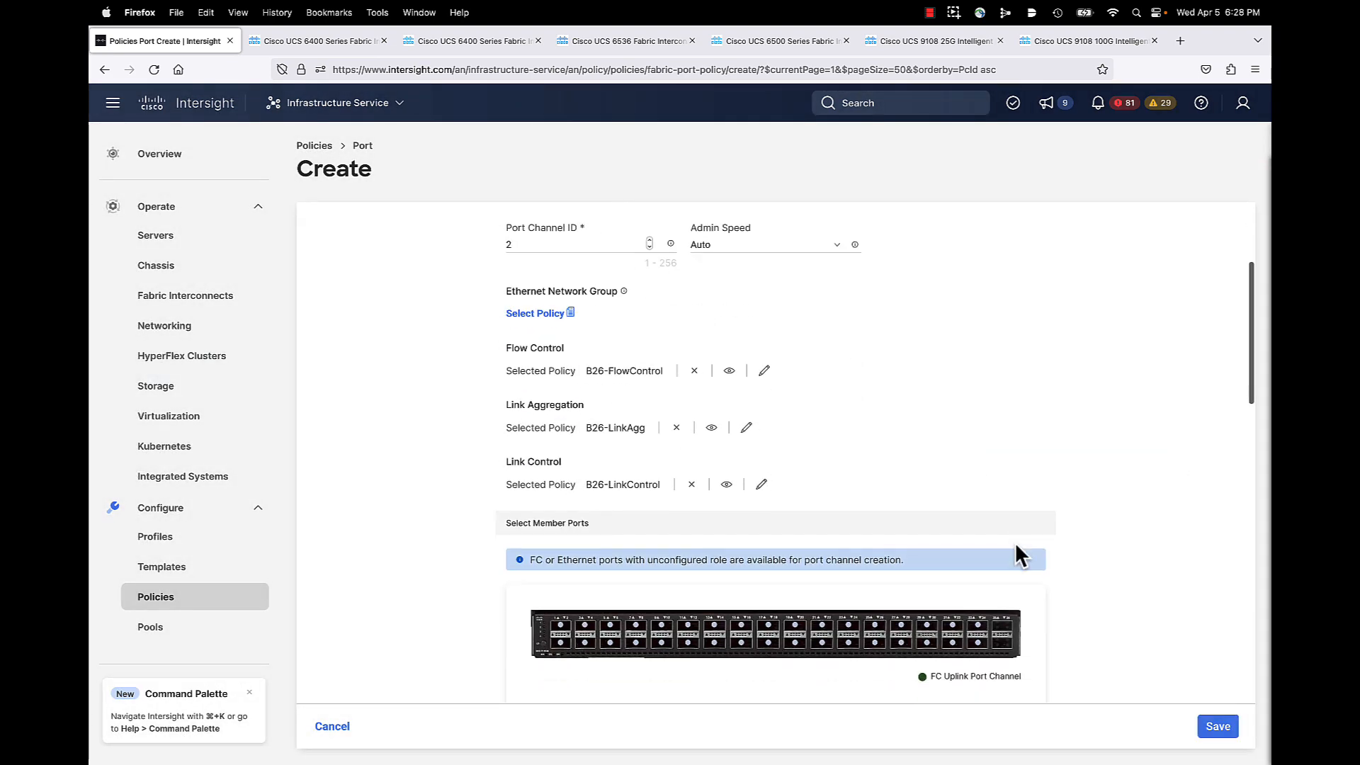
Step: Add ports 31 and 32 as members and save Ethernet Uplink Port Channel 2
{"action": "scroll", "coordinate": [1016, 545], "scroll_direction": "down", "scroll_amount": 3}
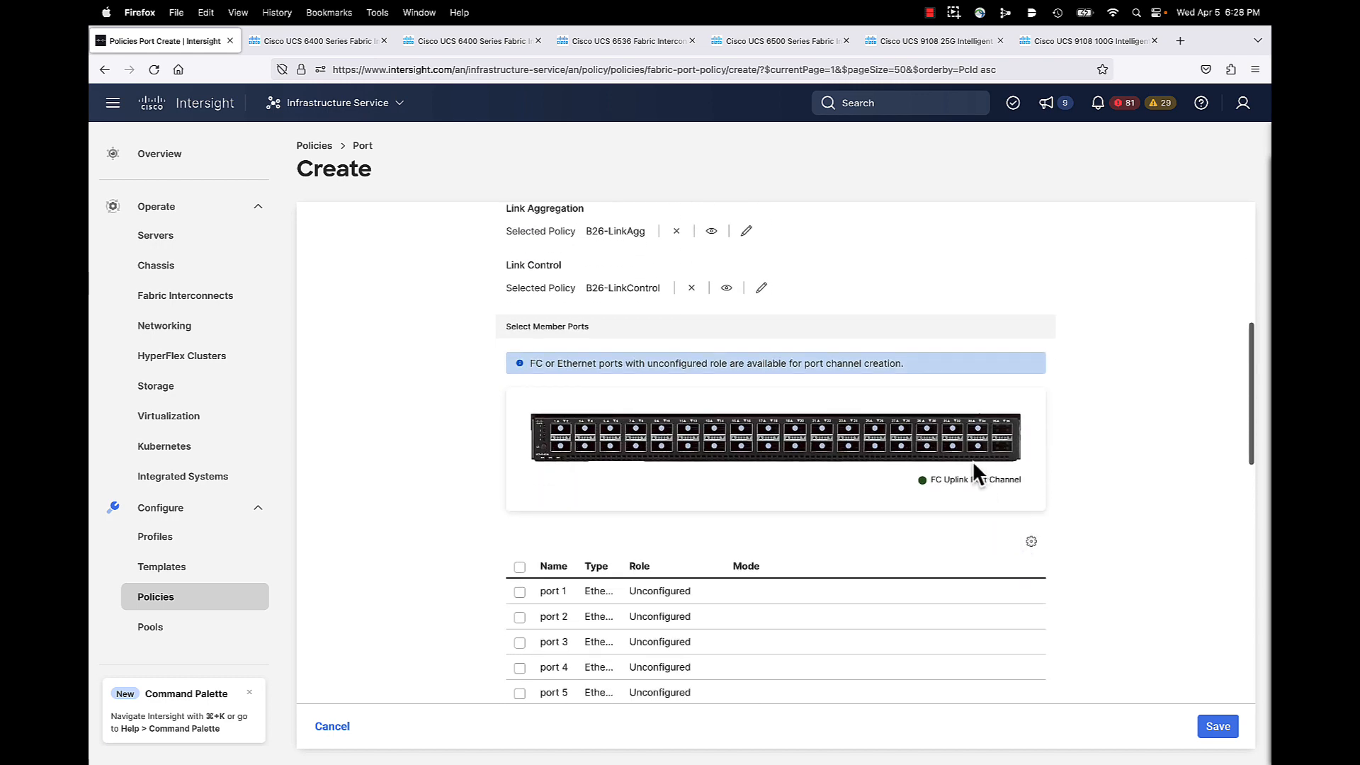
{"action": "left_click", "coordinate": [953, 428]}
{"action": "scroll", "coordinate": [963, 537], "scroll_direction": "down", "scroll_amount": 5}
{"action": "scroll", "coordinate": [963, 537], "scroll_direction": "down", "scroll_amount": 9}
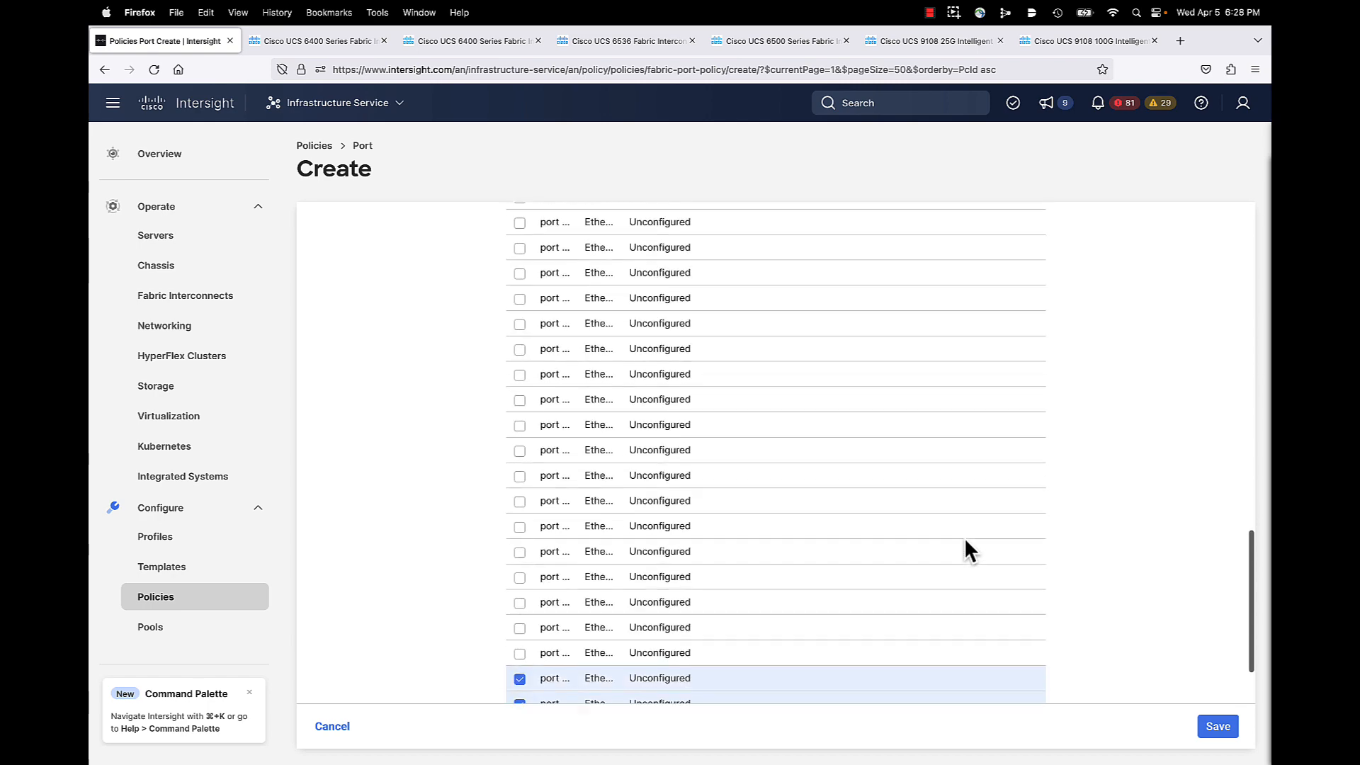
{"action": "scroll", "coordinate": [963, 537], "scroll_direction": "up", "scroll_amount": 12}
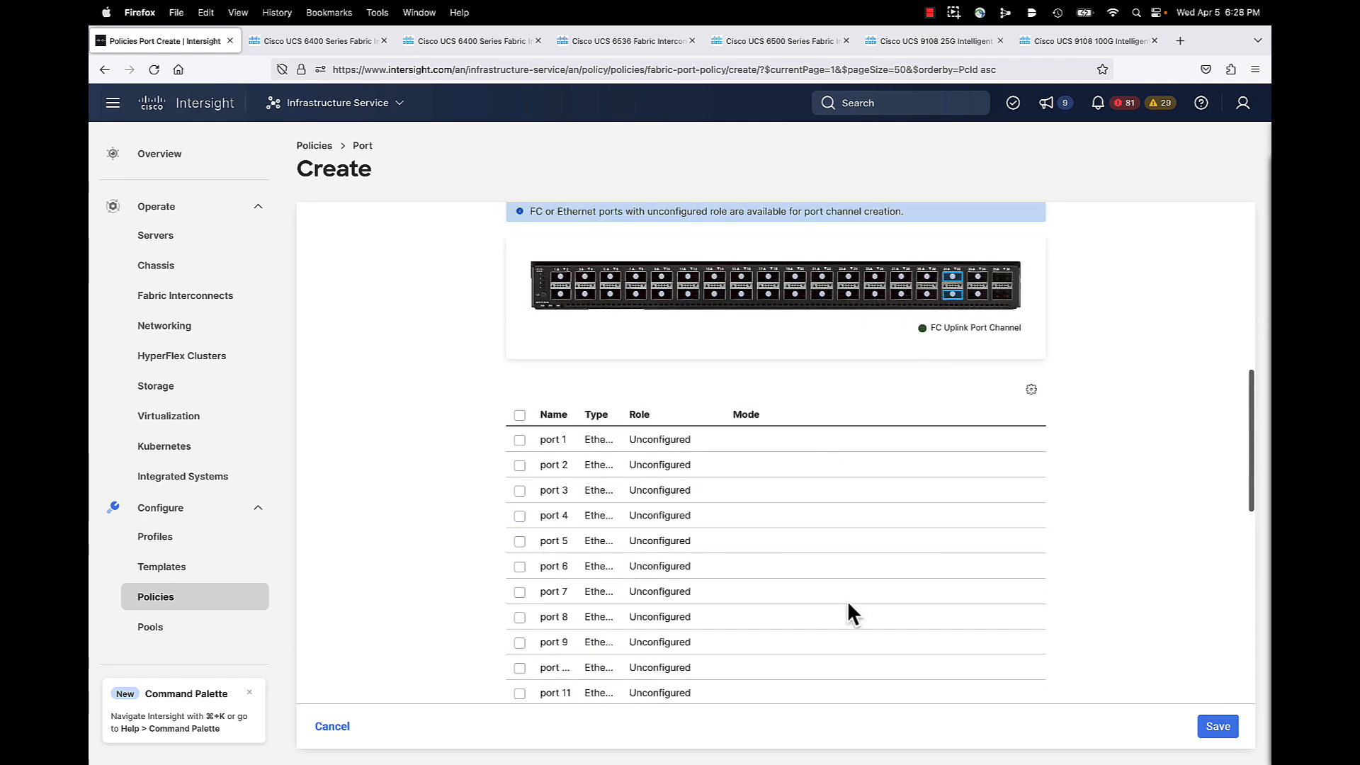
{"action": "scroll", "coordinate": [854, 604], "scroll_direction": "up", "scroll_amount": 1}
{"action": "scroll", "coordinate": [853, 593], "scroll_direction": "up", "scroll_amount": 8}
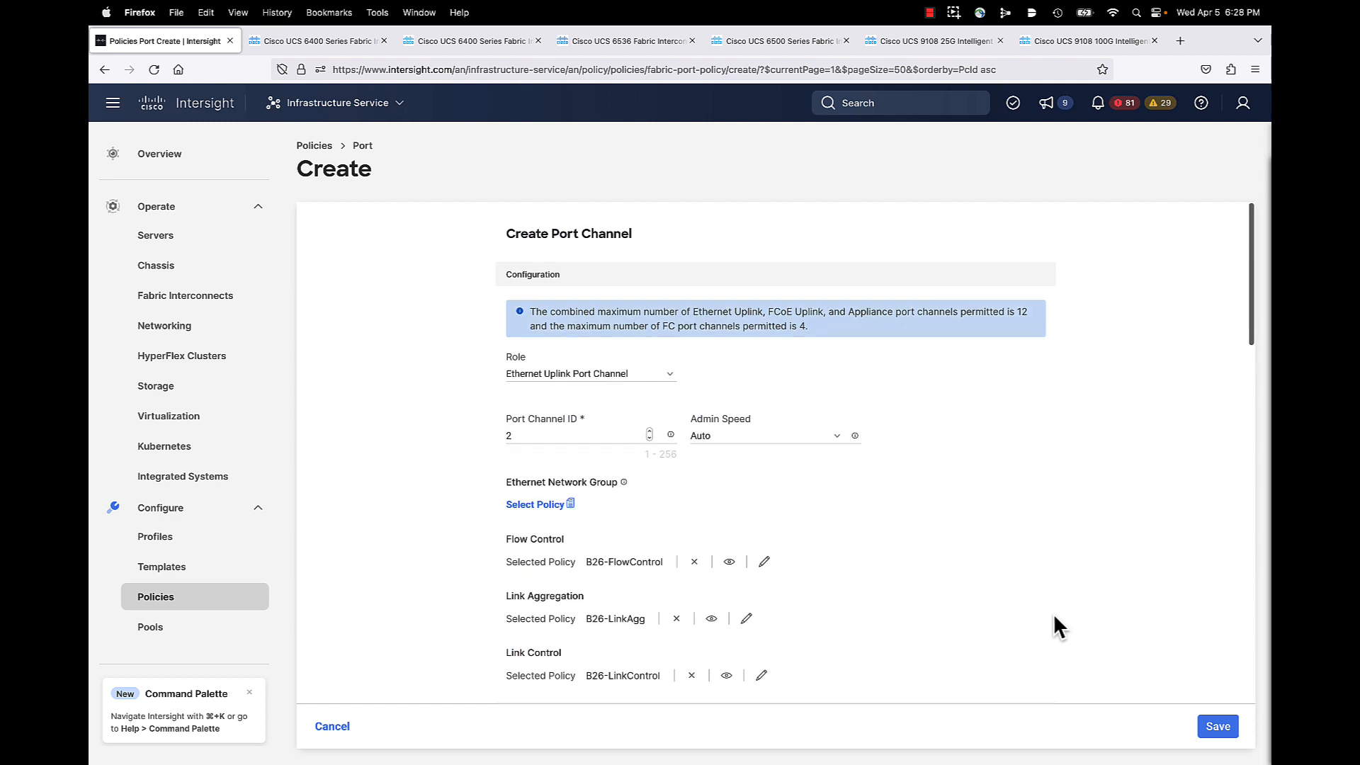
{"action": "left_click", "coordinate": [1217, 727]}
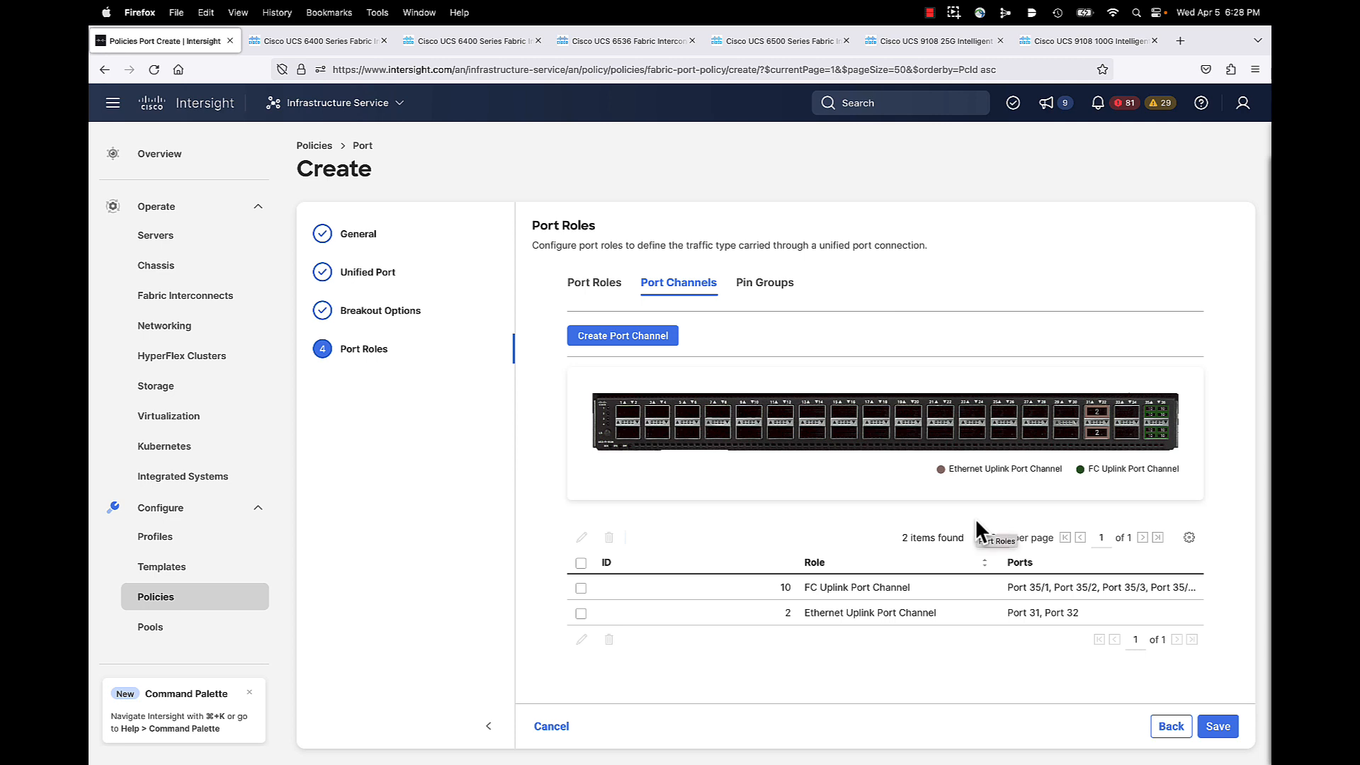
Step: Return to Port Roles and select ports 1 through 16 on the switch image
{"action": "left_click", "coordinate": [596, 287]}
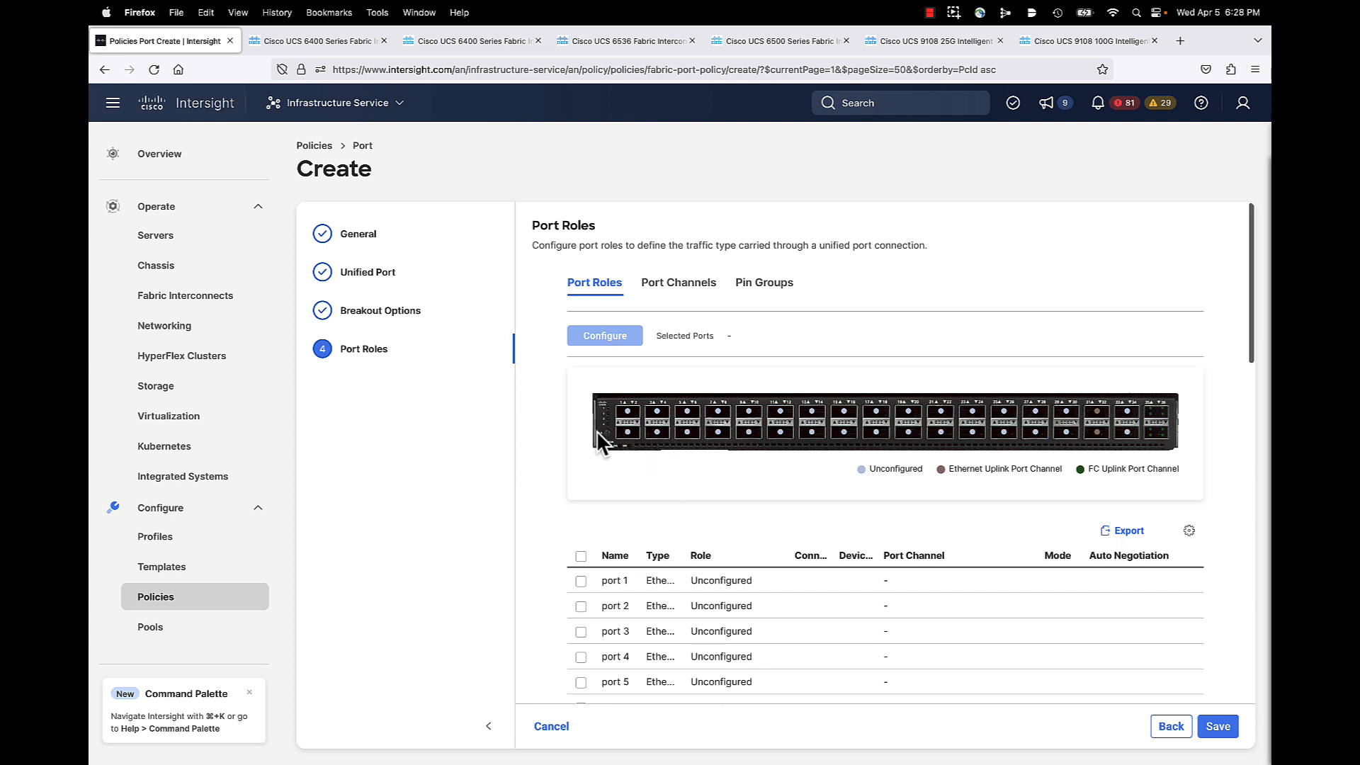
{"action": "scroll", "coordinate": [632, 499], "scroll_direction": "down", "scroll_amount": 2}
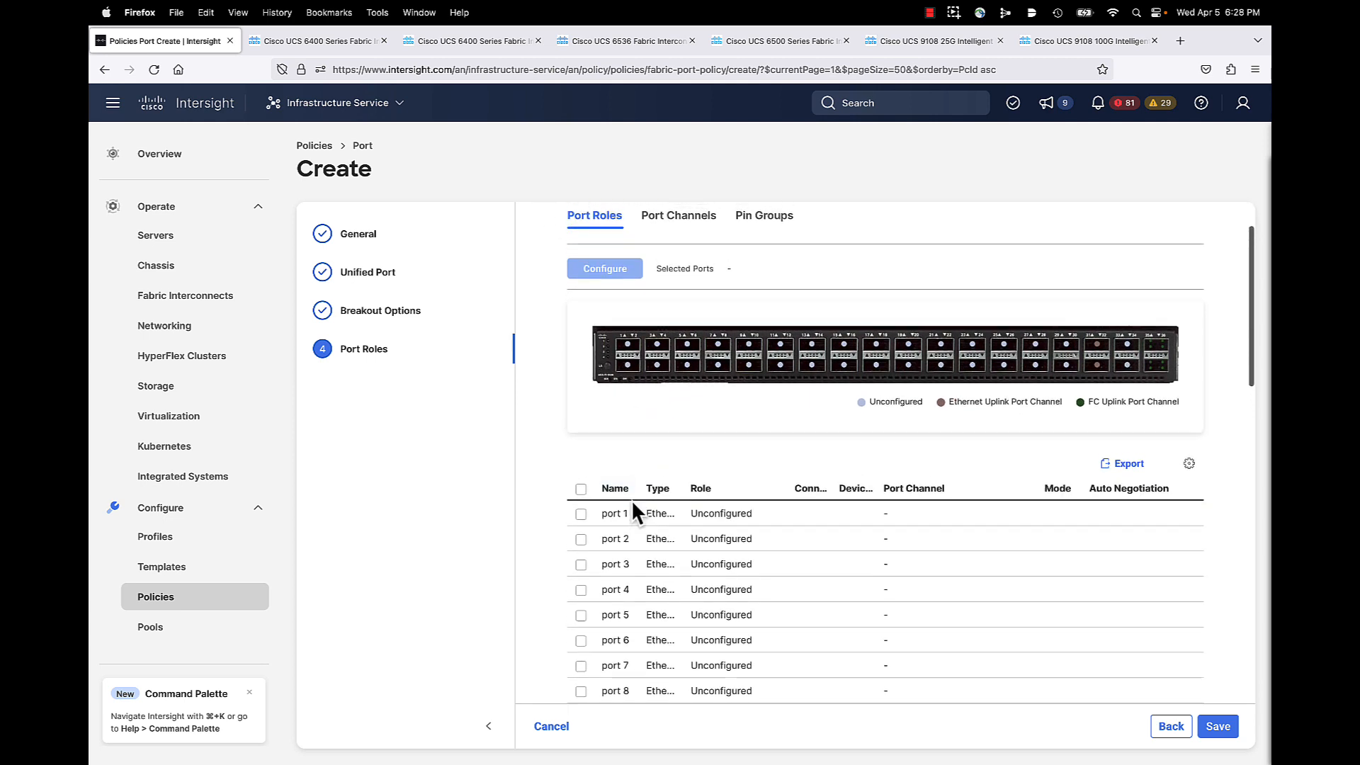
{"action": "left_click", "coordinate": [627, 347]}
{"action": "left_click", "coordinate": [627, 365]}
{"action": "left_click", "coordinate": [657, 345]}
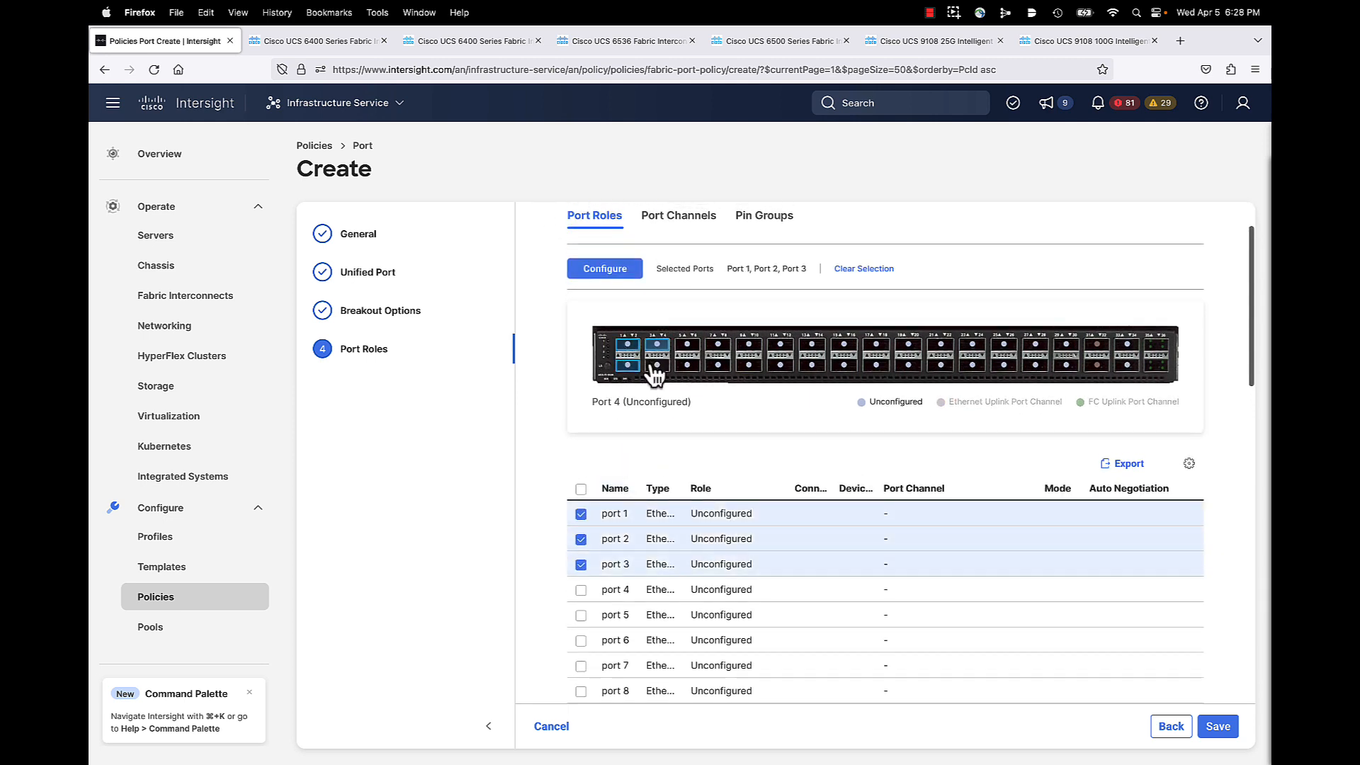
{"action": "left_click", "coordinate": [657, 364]}
{"action": "left_click", "coordinate": [687, 345]}
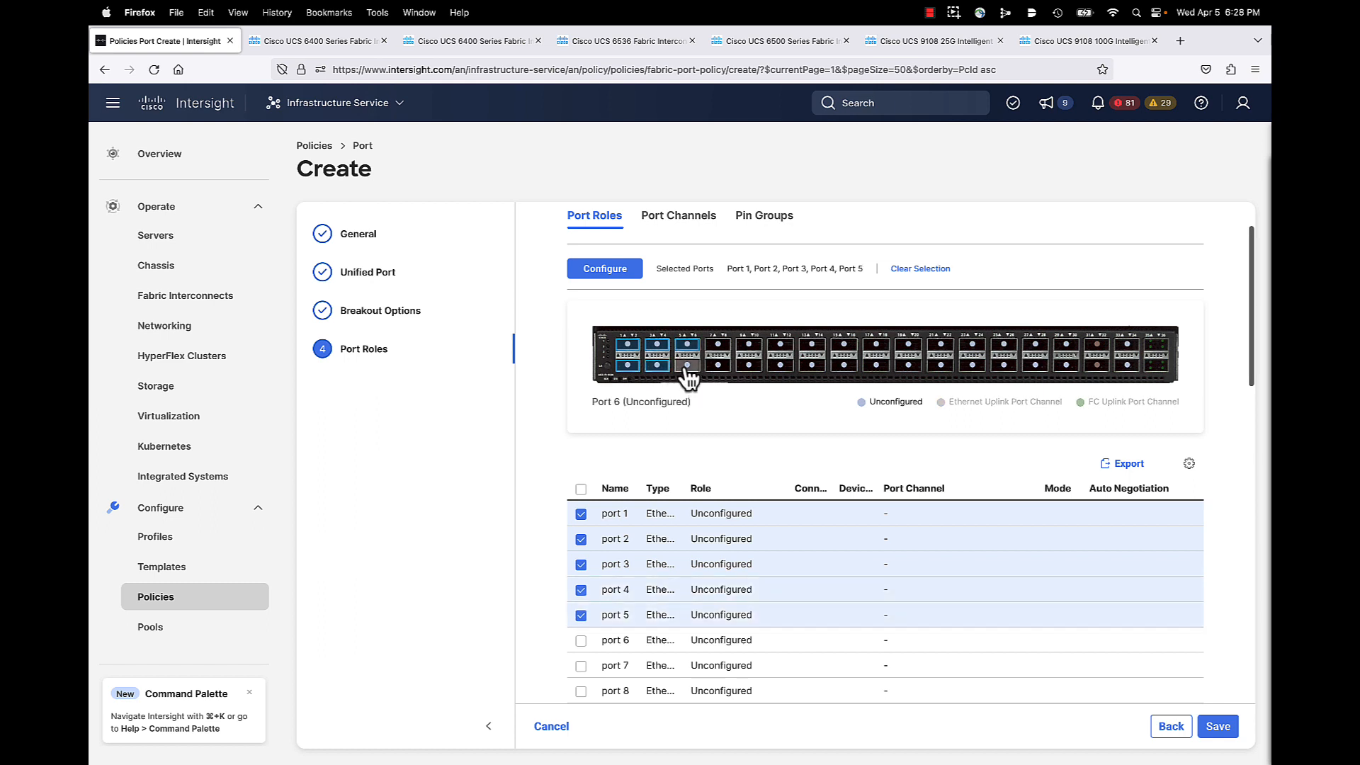
{"action": "left_click", "coordinate": [687, 365]}
{"action": "left_click", "coordinate": [719, 348]}
{"action": "left_click", "coordinate": [718, 365]}
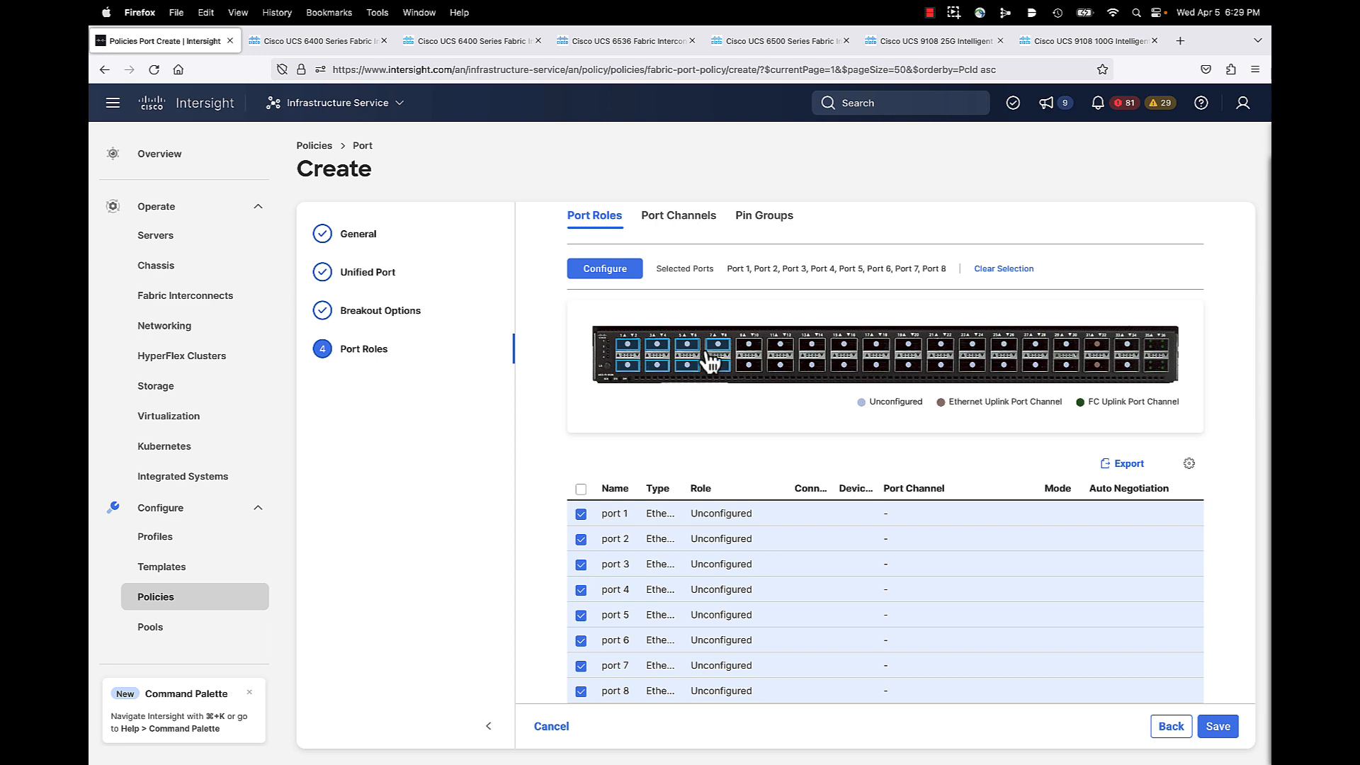
{"action": "left_click", "coordinate": [749, 345]}
{"action": "left_click", "coordinate": [748, 364]}
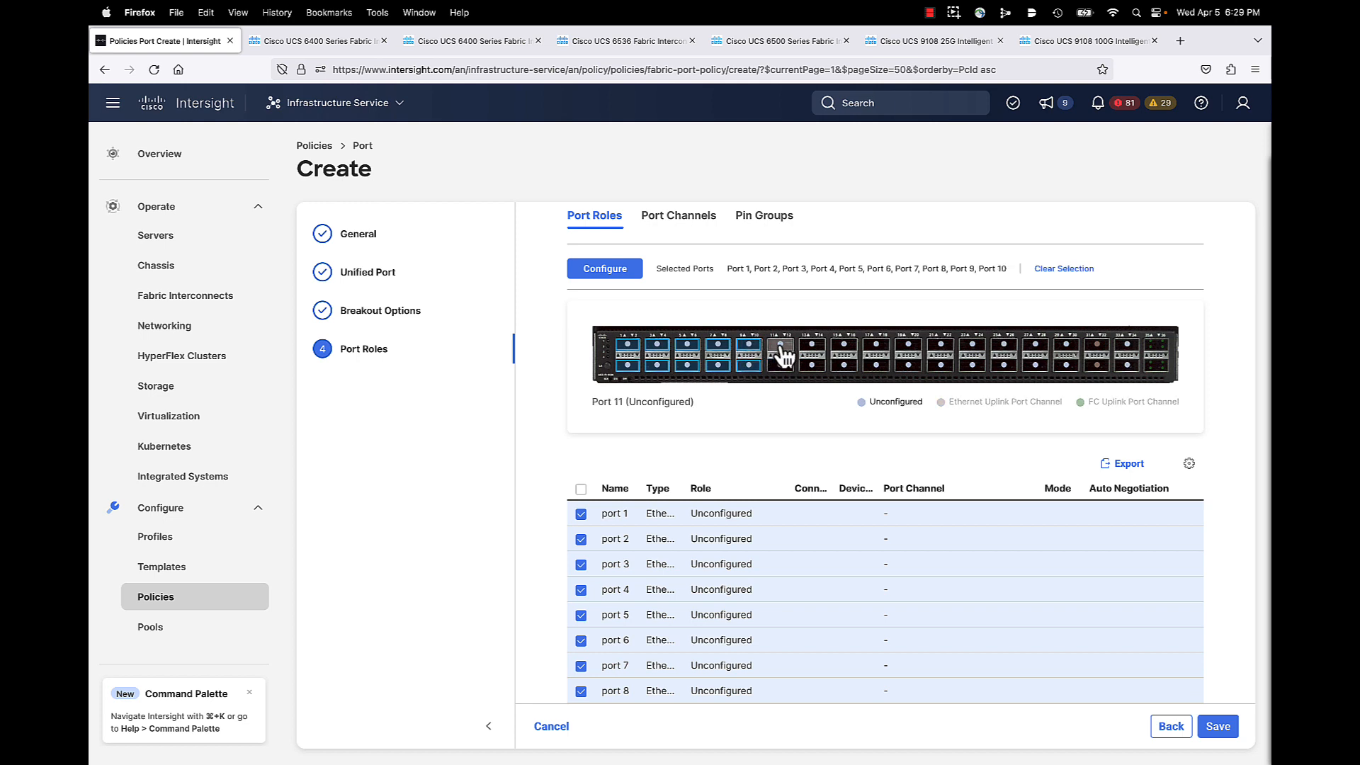
{"action": "left_click", "coordinate": [781, 345]}
{"action": "left_click", "coordinate": [780, 364]}
{"action": "left_click", "coordinate": [812, 345]}
{"action": "left_click", "coordinate": [812, 364]}
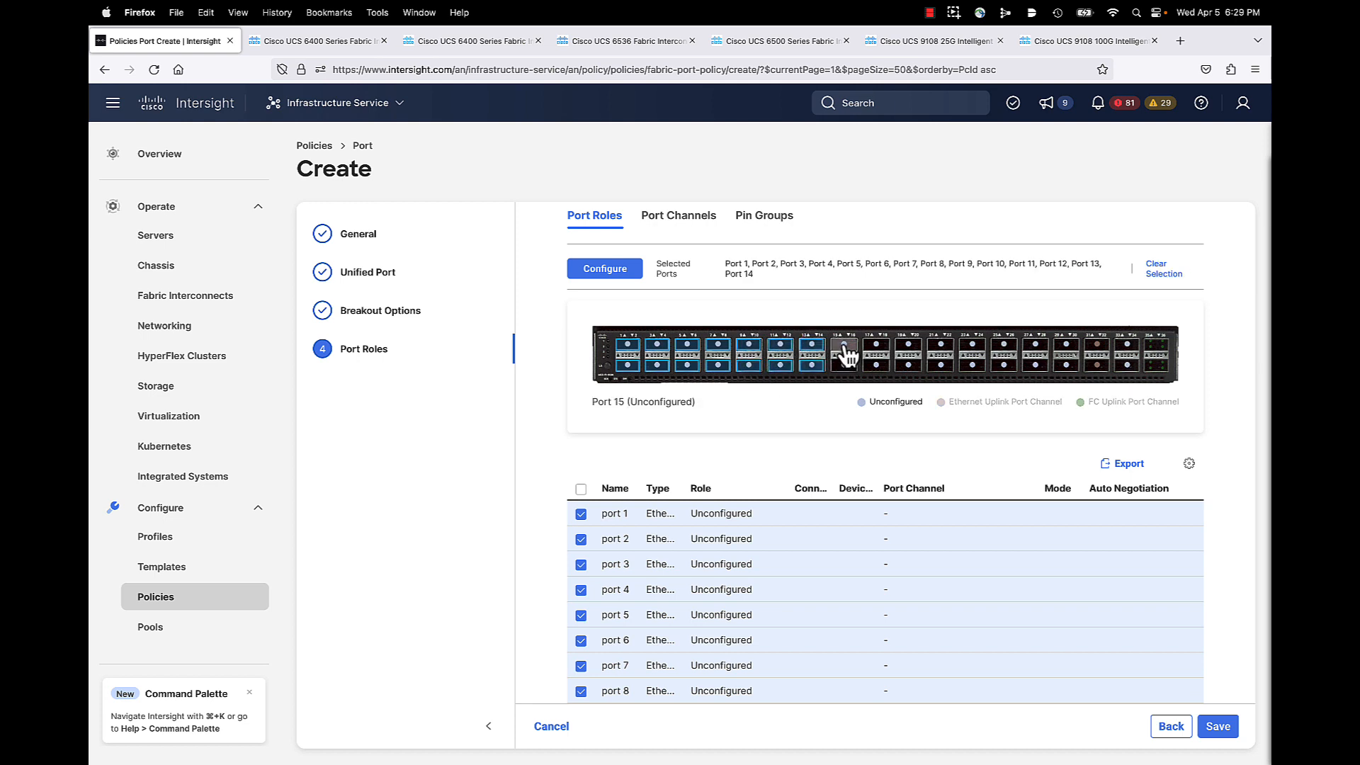
{"action": "left_click", "coordinate": [844, 346]}
{"action": "left_click", "coordinate": [844, 364]}
{"action": "scroll", "coordinate": [842, 409], "scroll_direction": "up", "scroll_amount": 1}
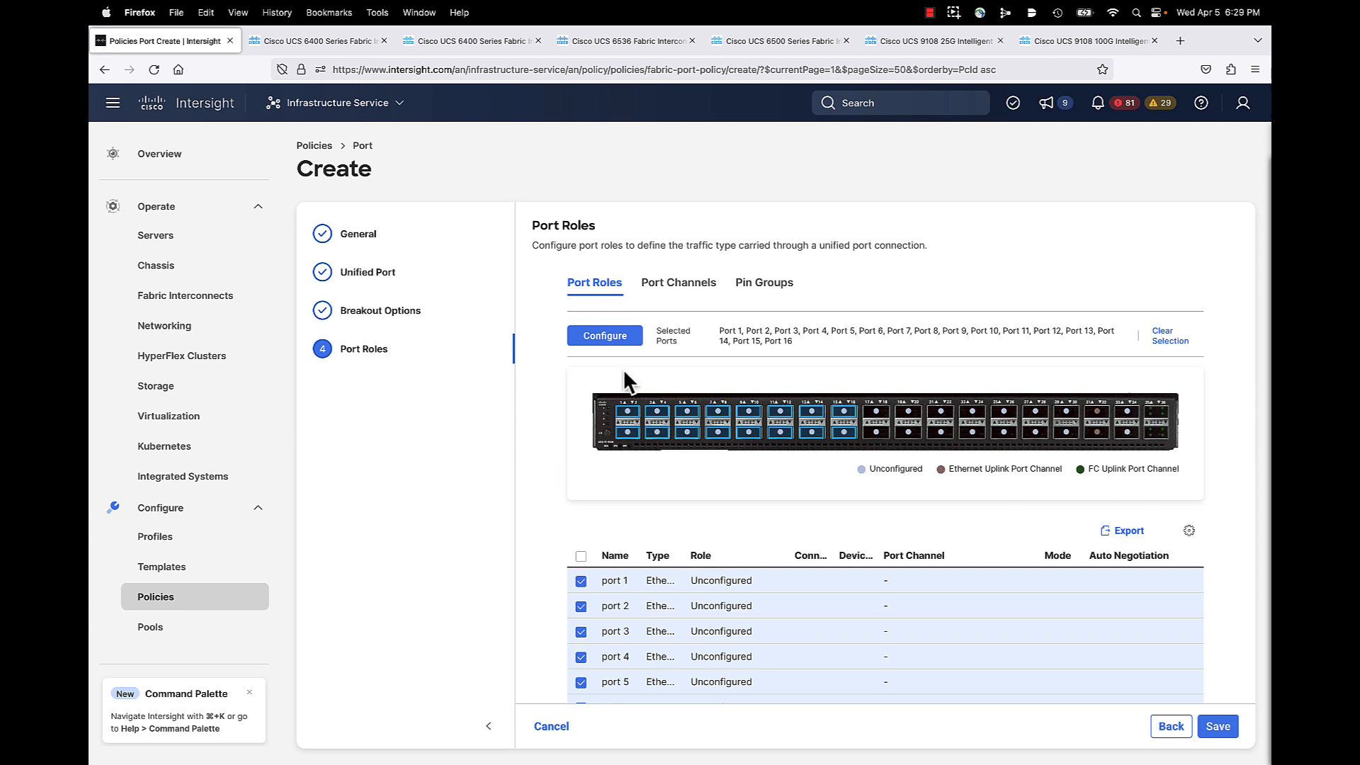
Step: Configure the 16 selected ports with the Server role
{"action": "left_click", "coordinate": [606, 340]}
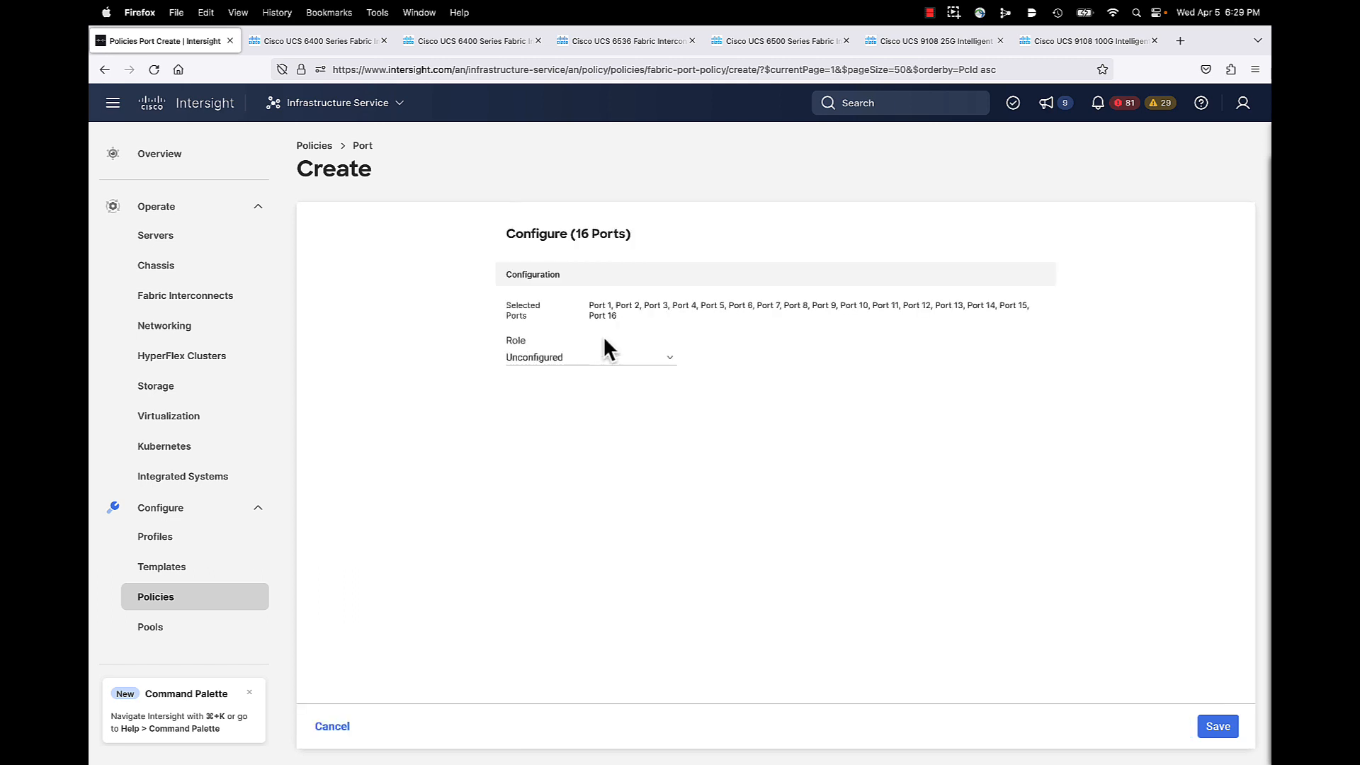
{"action": "left_click", "coordinate": [589, 359]}
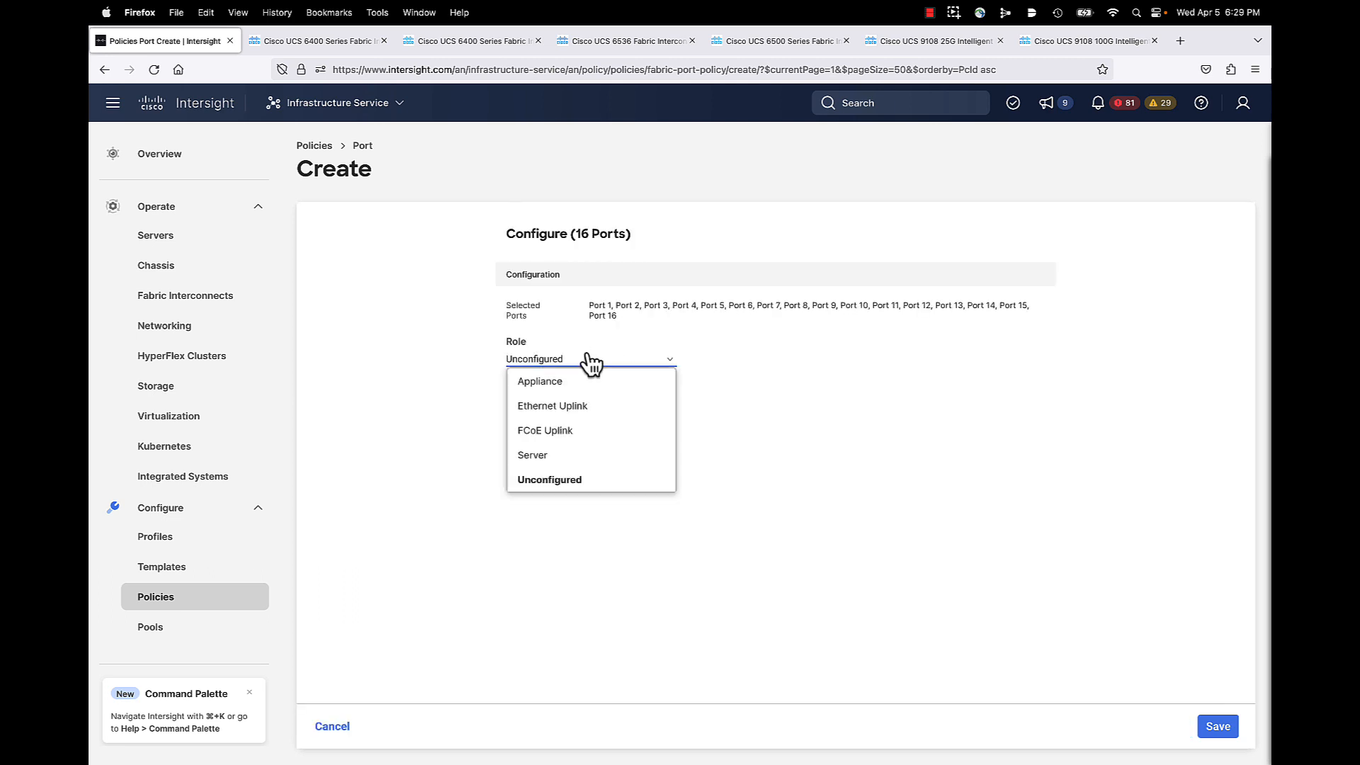
{"action": "left_click", "coordinate": [637, 457]}
{"action": "mouse_move", "coordinate": [737, 504]}
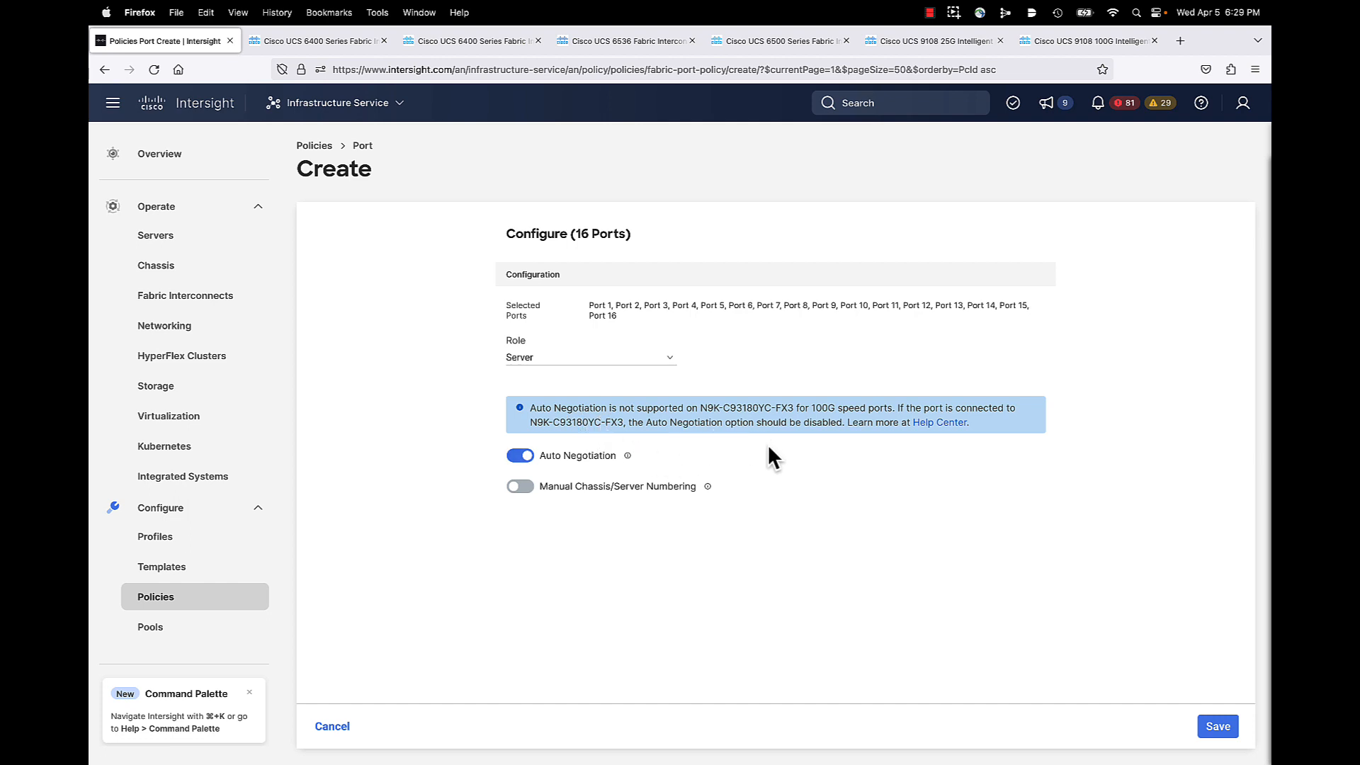
Step: Turn on Manual Chassis/Server Numbering, leaving Auto-Fill off, to show each port's device number field
{"action": "left_click", "coordinate": [519, 487]}
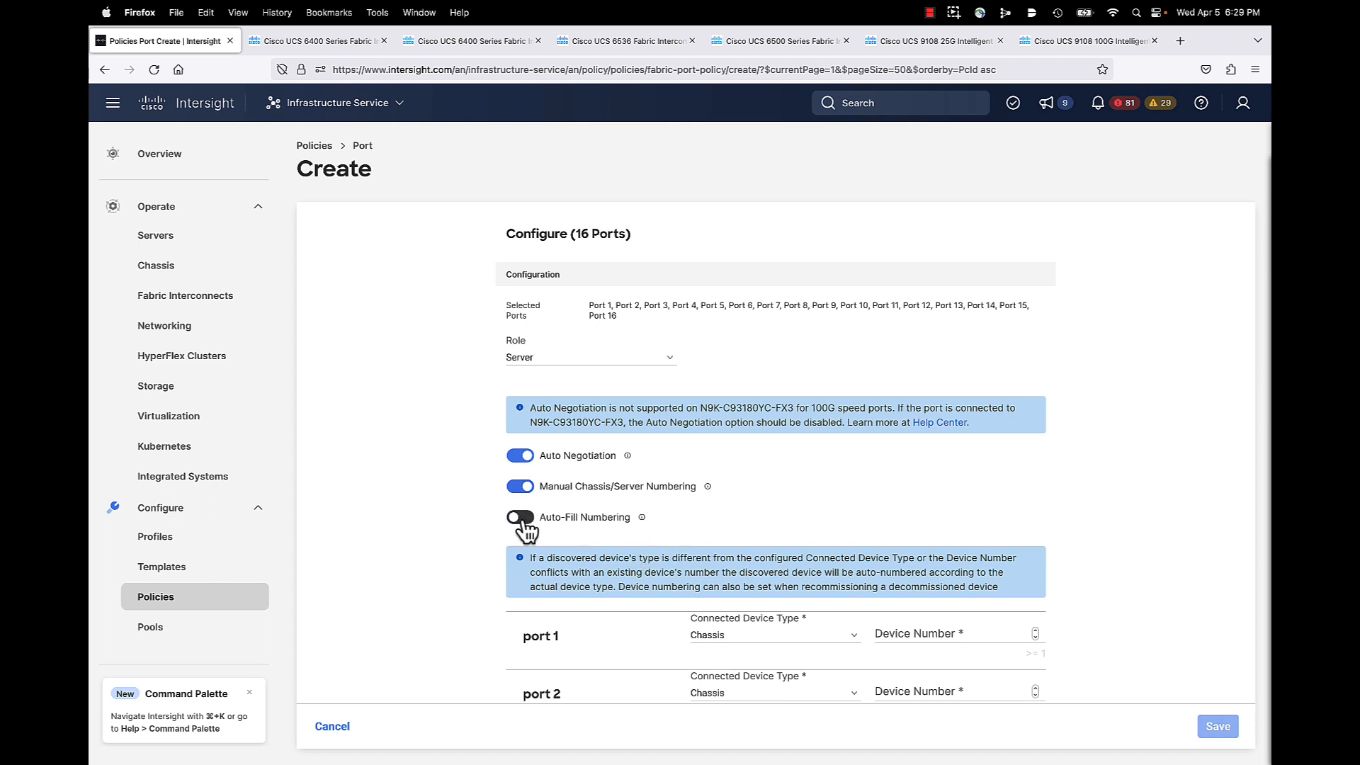
{"action": "scroll", "coordinate": [619, 539], "scroll_direction": "down", "scroll_amount": 3}
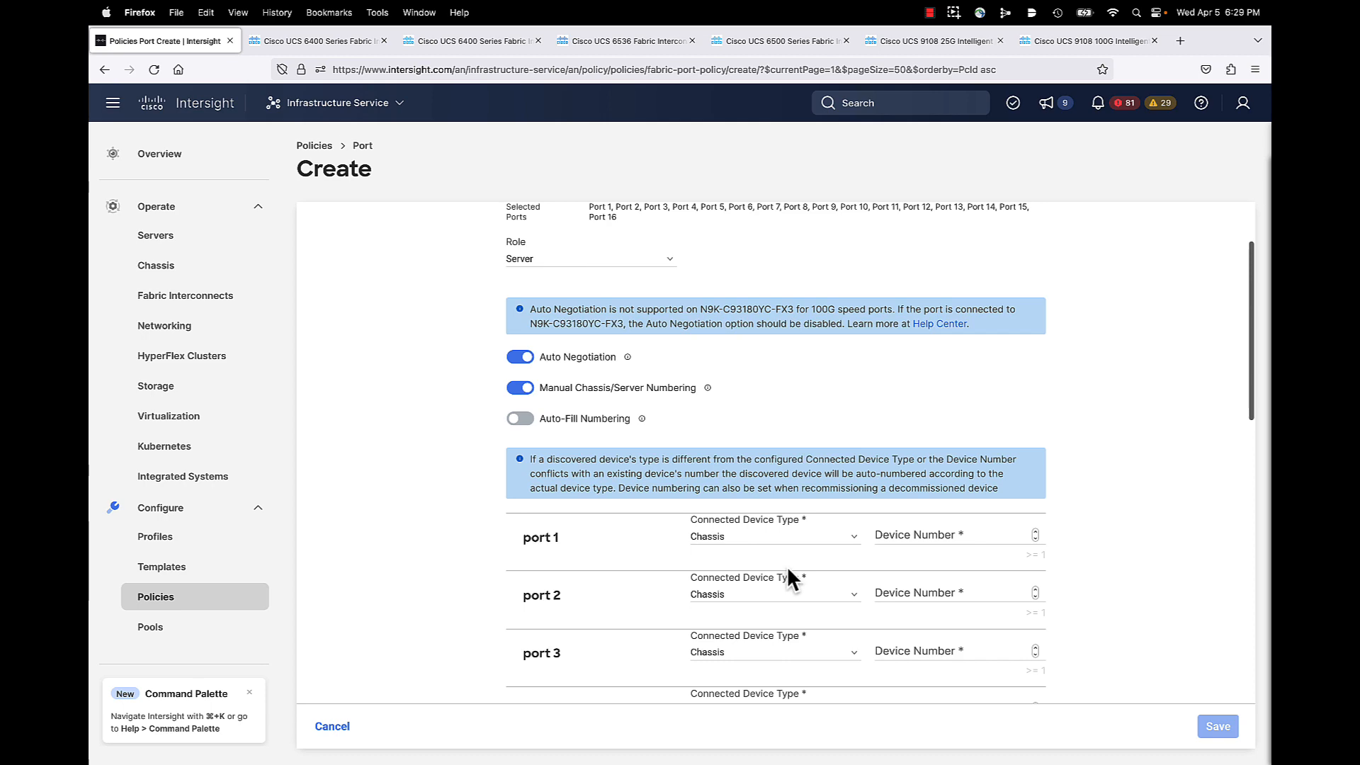
{"action": "scroll", "coordinate": [787, 570], "scroll_direction": "down", "scroll_amount": 2}
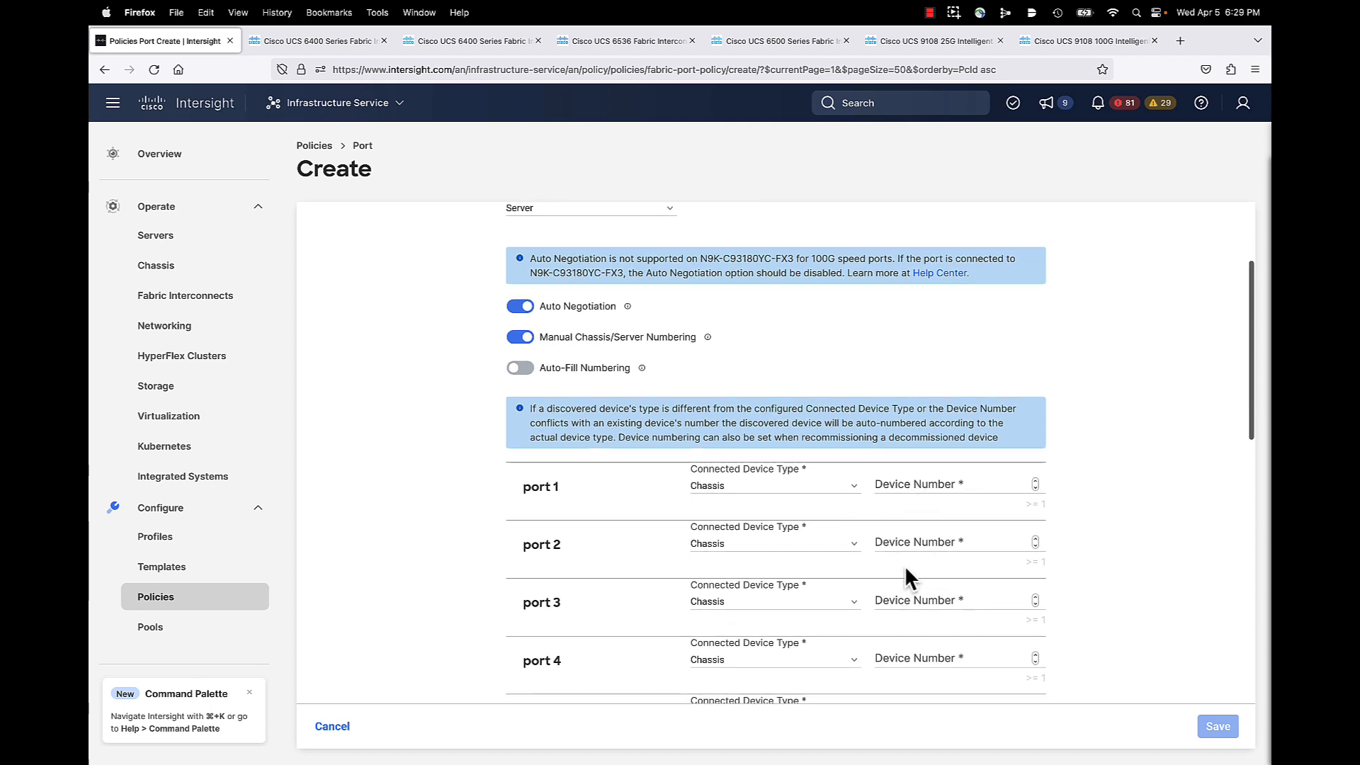
{"action": "scroll", "coordinate": [904, 565], "scroll_direction": "up", "scroll_amount": 1}
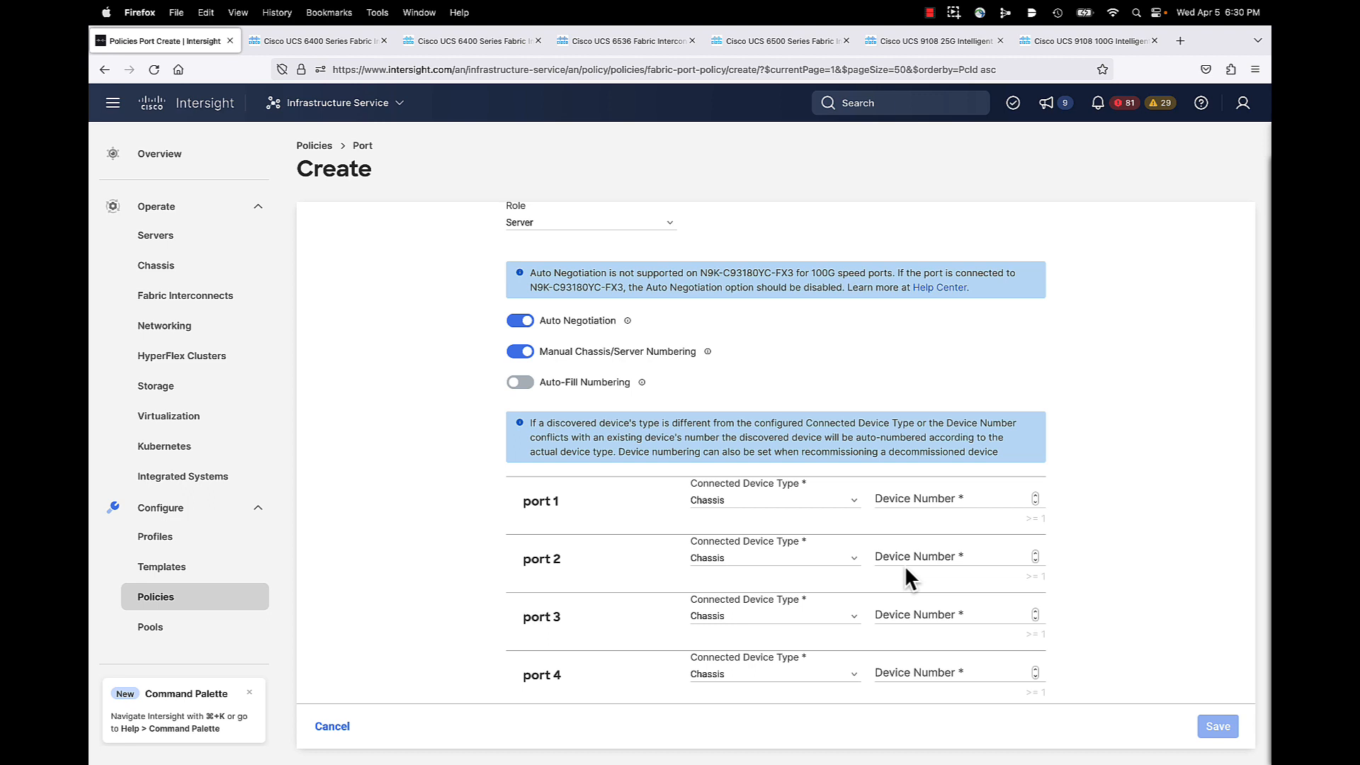
Step: Give server ports 1 through 8 device number 1
{"action": "left_click", "coordinate": [924, 500]}
{"action": "type", "text": "1"}
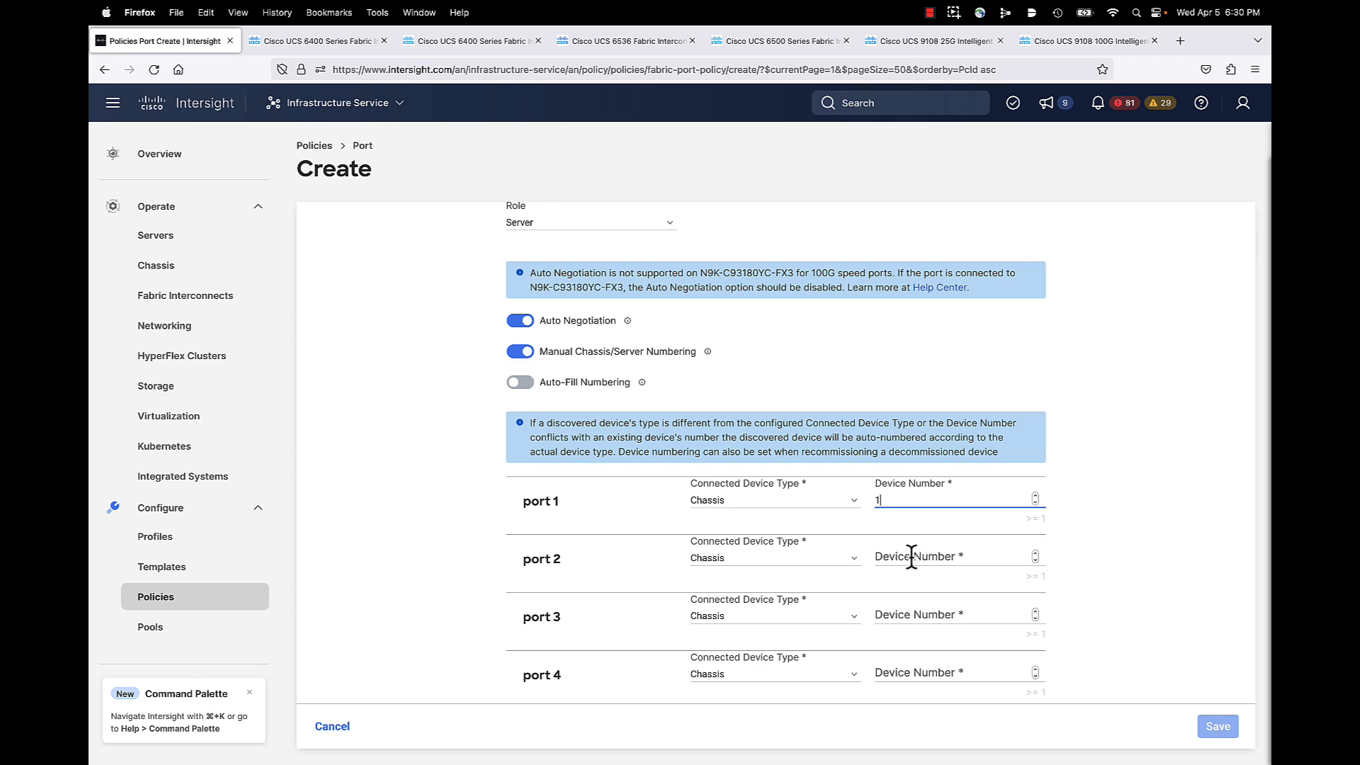
{"action": "left_click", "coordinate": [911, 558]}
{"action": "type", "text": "1"}
{"action": "left_click", "coordinate": [902, 608]}
{"action": "type", "text": "1"}
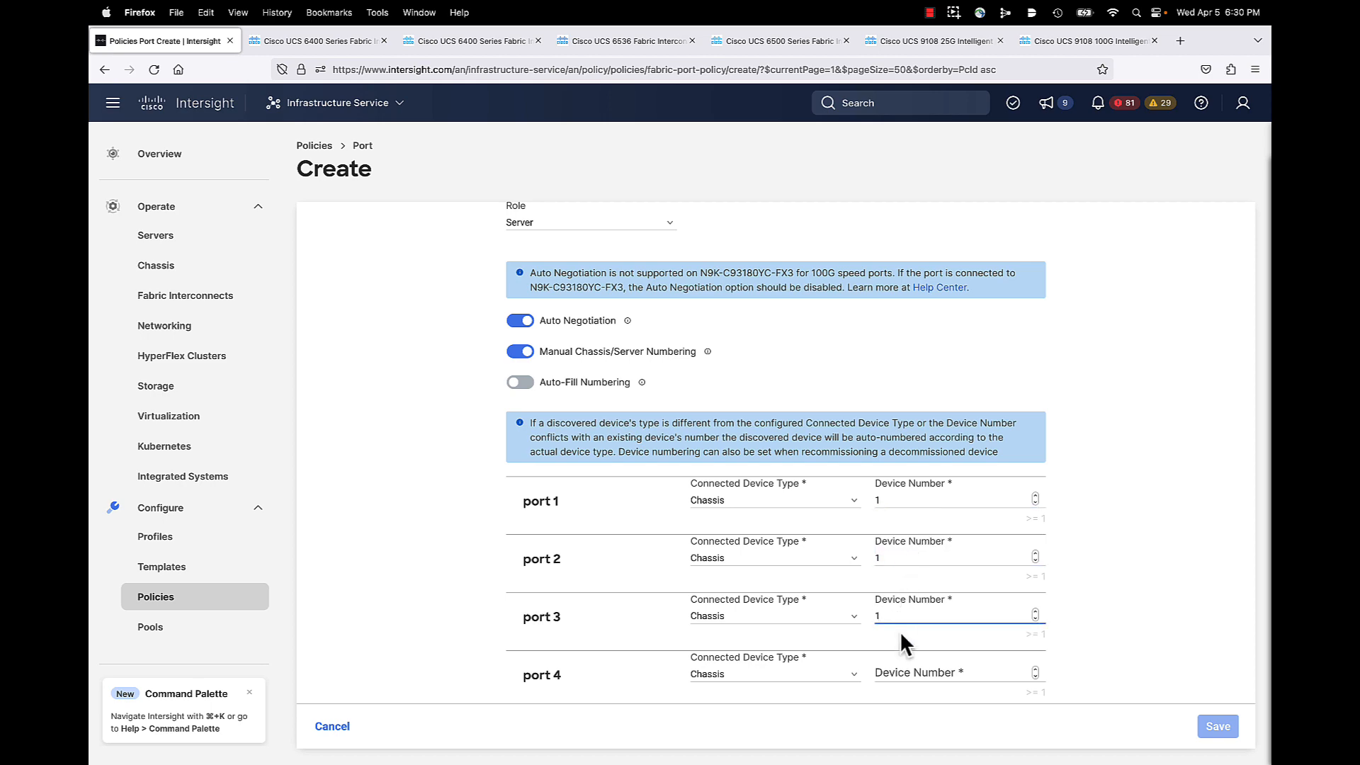
{"action": "scroll", "coordinate": [899, 631], "scroll_direction": "down", "scroll_amount": 3}
{"action": "left_click", "coordinate": [887, 570]}
{"action": "type", "text": "1"}
{"action": "scroll", "coordinate": [889, 559], "scroll_direction": "down", "scroll_amount": 3}
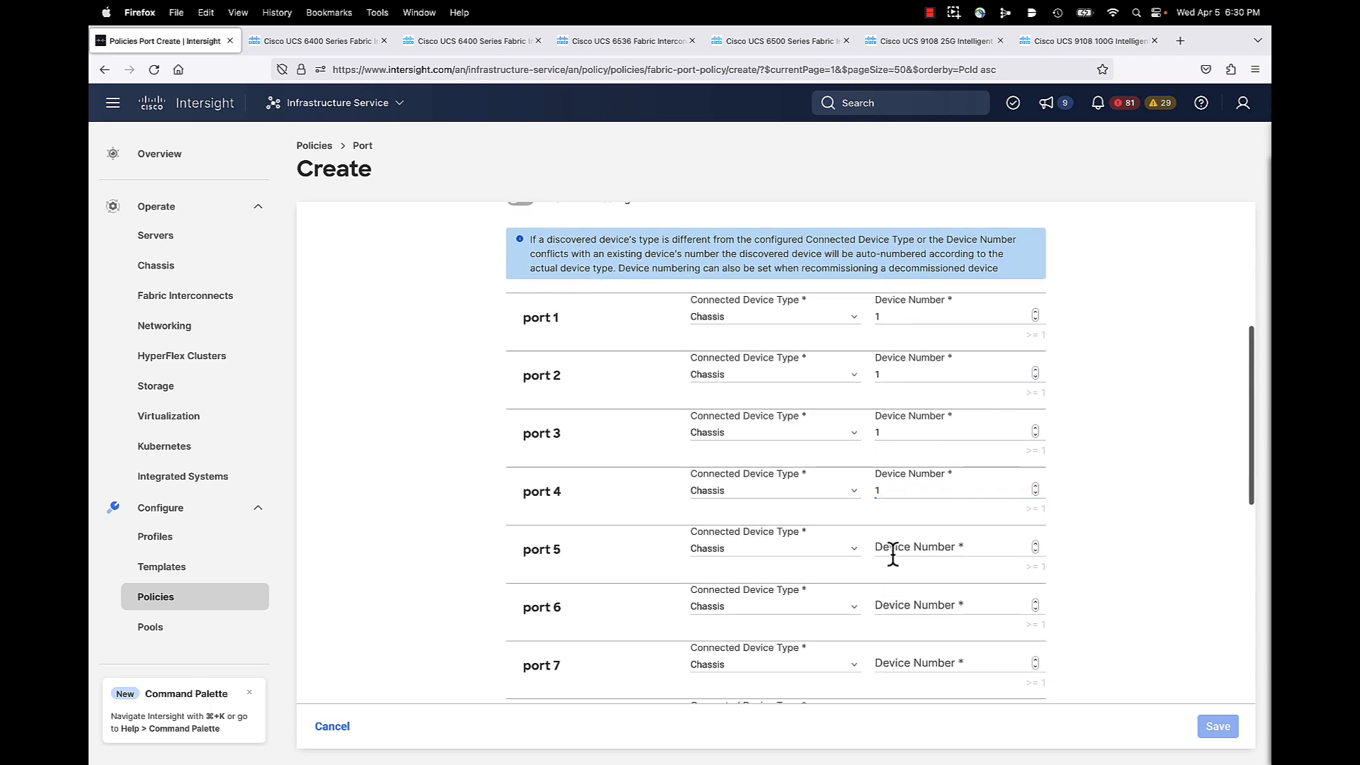
{"action": "left_click", "coordinate": [889, 551]}
{"action": "type", "text": "1"}
{"action": "left_click", "coordinate": [895, 599]}
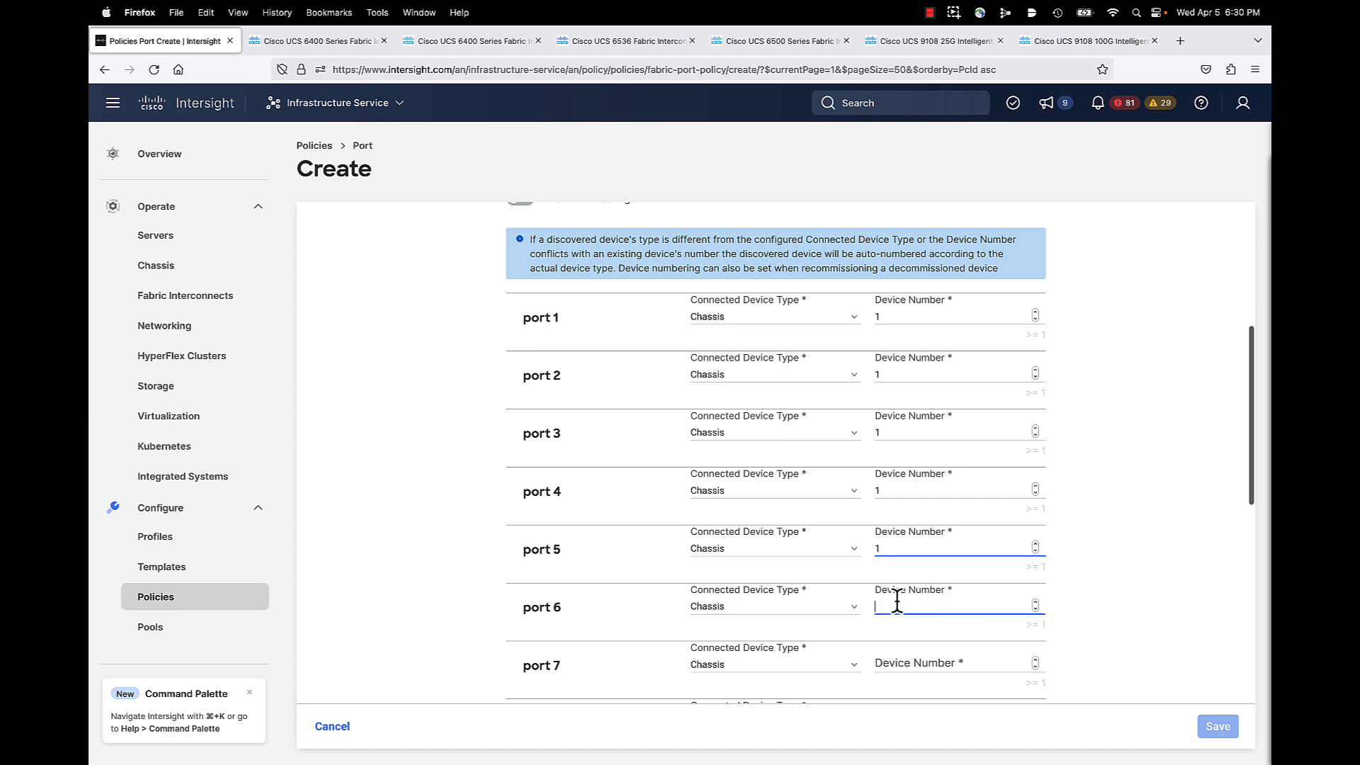
{"action": "type", "text": "1"}
{"action": "scroll", "coordinate": [898, 559], "scroll_direction": "down", "scroll_amount": 4}
{"action": "left_click", "coordinate": [895, 510]}
{"action": "type", "text": "1"}
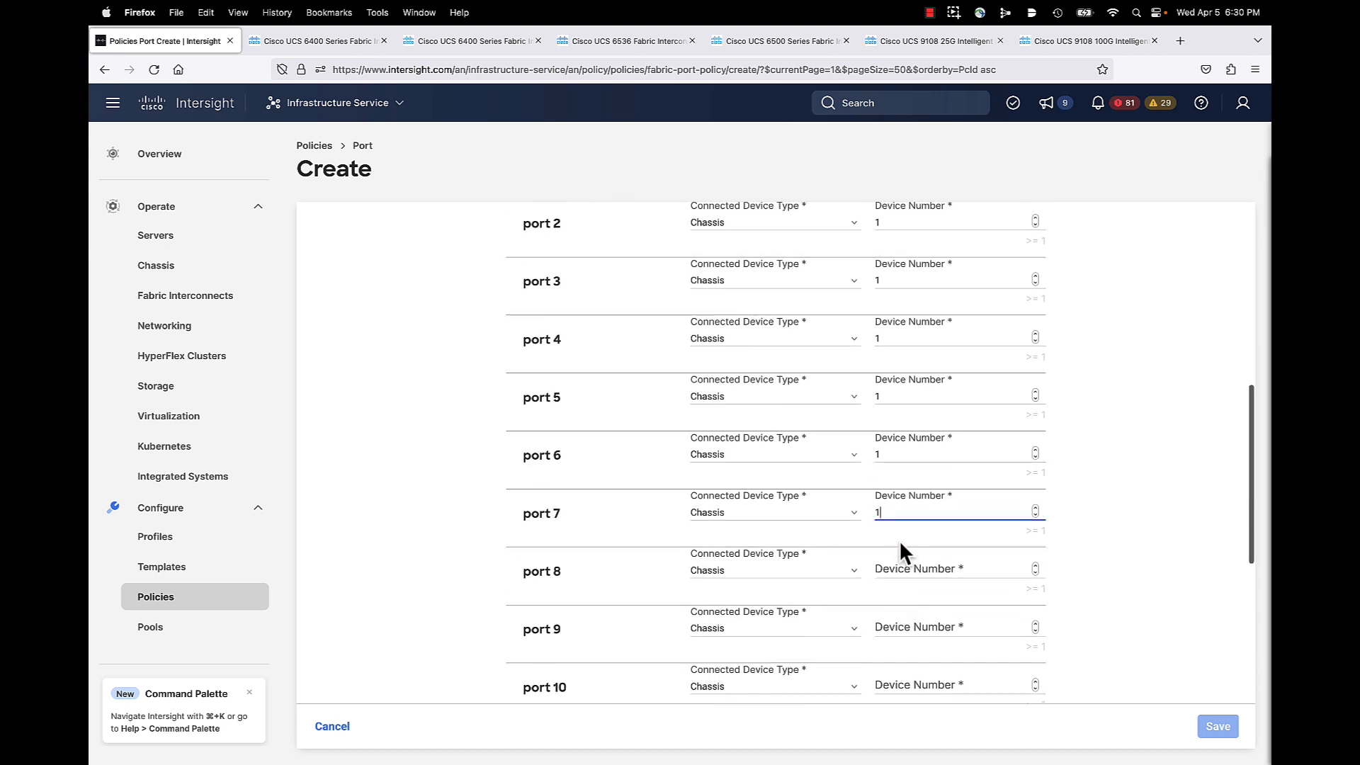
{"action": "left_click", "coordinate": [897, 568]}
{"action": "type", "text": "1"}
Step: Give server ports 9 through 16 device number 2
{"action": "scroll", "coordinate": [897, 575], "scroll_direction": "down", "scroll_amount": 3}
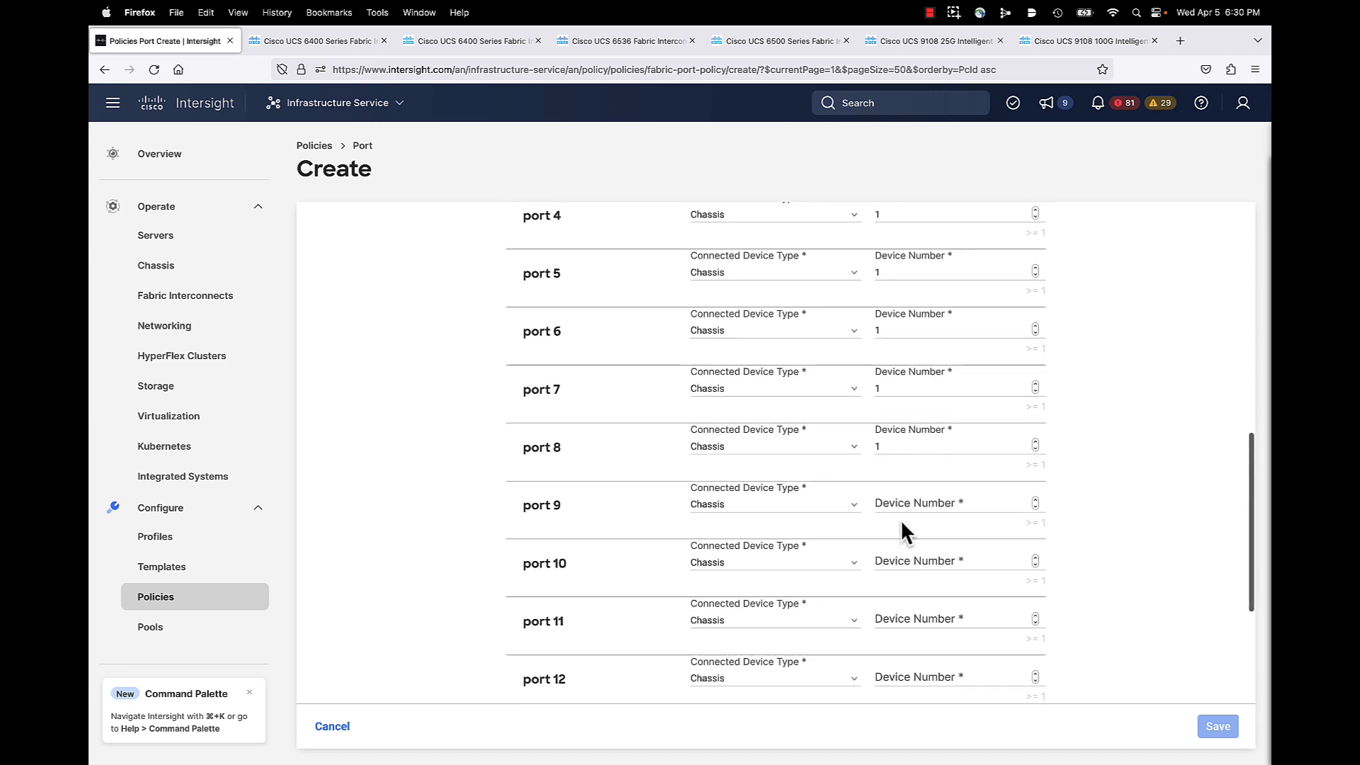
{"action": "left_click", "coordinate": [898, 509]}
{"action": "type", "text": "2"}
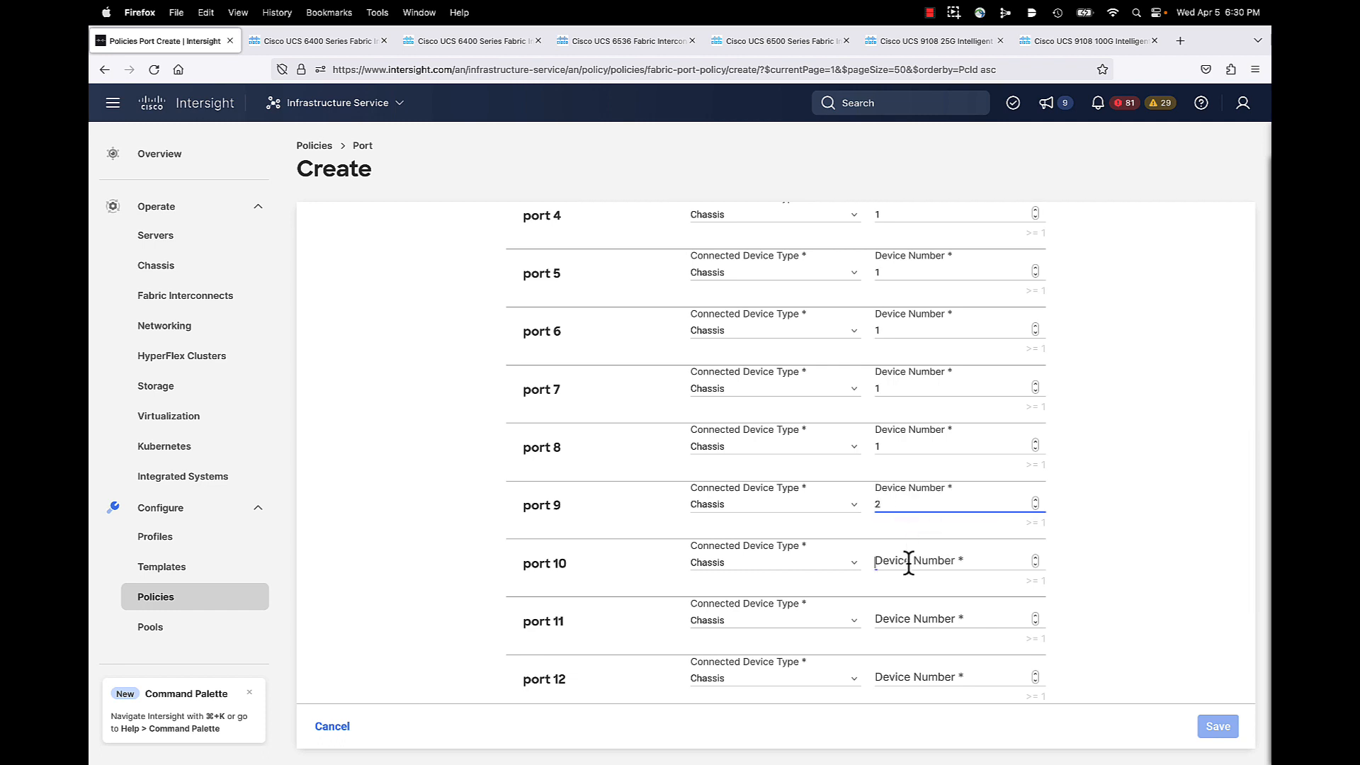
{"action": "left_click", "coordinate": [908, 565]}
{"action": "type", "text": "2"}
{"action": "left_click", "coordinate": [904, 618]}
{"action": "type", "text": "2"}
{"action": "scroll", "coordinate": [904, 607], "scroll_direction": "down", "scroll_amount": 2}
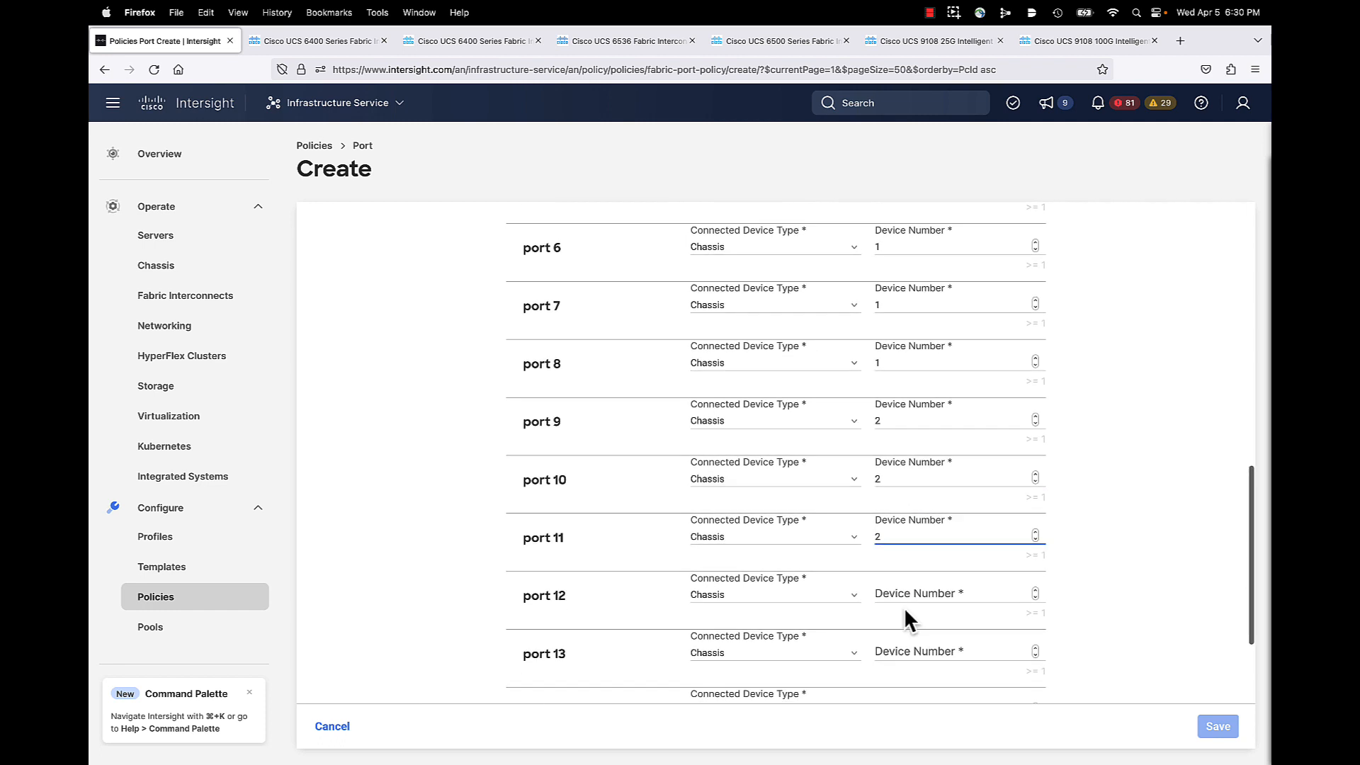
{"action": "left_click", "coordinate": [905, 598]}
{"action": "left_click", "coordinate": [903, 598]}
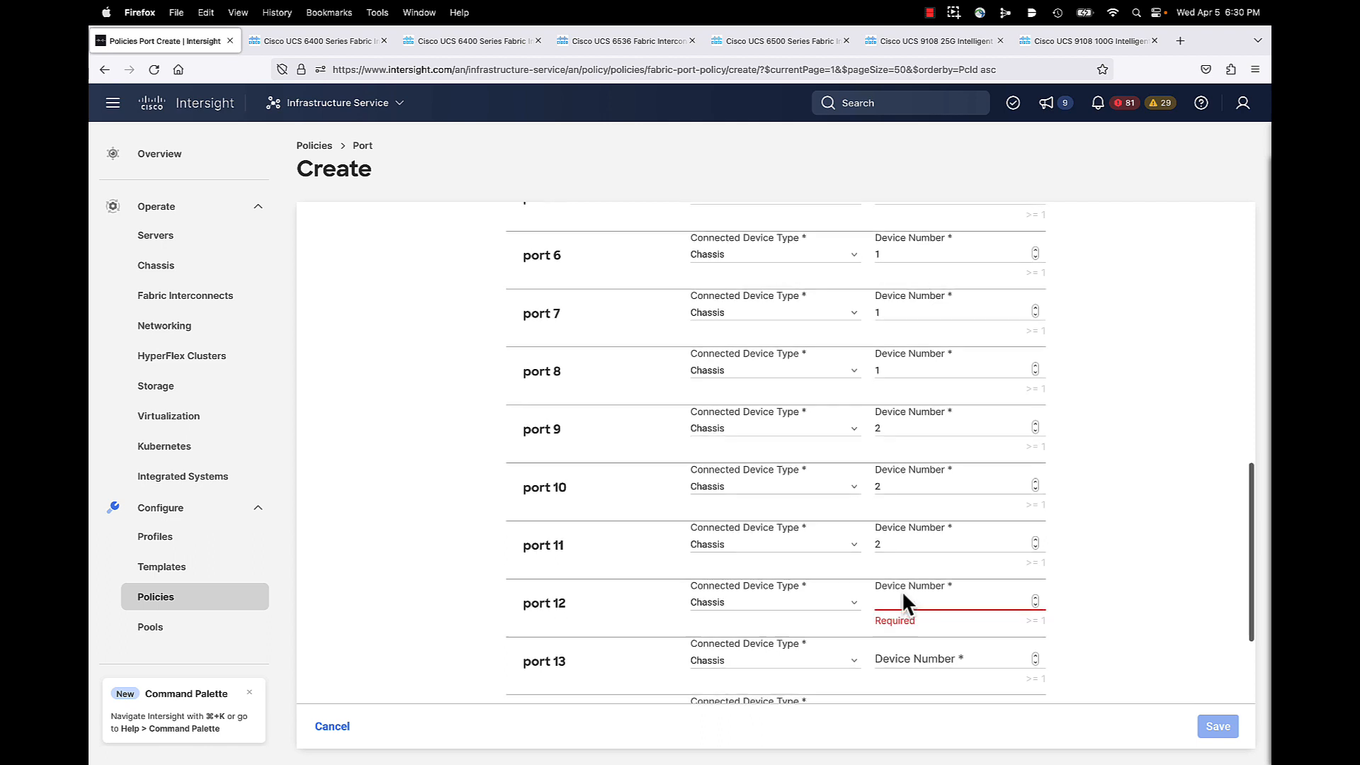
{"action": "scroll", "coordinate": [904, 598], "scroll_direction": "down", "scroll_amount": 1}
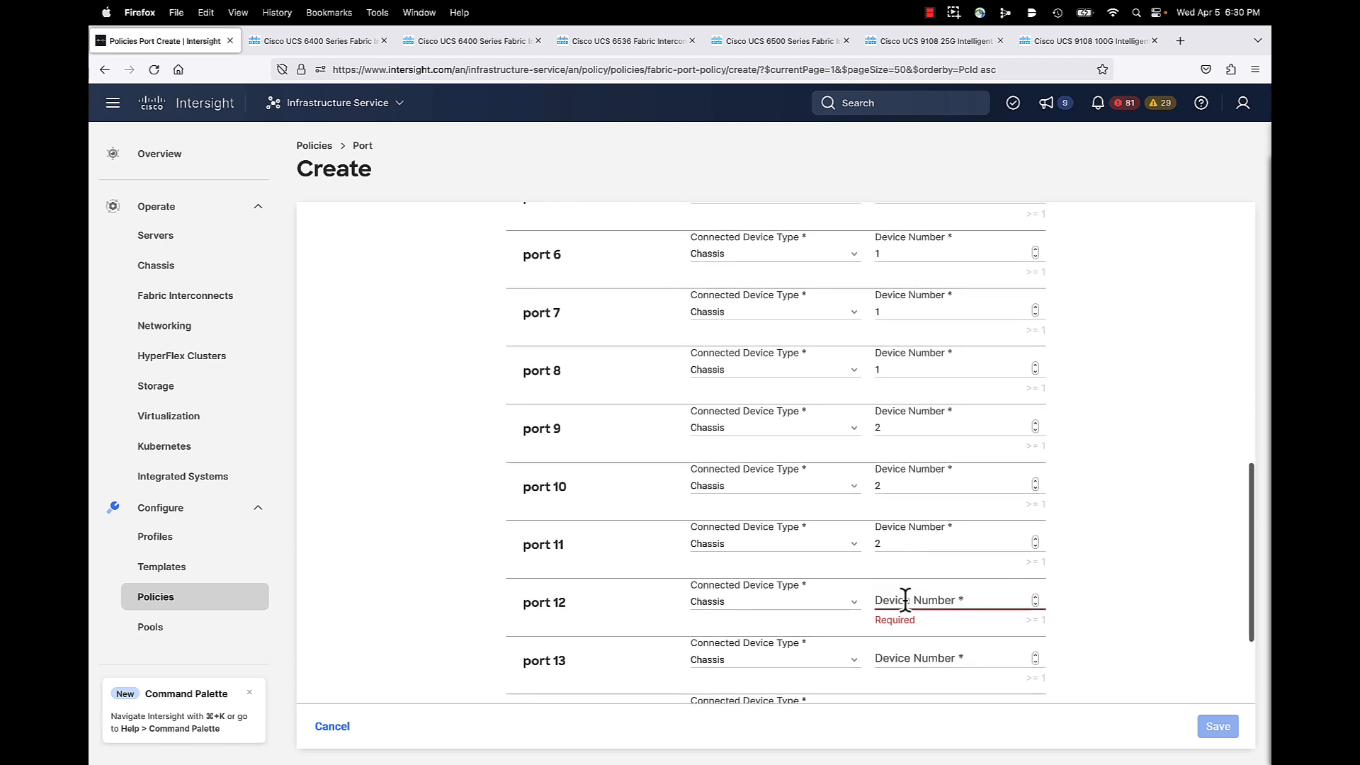
{"action": "left_click", "coordinate": [967, 599]}
{"action": "type", "text": "2"}
{"action": "scroll", "coordinate": [954, 616], "scroll_direction": "down", "scroll_amount": 2}
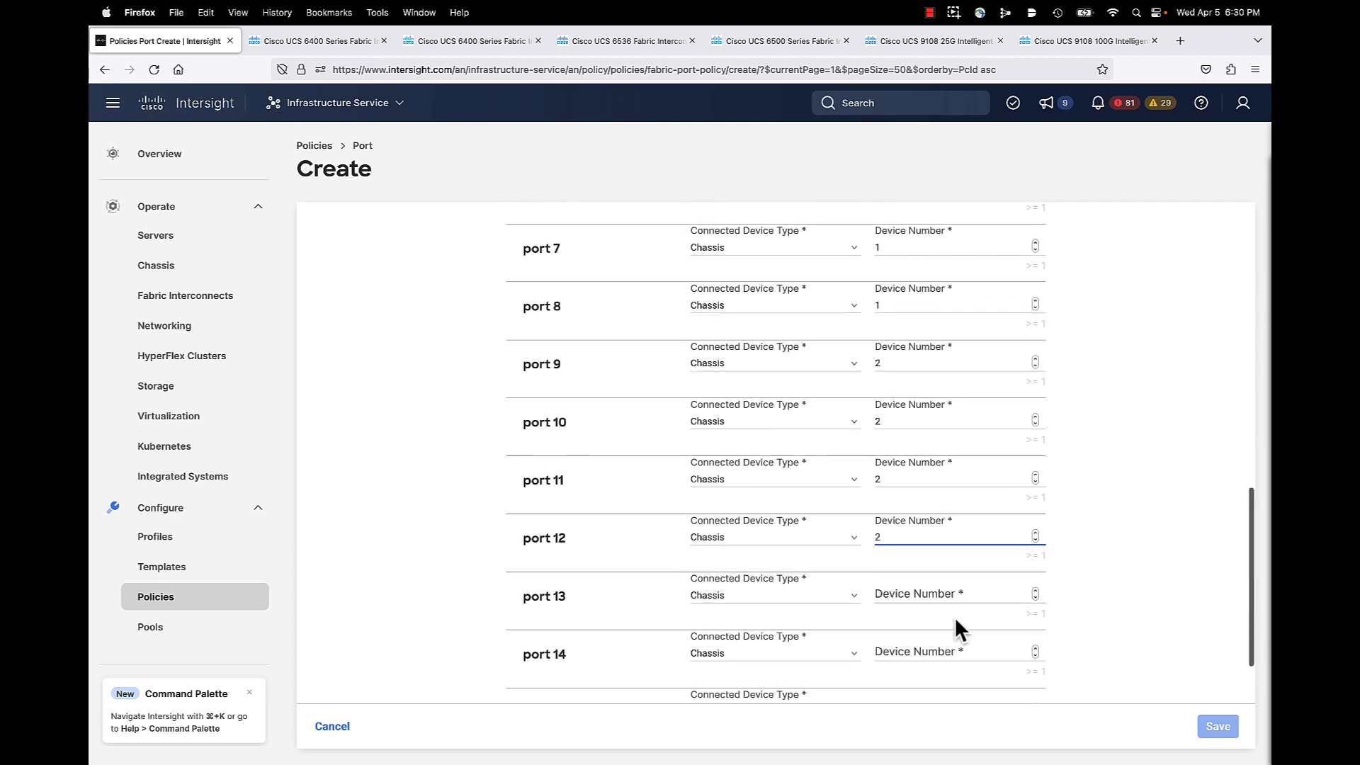
{"action": "left_click", "coordinate": [914, 580]}
{"action": "type", "text": "2"}
{"action": "scroll", "coordinate": [916, 602], "scroll_direction": "down", "scroll_amount": 2}
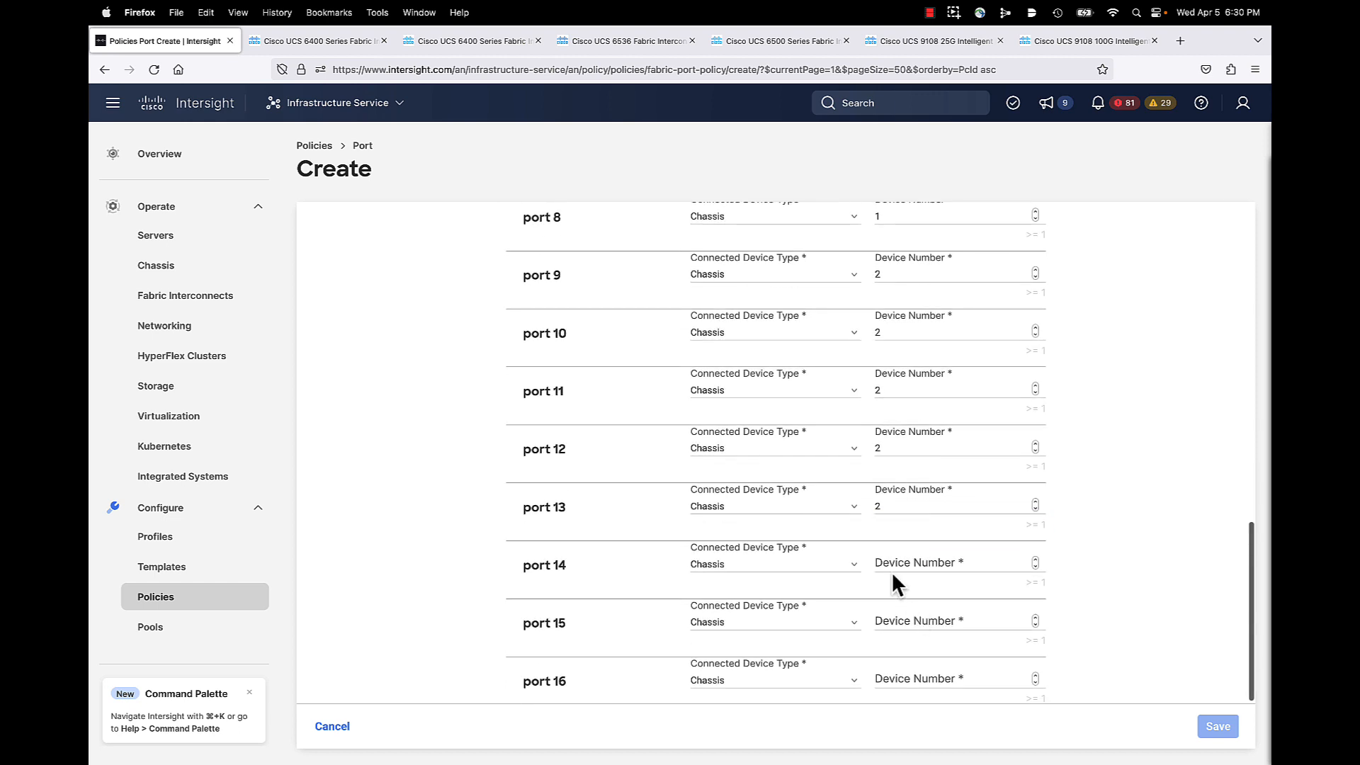
{"action": "left_click", "coordinate": [894, 561]}
{"action": "type", "text": "2"}
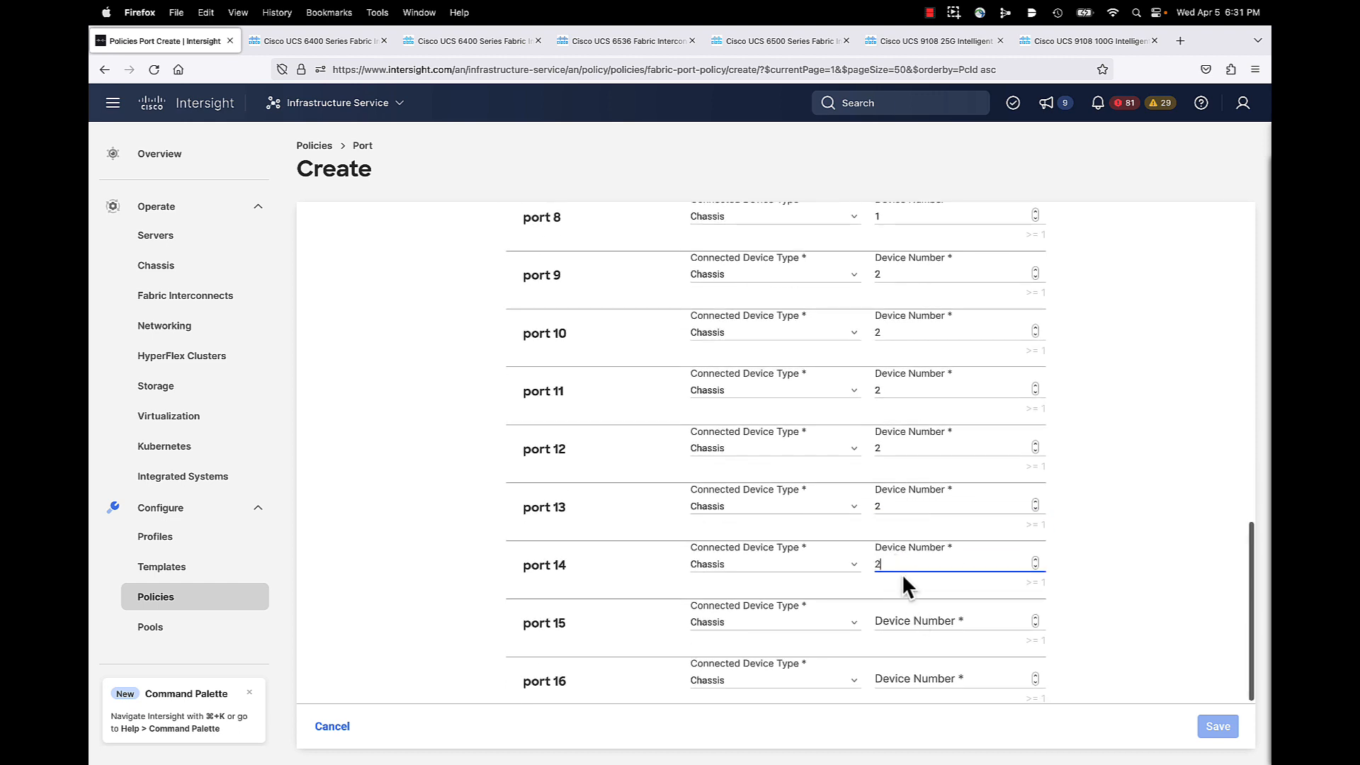
{"action": "left_click", "coordinate": [897, 619]}
{"action": "type", "text": "2"}
{"action": "scroll", "coordinate": [899, 616], "scroll_direction": "down", "scroll_amount": 1}
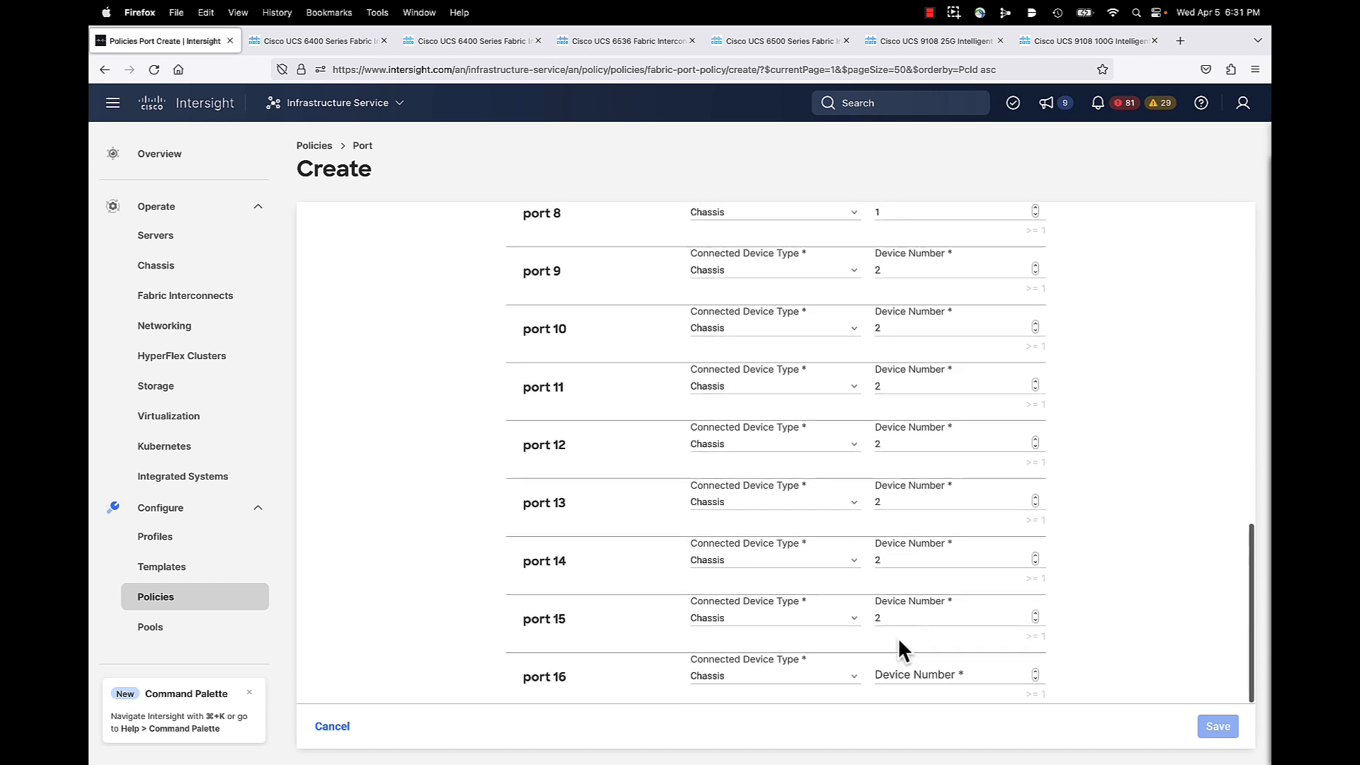
{"action": "left_click", "coordinate": [888, 674]}
{"action": "type", "text": "2"}
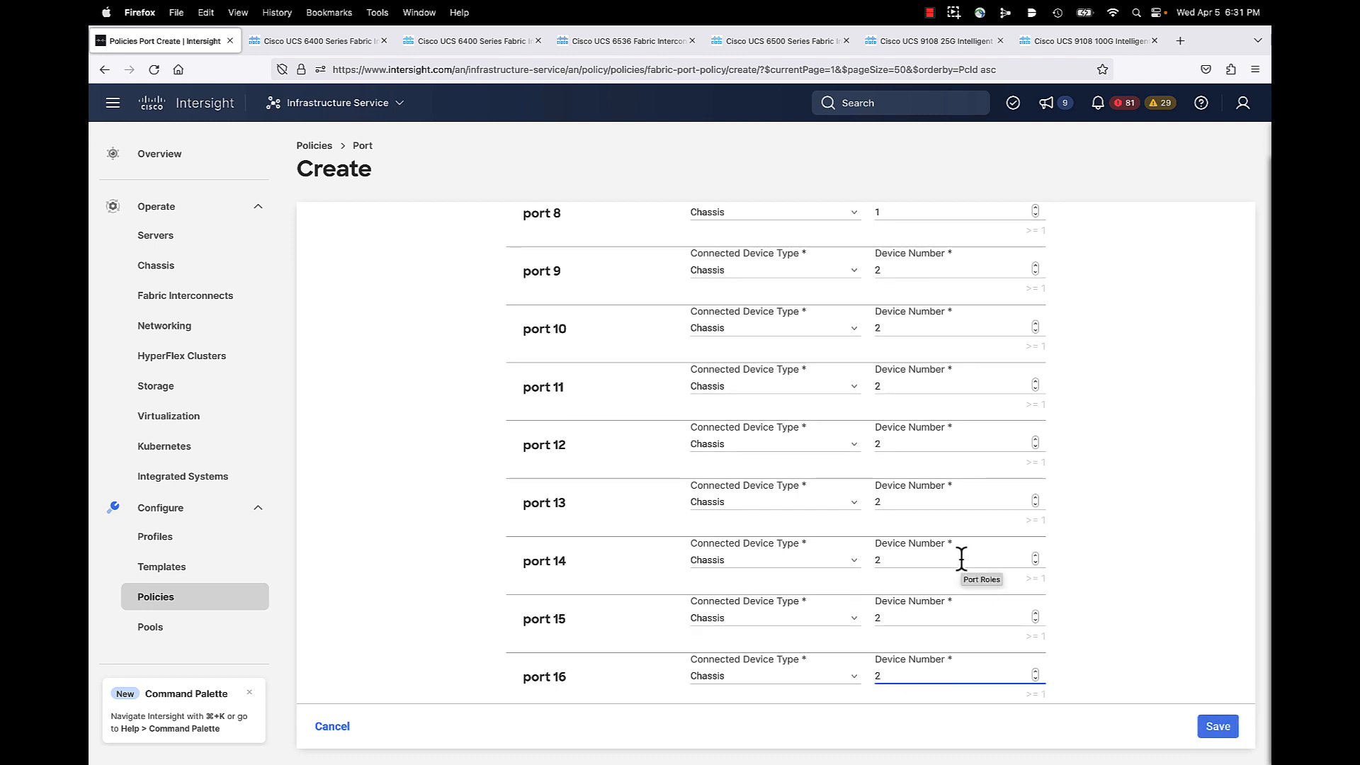
{"action": "scroll", "coordinate": [876, 507], "scroll_direction": "up", "scroll_amount": 10}
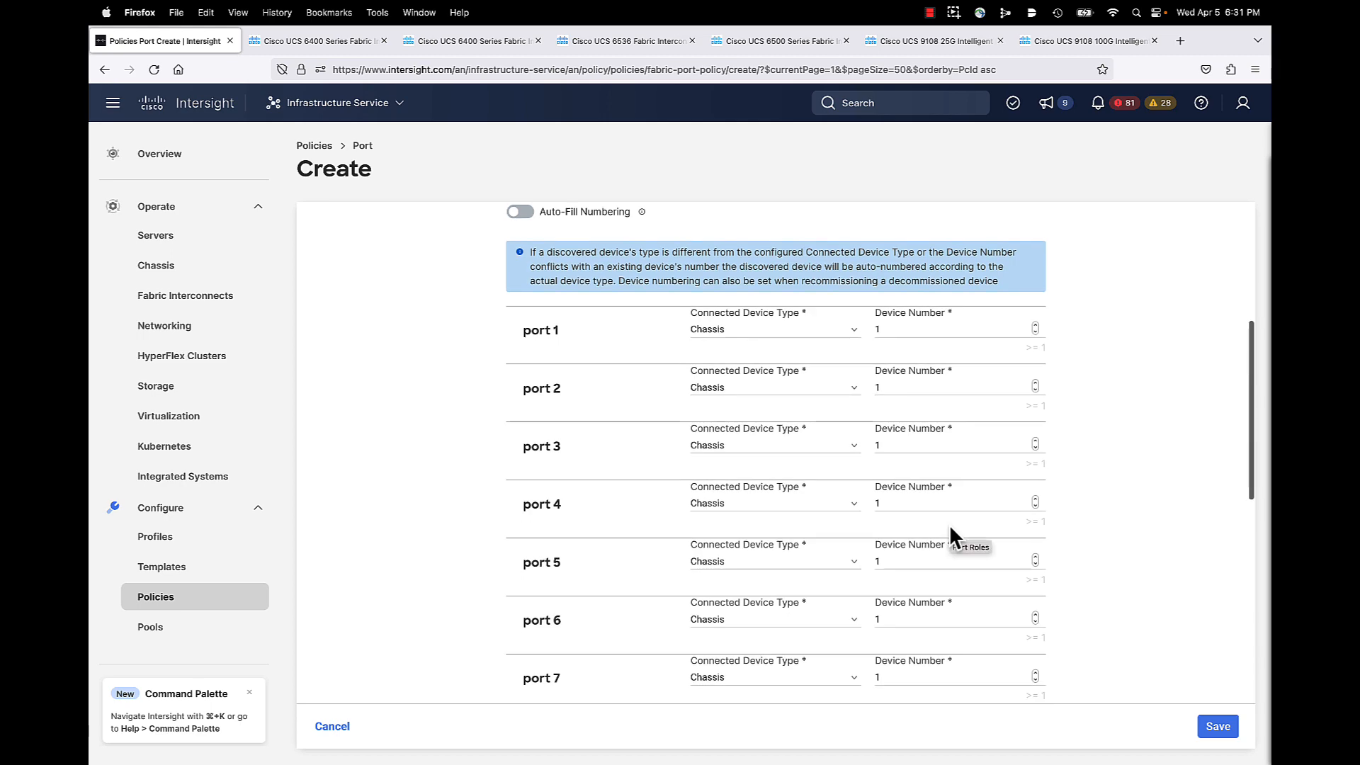
{"action": "scroll", "coordinate": [949, 531], "scroll_direction": "down", "scroll_amount": 1}
{"action": "scroll", "coordinate": [925, 578], "scroll_direction": "down", "scroll_amount": 10}
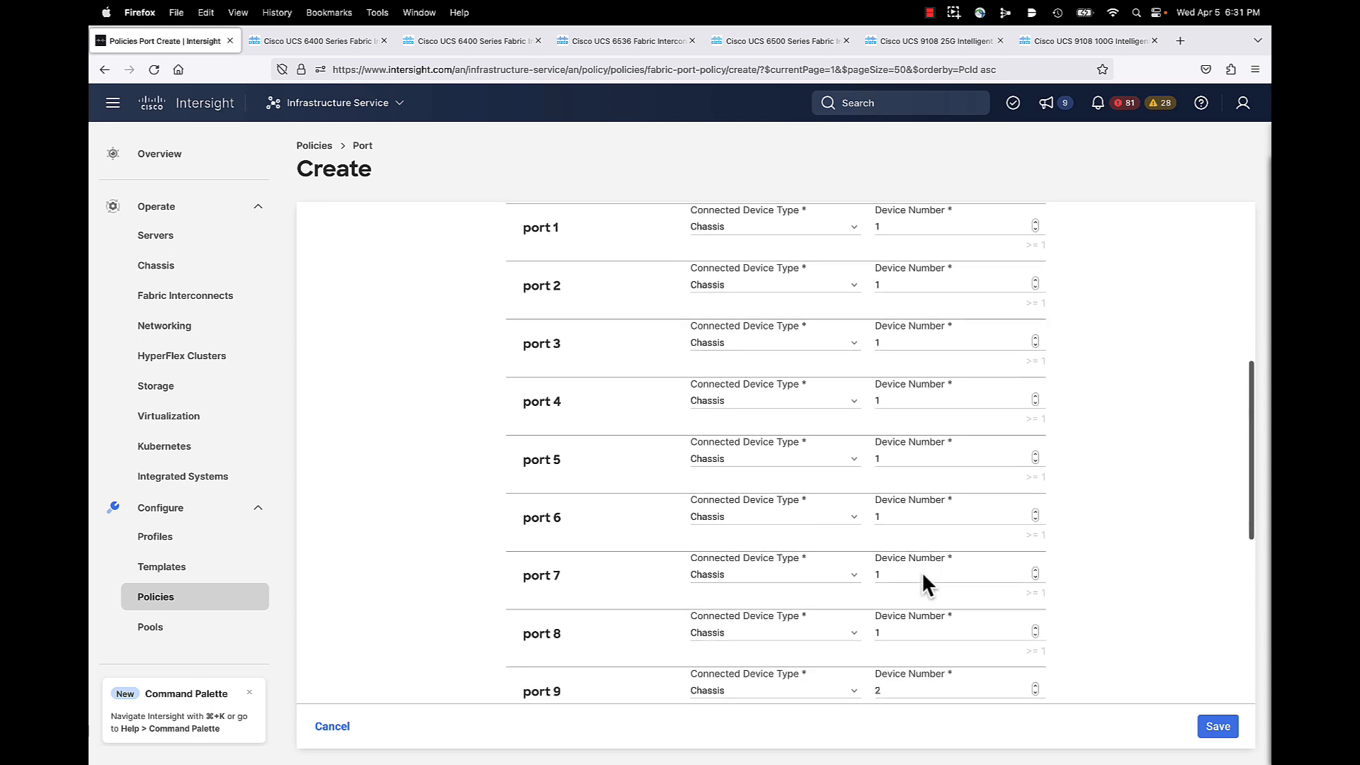
{"action": "scroll", "coordinate": [921, 571], "scroll_direction": "down", "scroll_amount": 1}
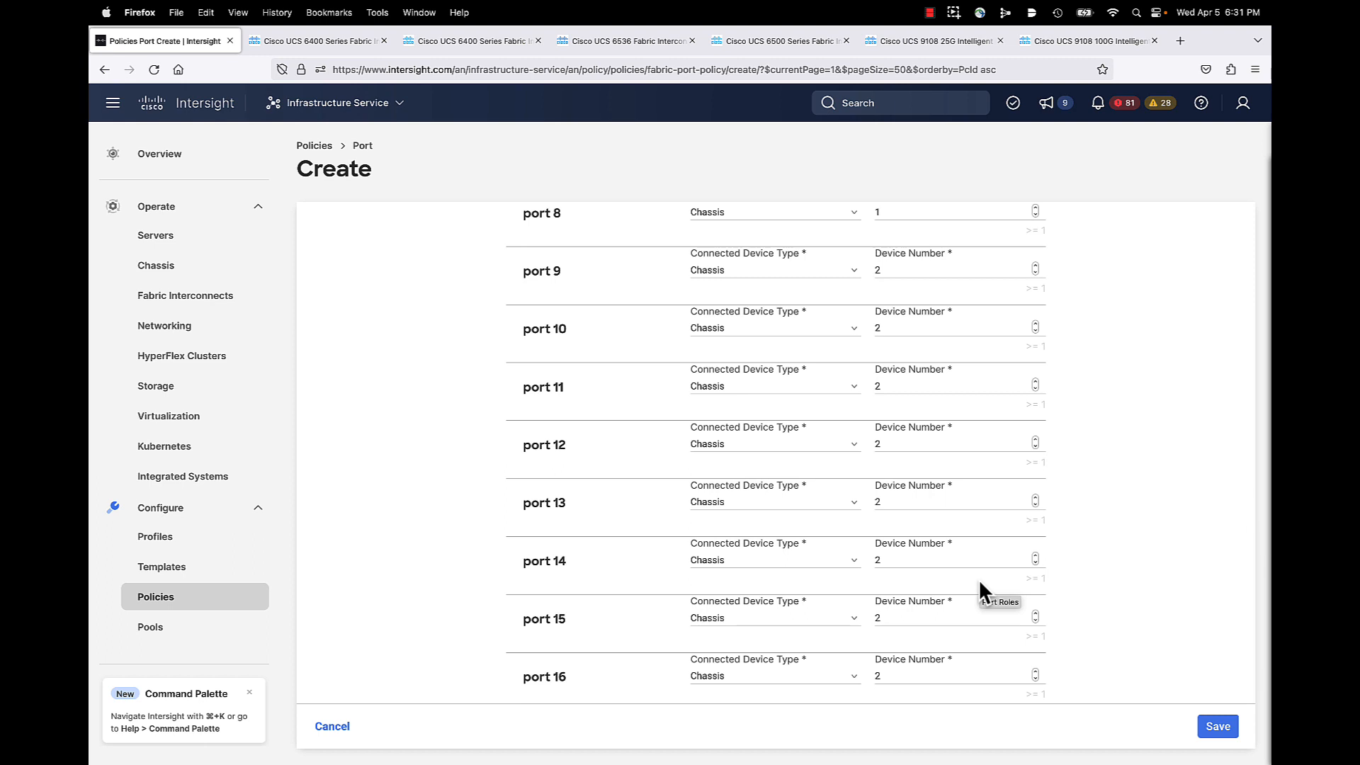
Step: Save through the Port Roles page to create port policy B26-6536-100-A
{"action": "left_click", "coordinate": [1215, 727]}
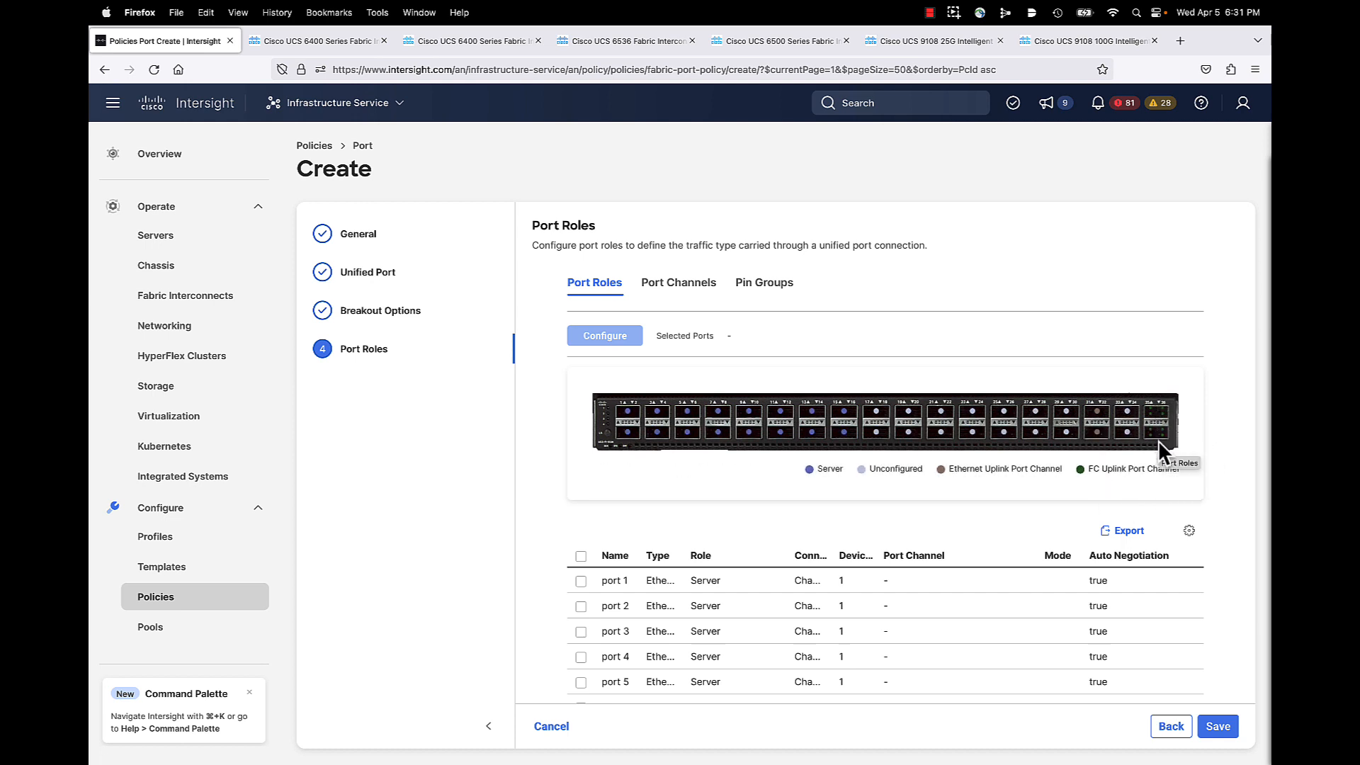
{"action": "scroll", "coordinate": [1133, 567], "scroll_direction": "down", "scroll_amount": 1}
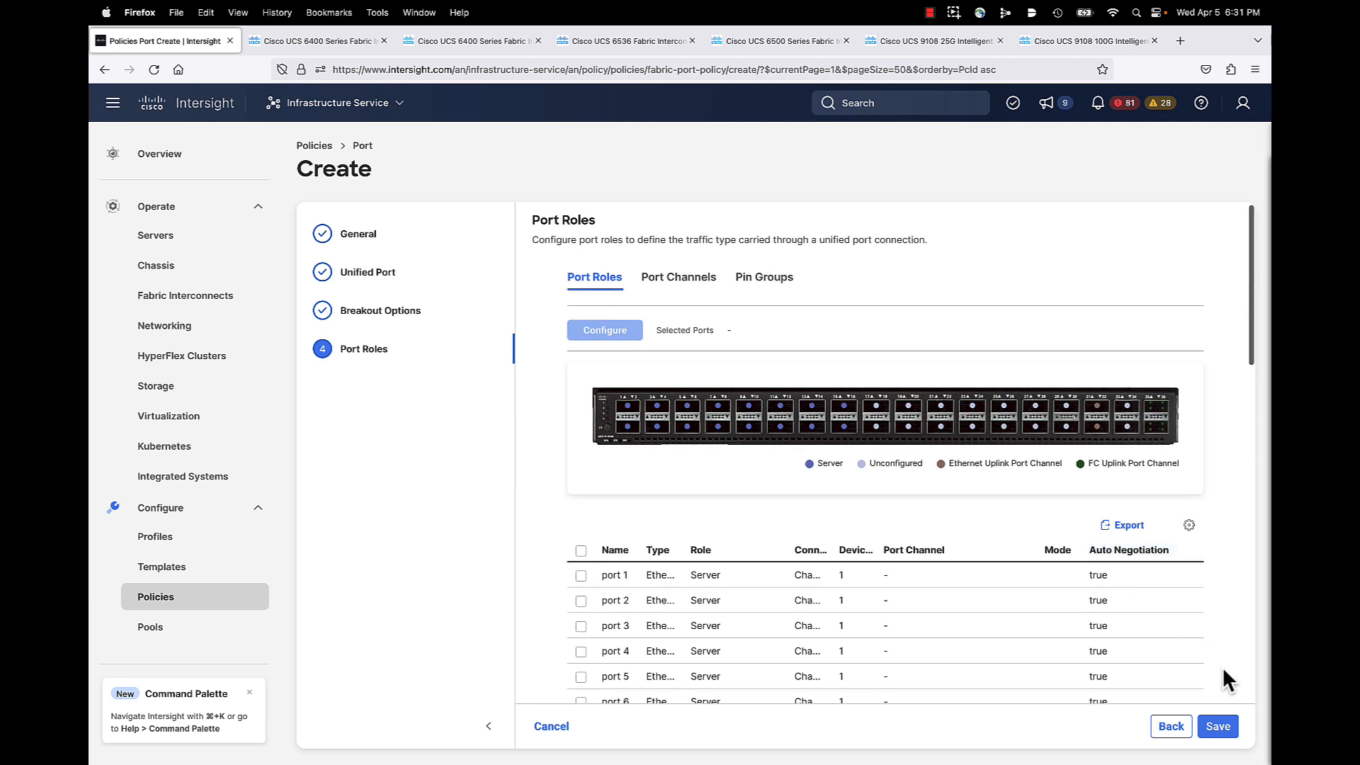
{"action": "left_click", "coordinate": [1228, 728]}
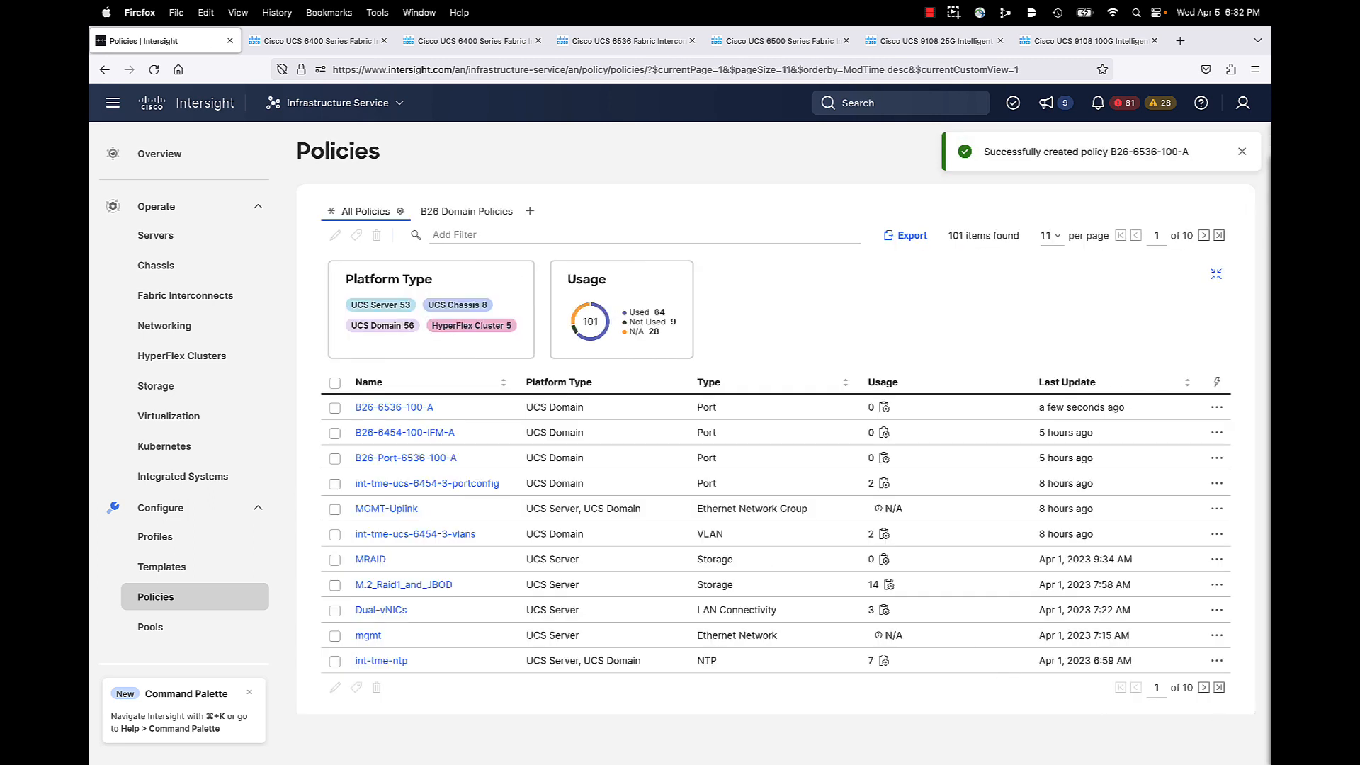
Step: Open policy B26-6536-100-A in the Edit wizard and advance past unified ports to Port Roles
{"action": "left_click", "coordinate": [335, 408]}
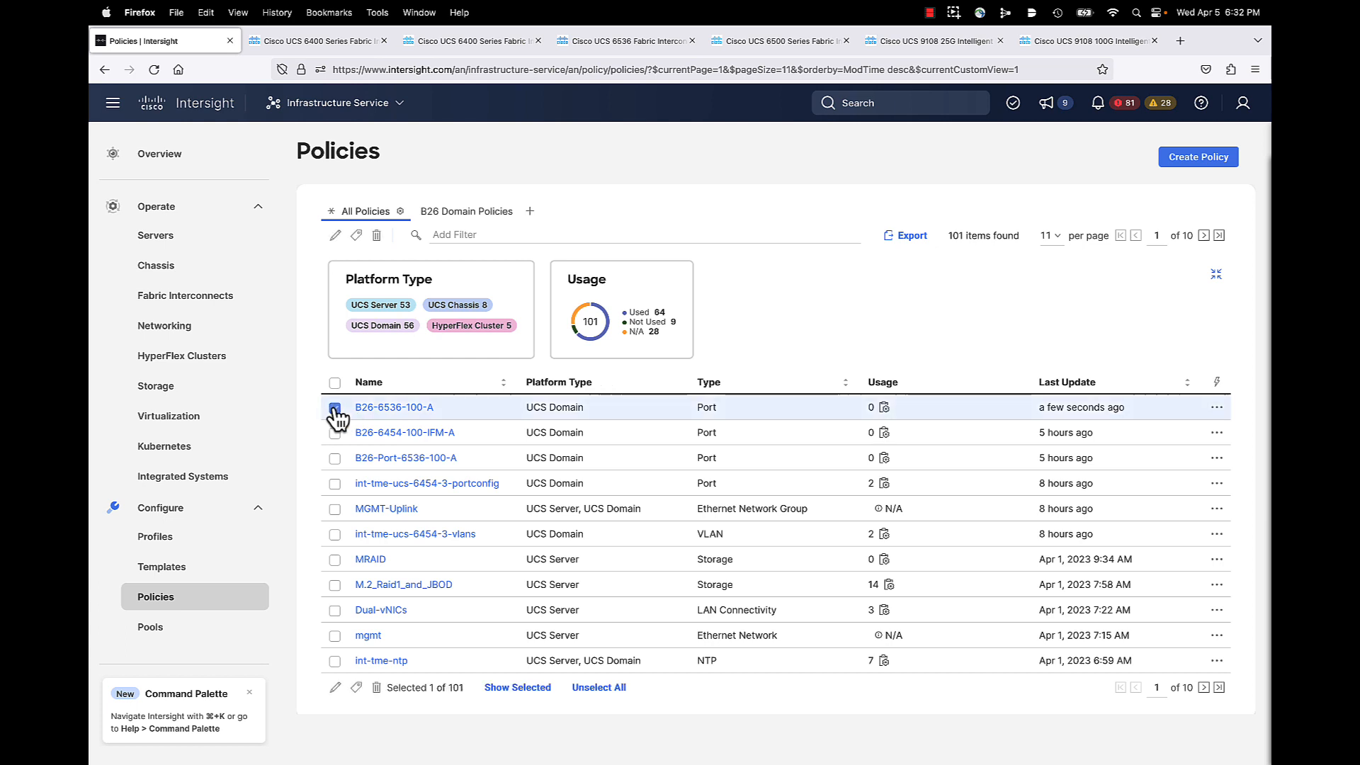
{"action": "left_click", "coordinate": [334, 236]}
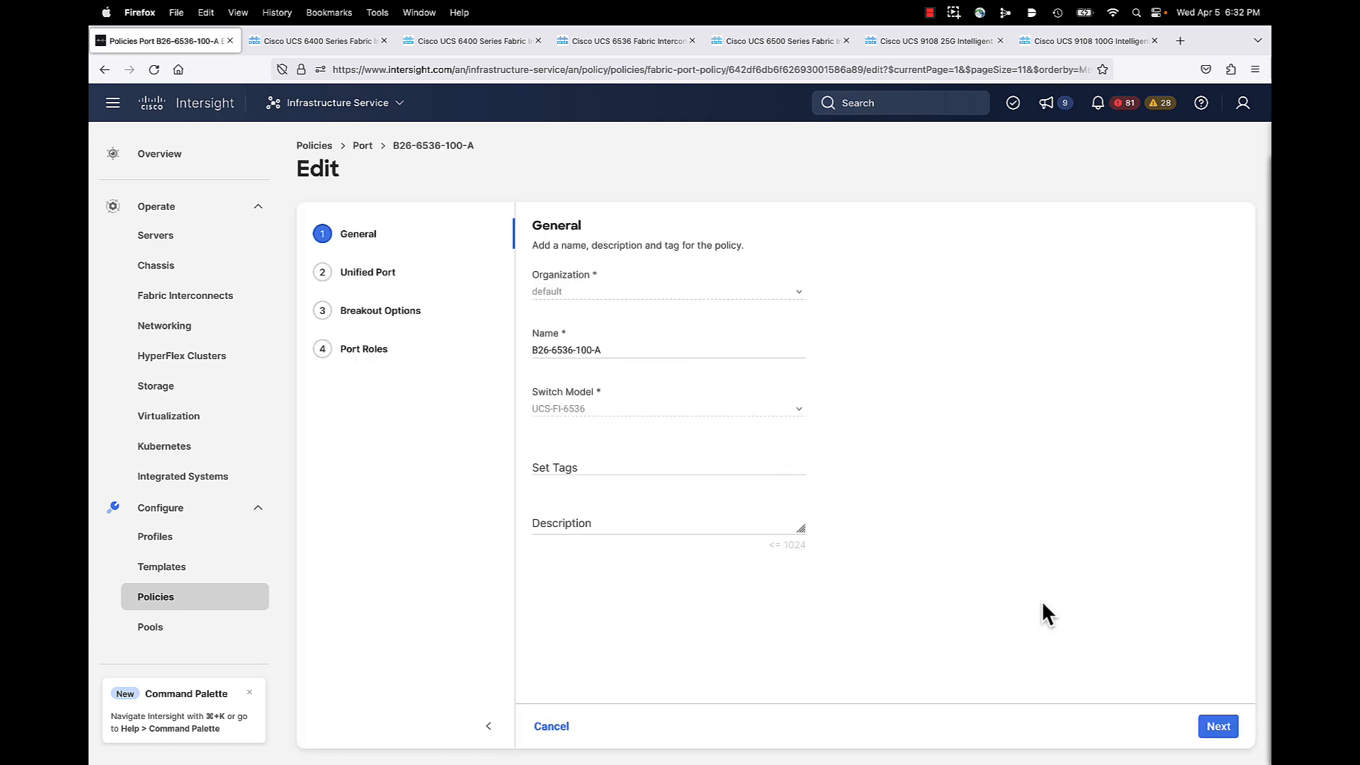
{"action": "left_click", "coordinate": [1218, 727]}
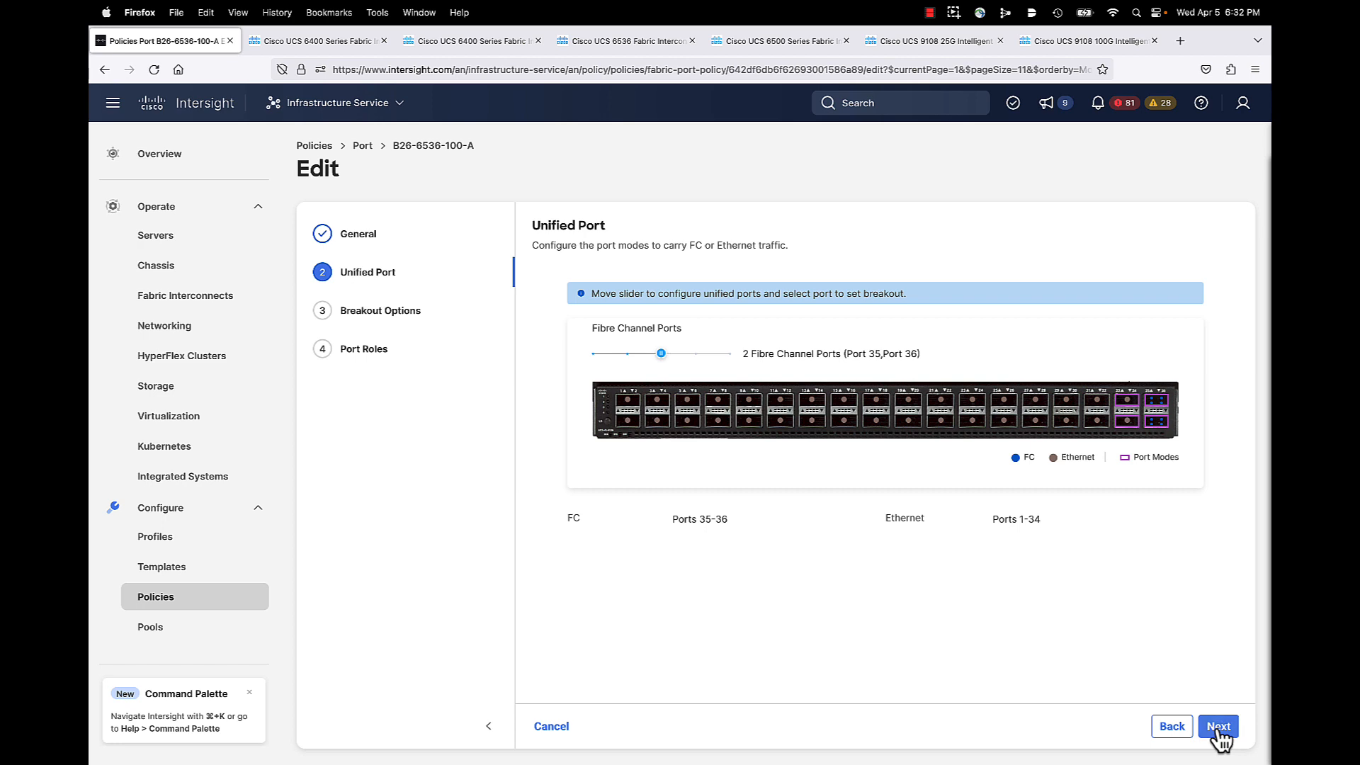
{"action": "left_click", "coordinate": [1219, 730]}
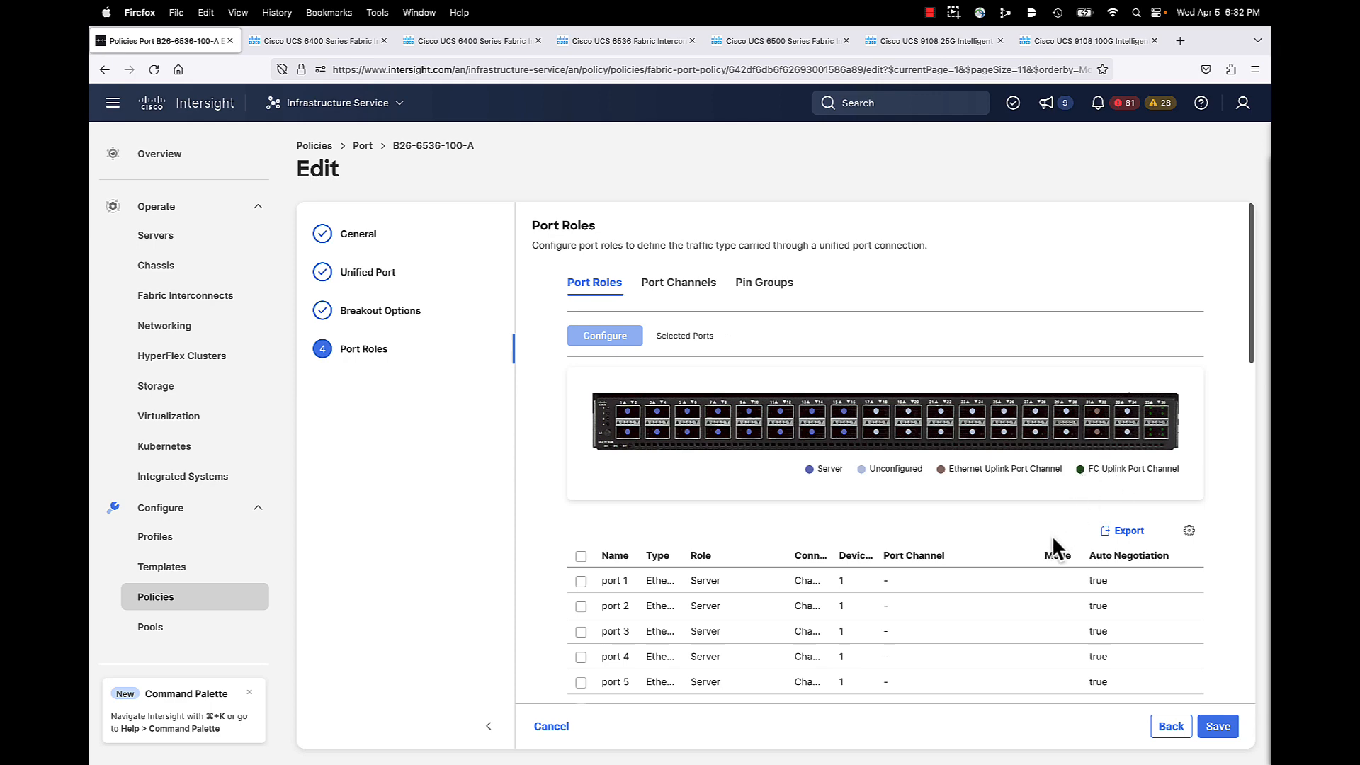
Step: Scroll through B26-6536-100-A's port roles, then switch to the 6400 spec sheet PDF
{"action": "scroll", "coordinate": [1047, 562], "scroll_direction": "down", "scroll_amount": 10}
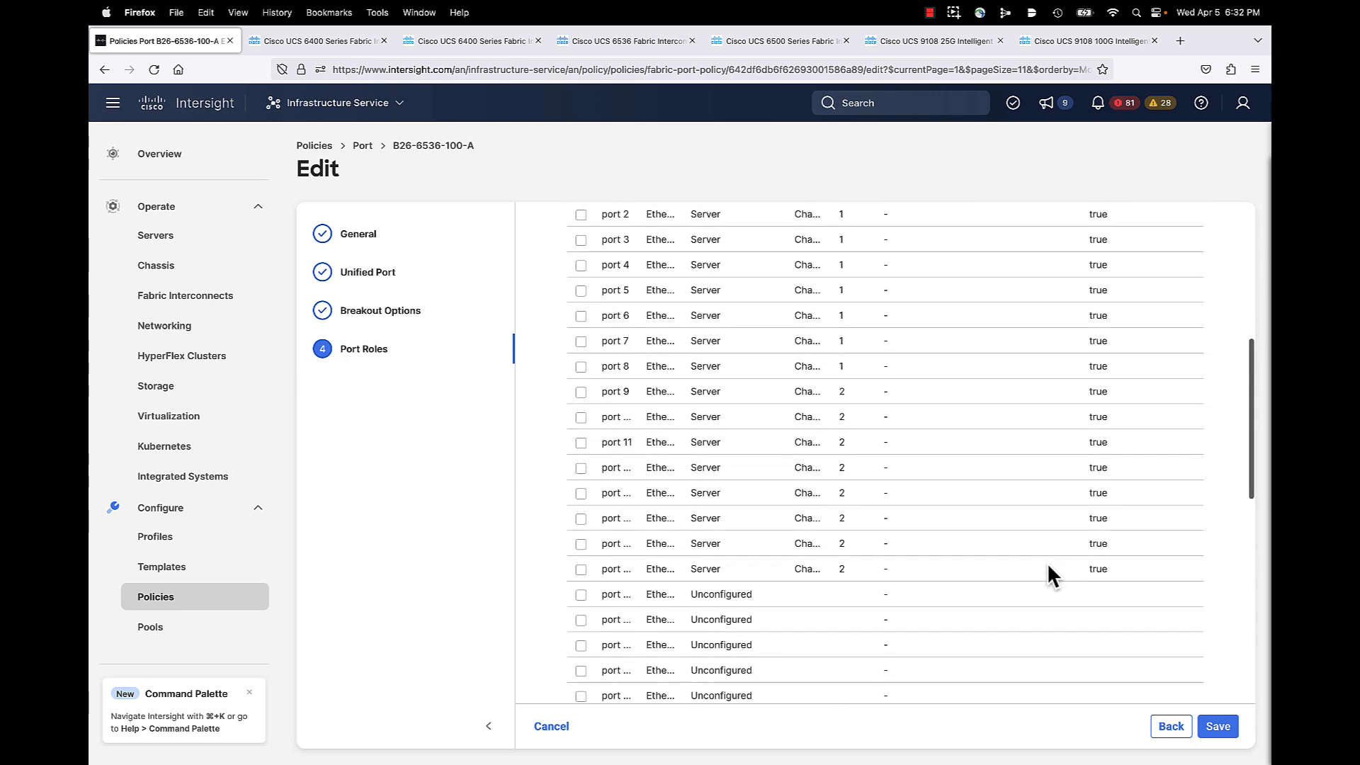
{"action": "scroll", "coordinate": [1047, 562], "scroll_direction": "down", "scroll_amount": 12}
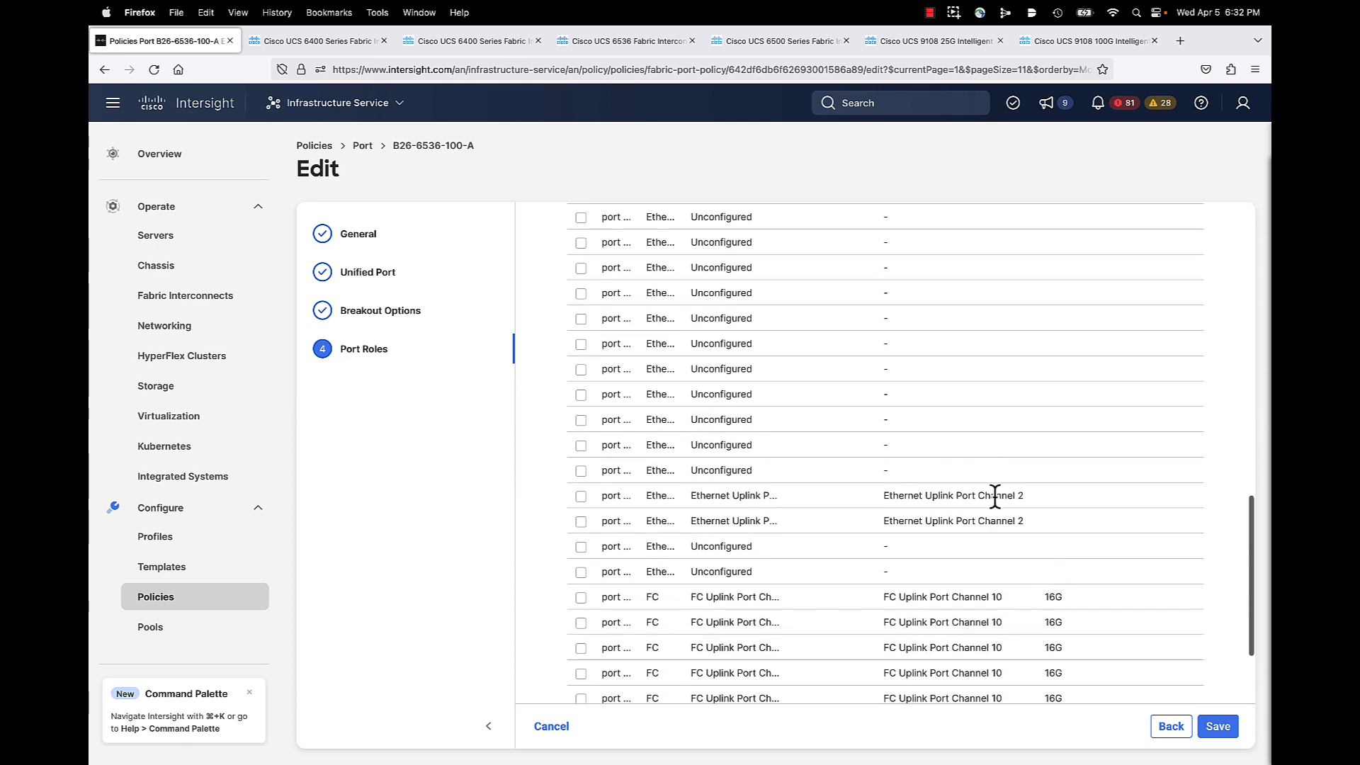
{"action": "scroll", "coordinate": [1047, 528], "scroll_direction": "down", "scroll_amount": 3}
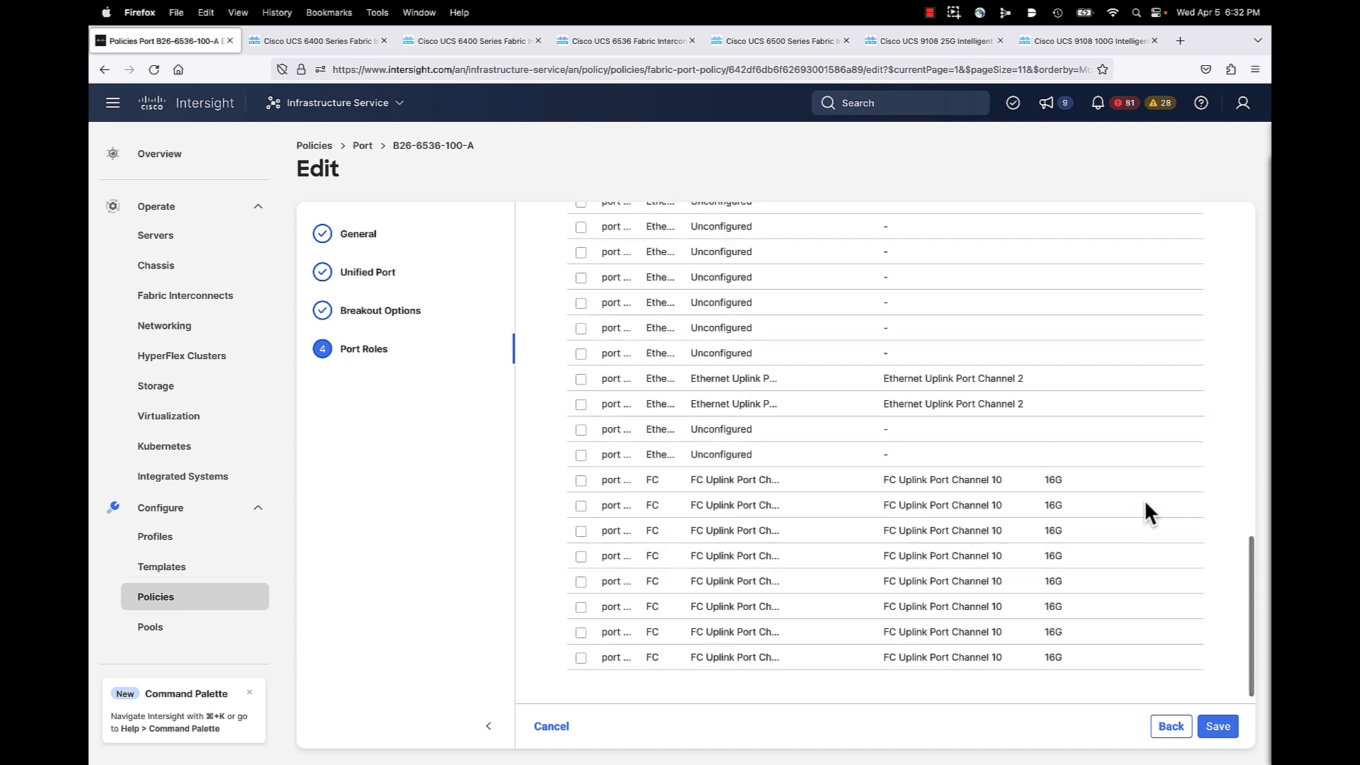
{"action": "scroll", "coordinate": [1145, 500], "scroll_direction": "up", "scroll_amount": 15}
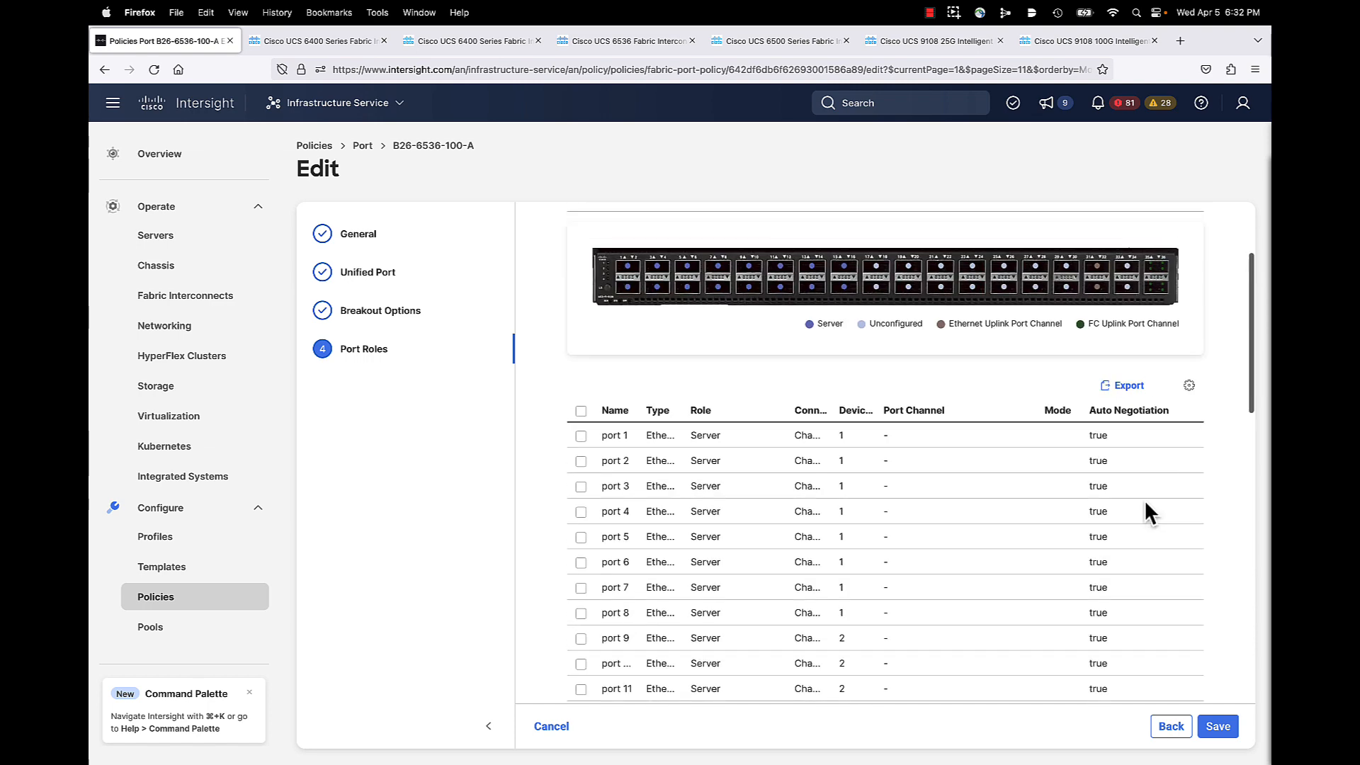
{"action": "scroll", "coordinate": [1145, 500], "scroll_direction": "up", "scroll_amount": 5}
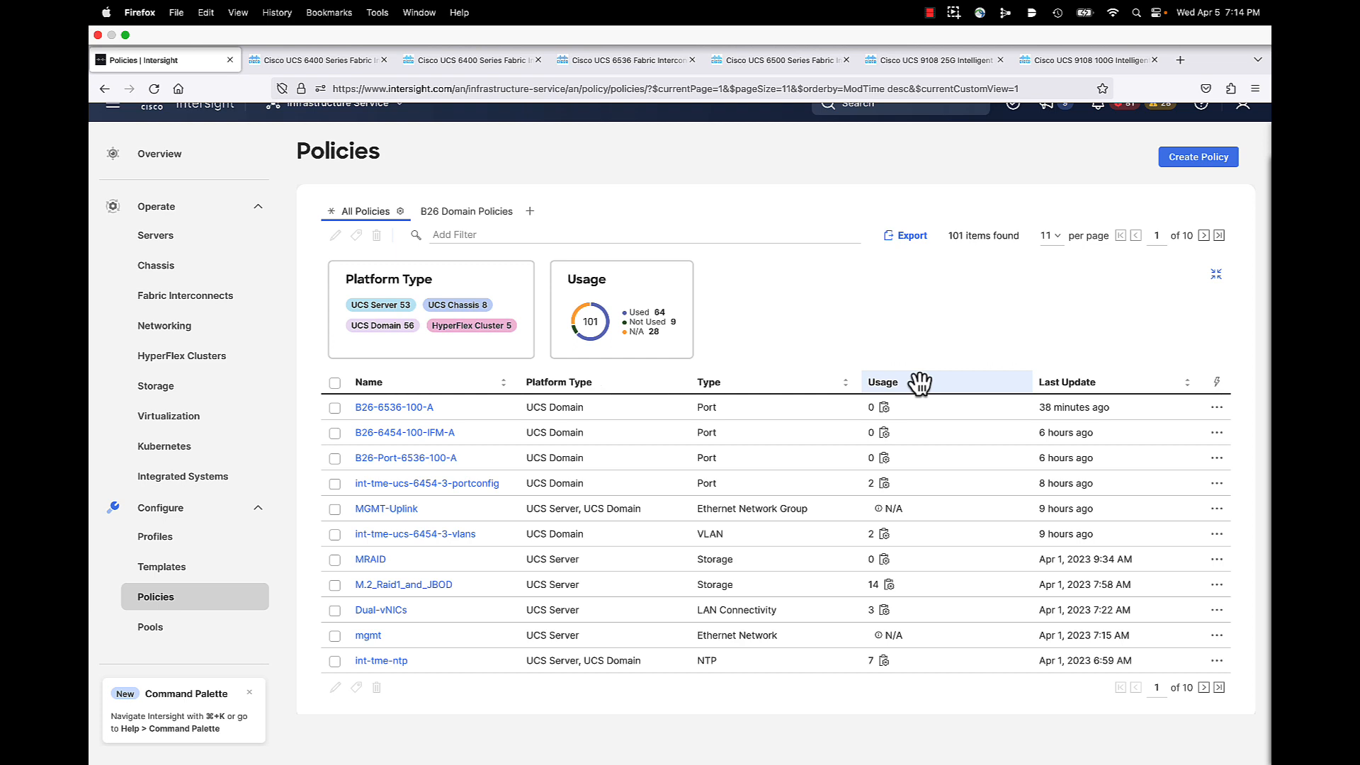
{"action": "scroll", "coordinate": [1027, 386], "scroll_direction": "down", "scroll_amount": 1}
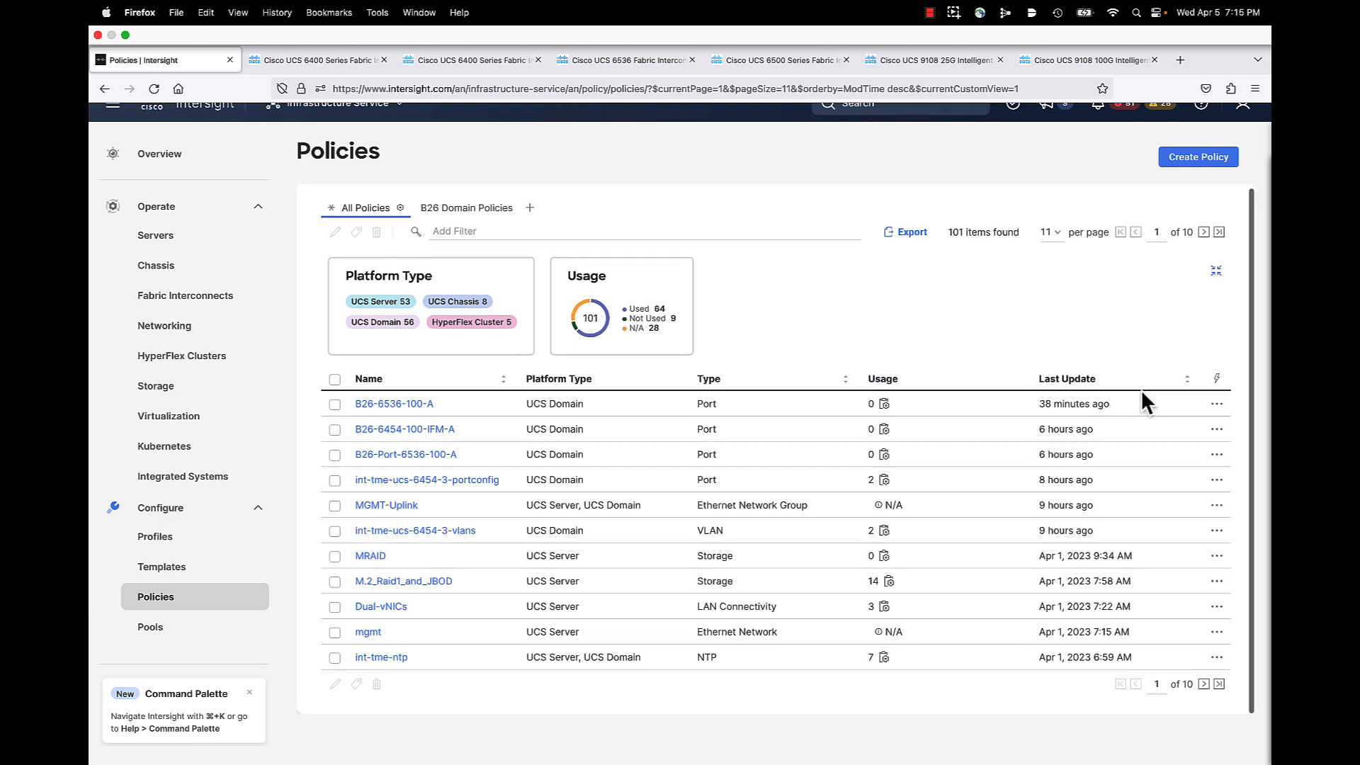
{"action": "left_click", "coordinate": [327, 58]}
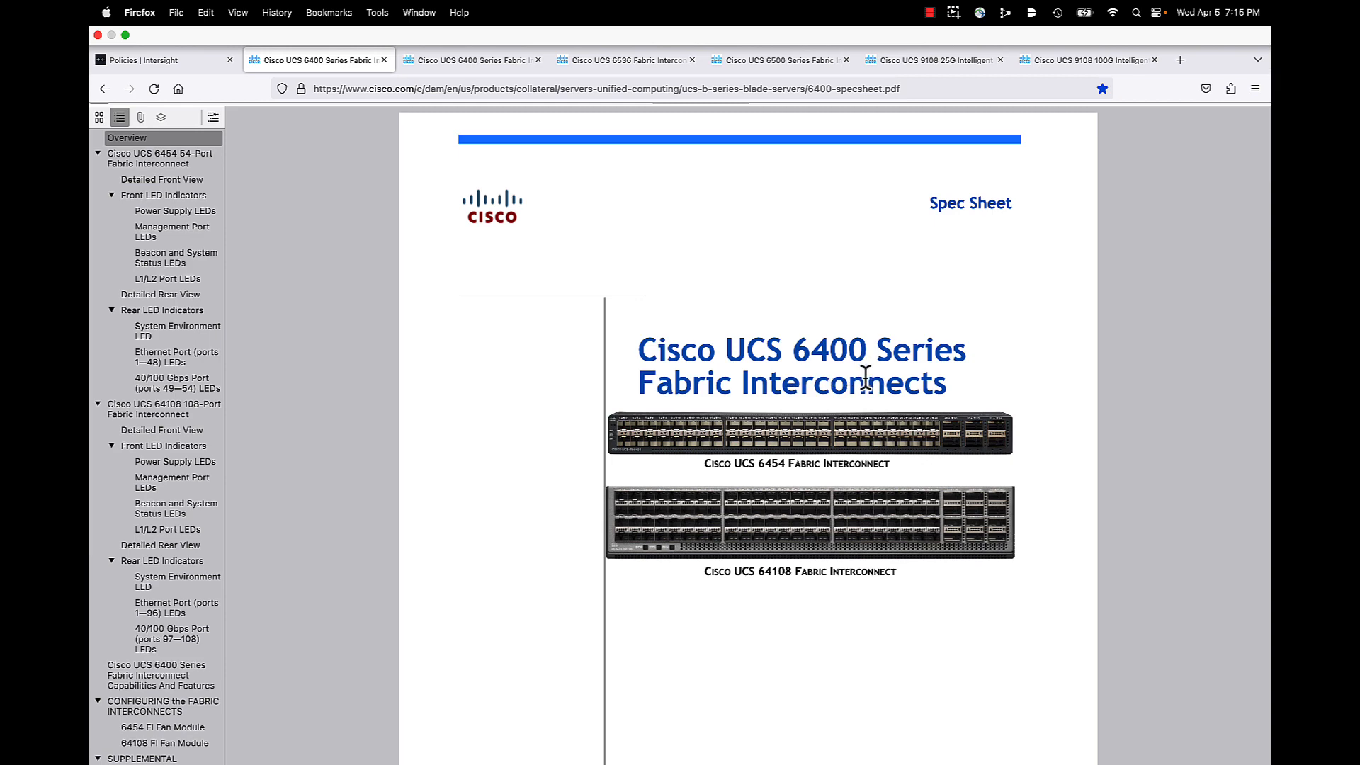
{"action": "left_click", "coordinate": [467, 44]}
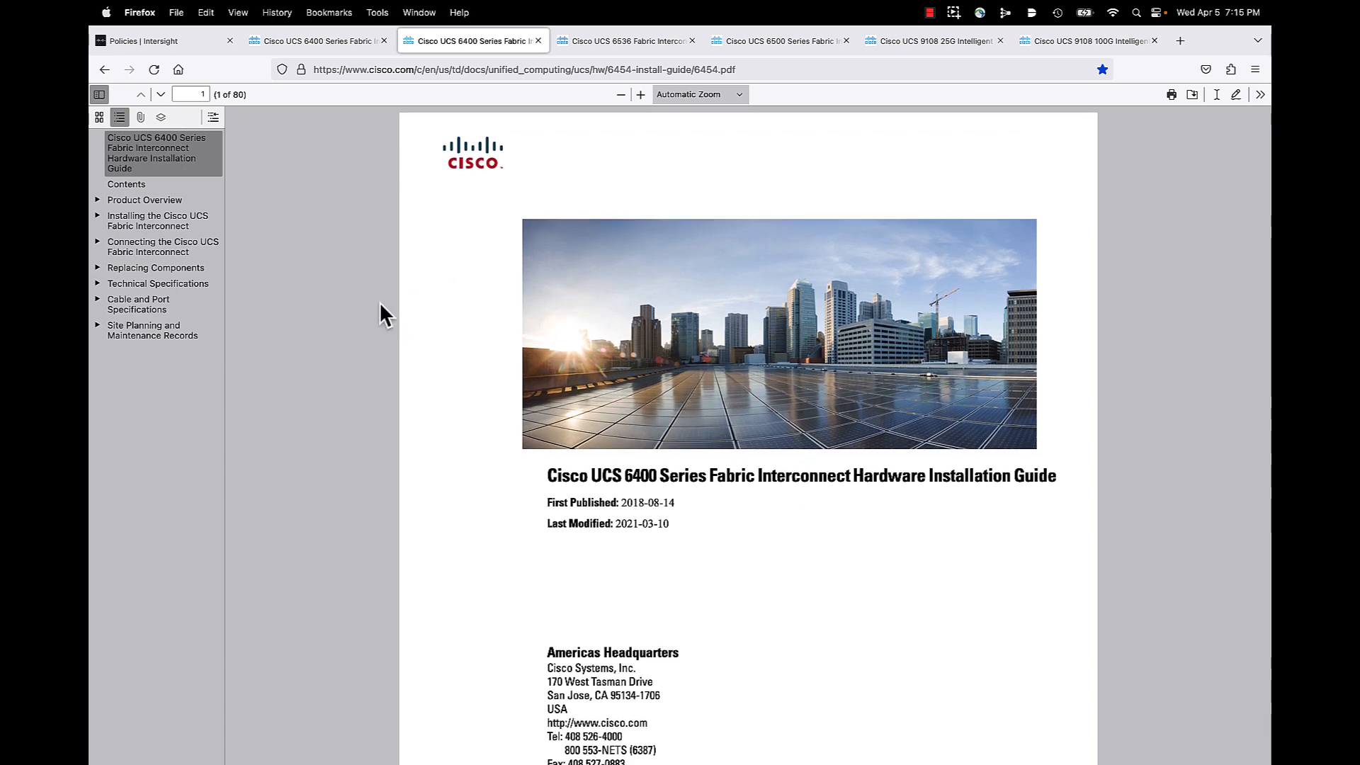
{"action": "left_click", "coordinate": [130, 35]}
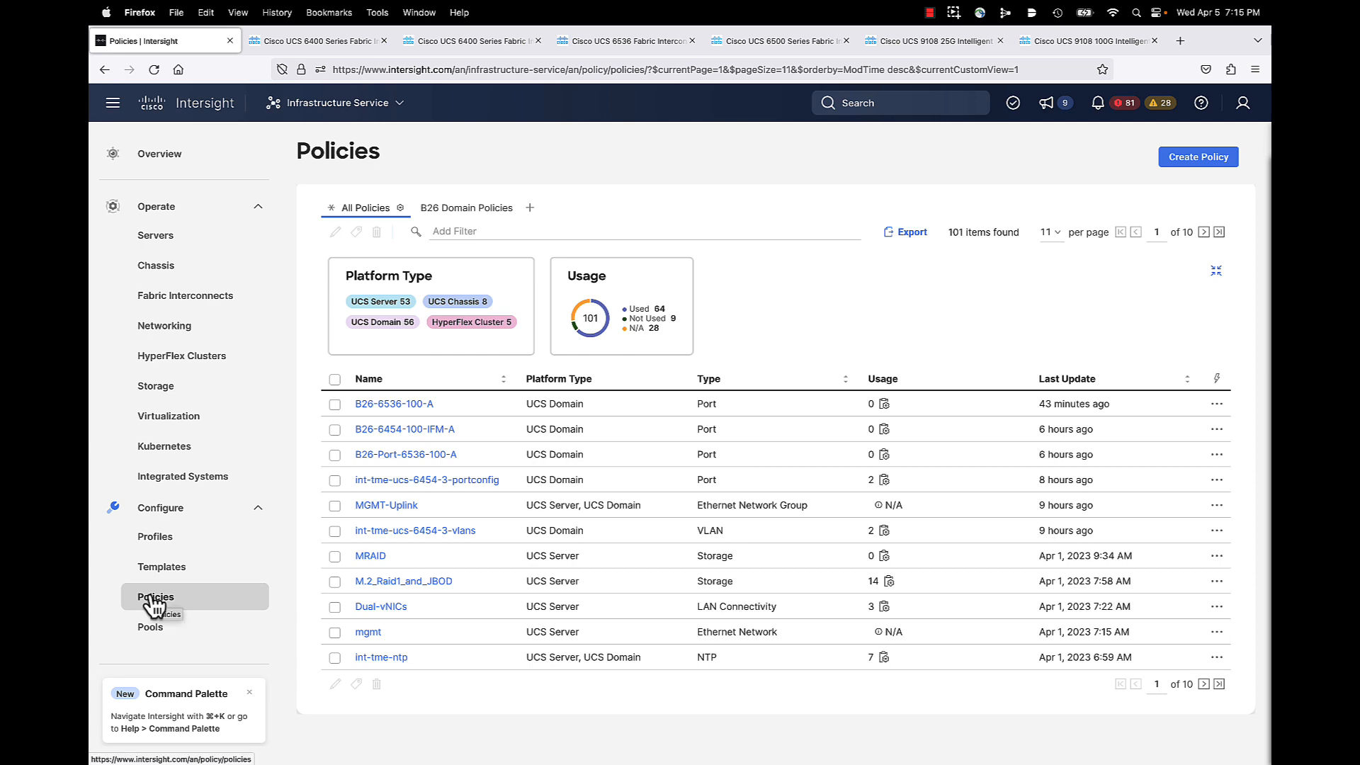
{"action": "left_click", "coordinate": [1208, 161]}
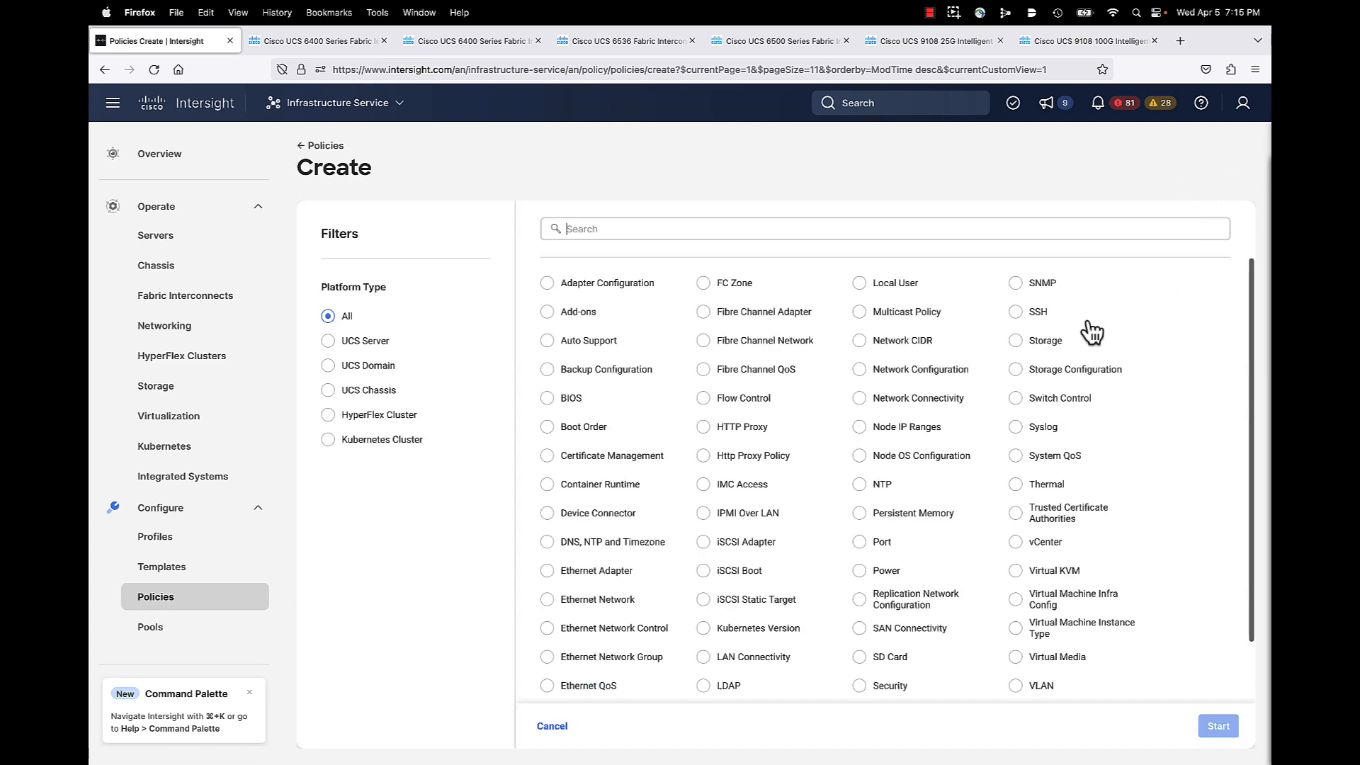
{"action": "left_click", "coordinate": [328, 366]}
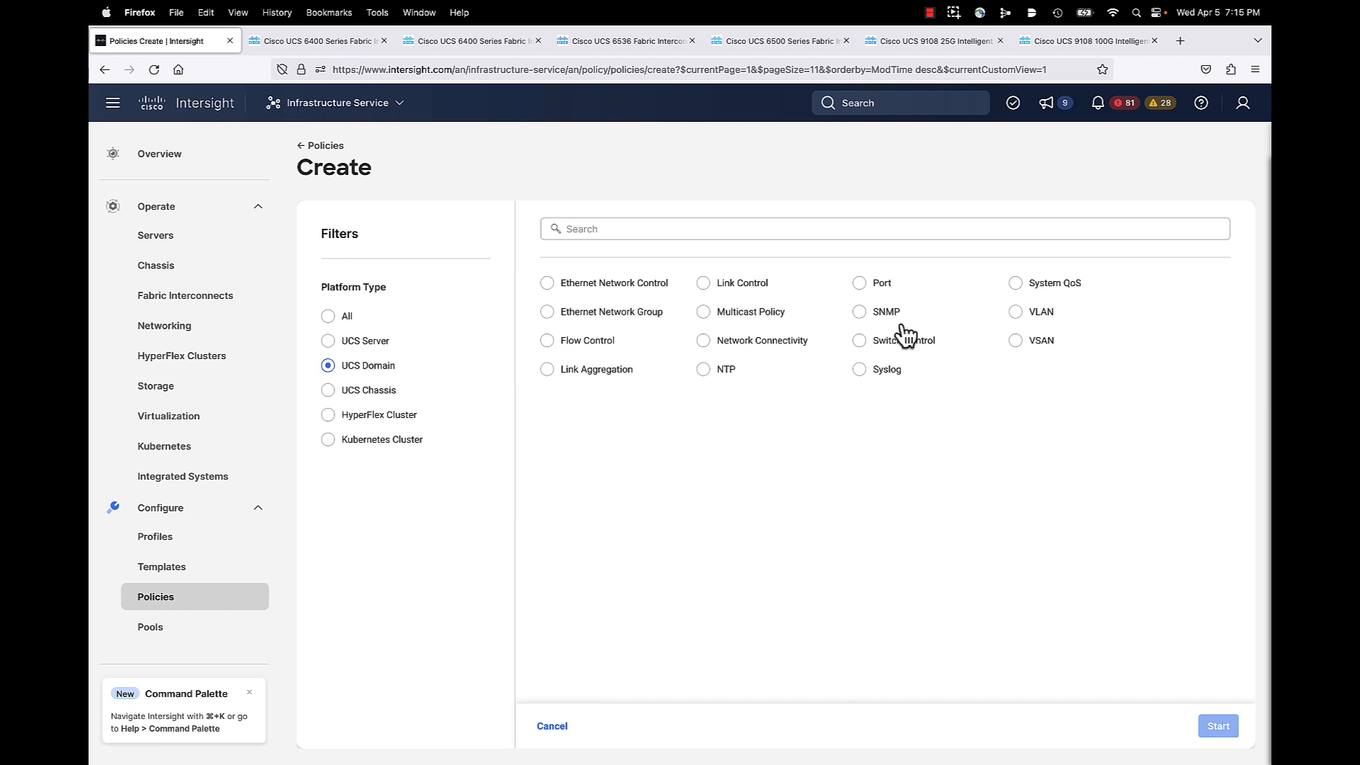
{"action": "left_click", "coordinate": [859, 284]}
{"action": "left_click", "coordinate": [1212, 728]}
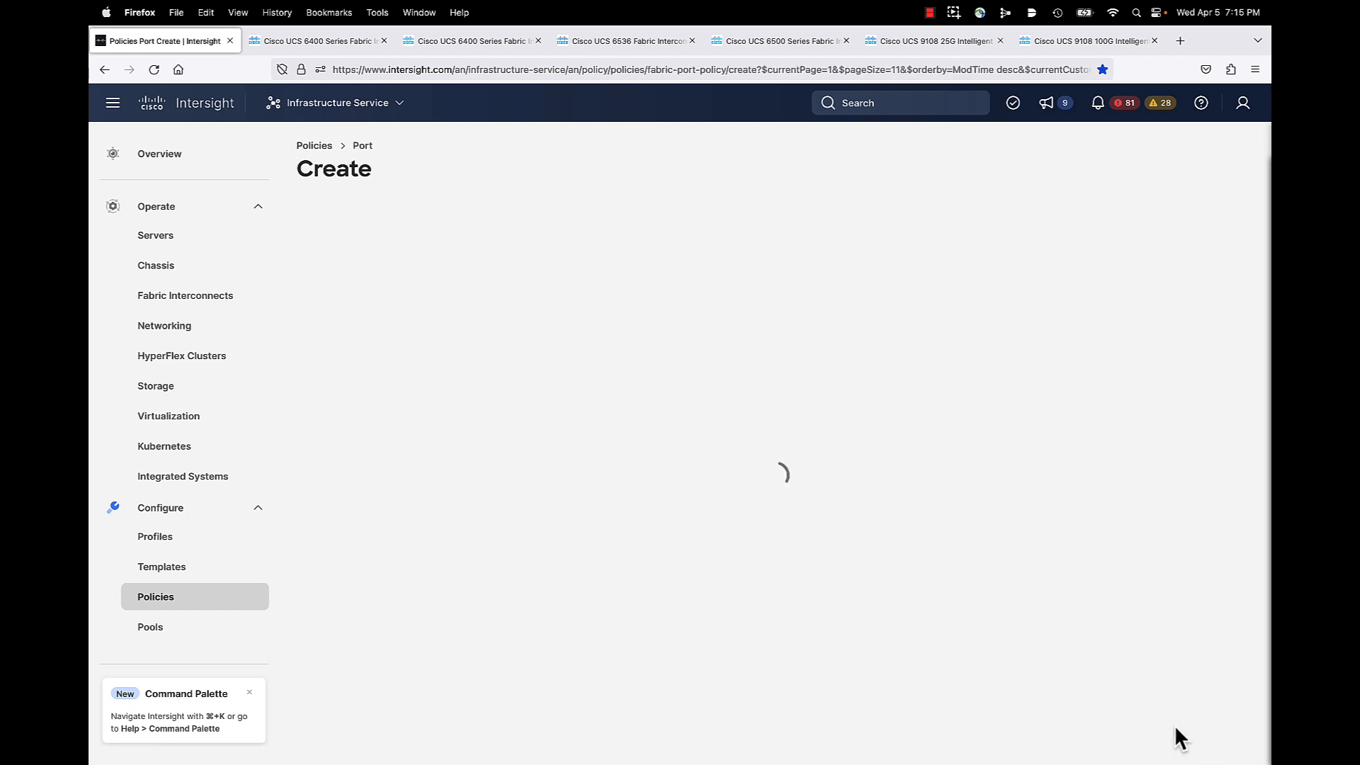
{"action": "left_click", "coordinate": [566, 351]}
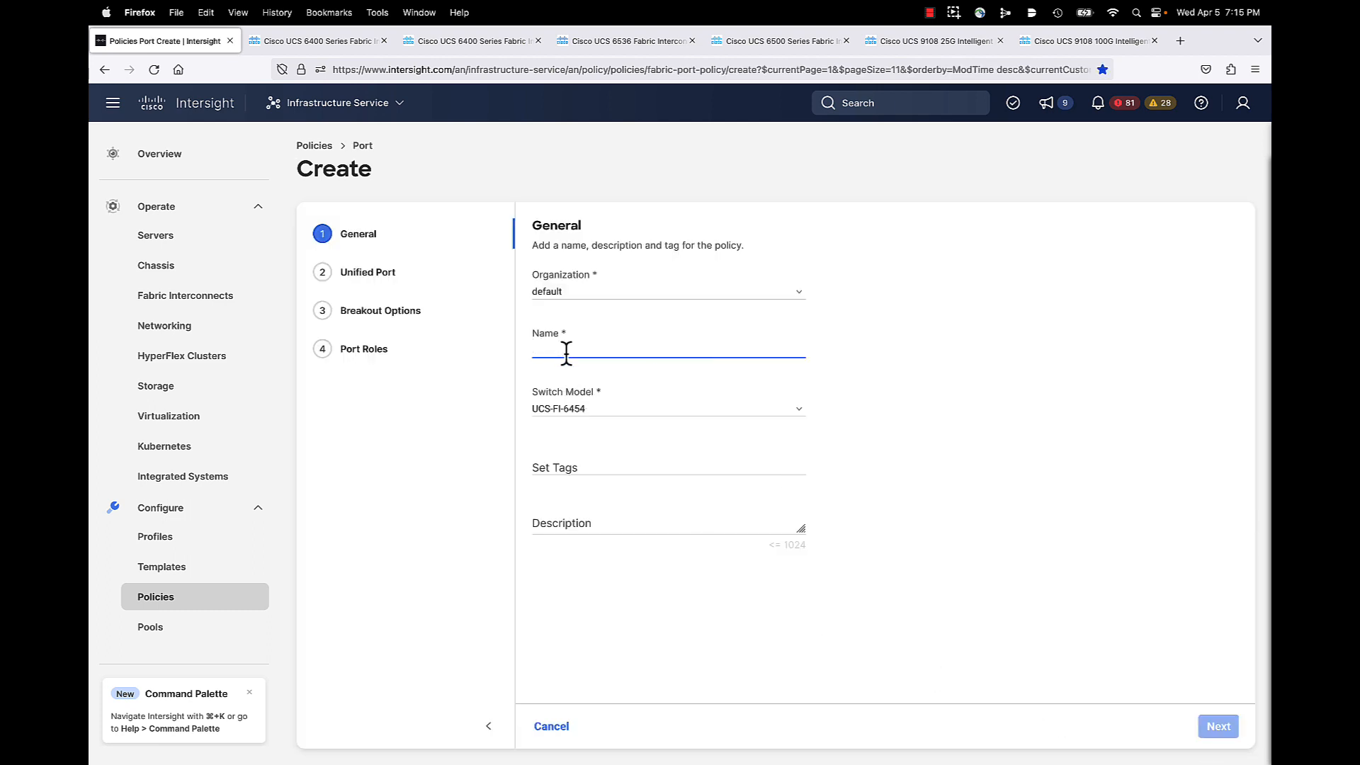
{"action": "type", "text": "B26-"}
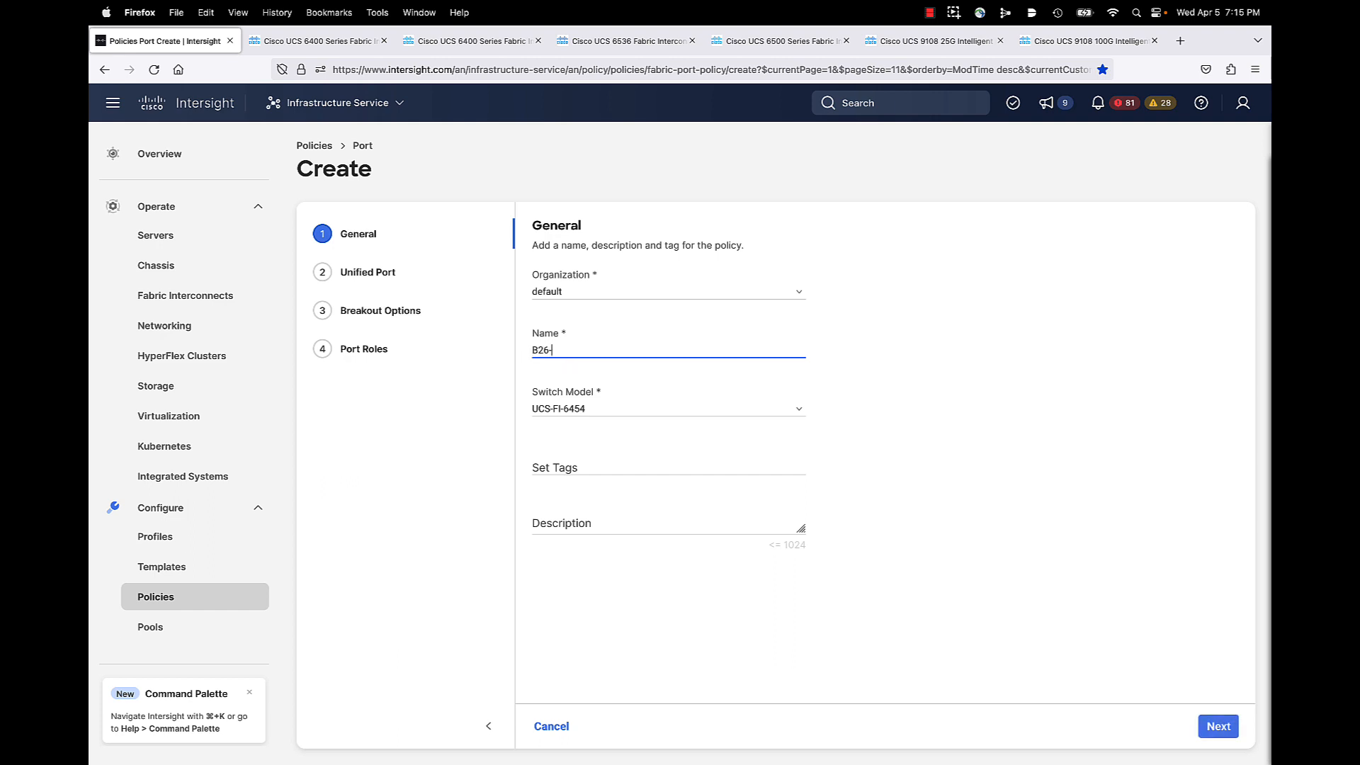
{"action": "type", "text": "6454-2408-A"}
Step: Set the unified port slider so ports 1–8 are Fibre Channel and 9–54 stay Ethernet
{"action": "left_click", "coordinate": [1213, 729]}
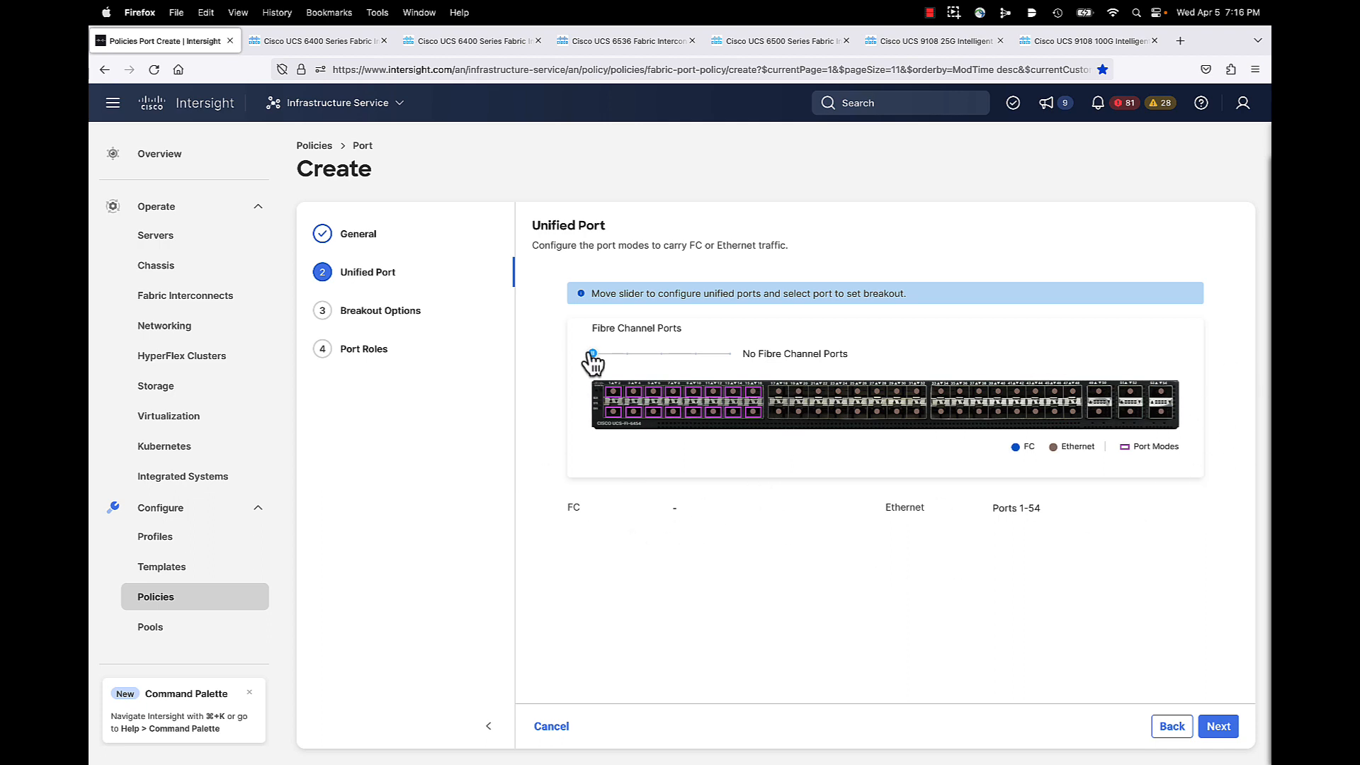
{"action": "left_click_drag", "start_coordinate": [593, 354], "coordinate": [626, 354]}
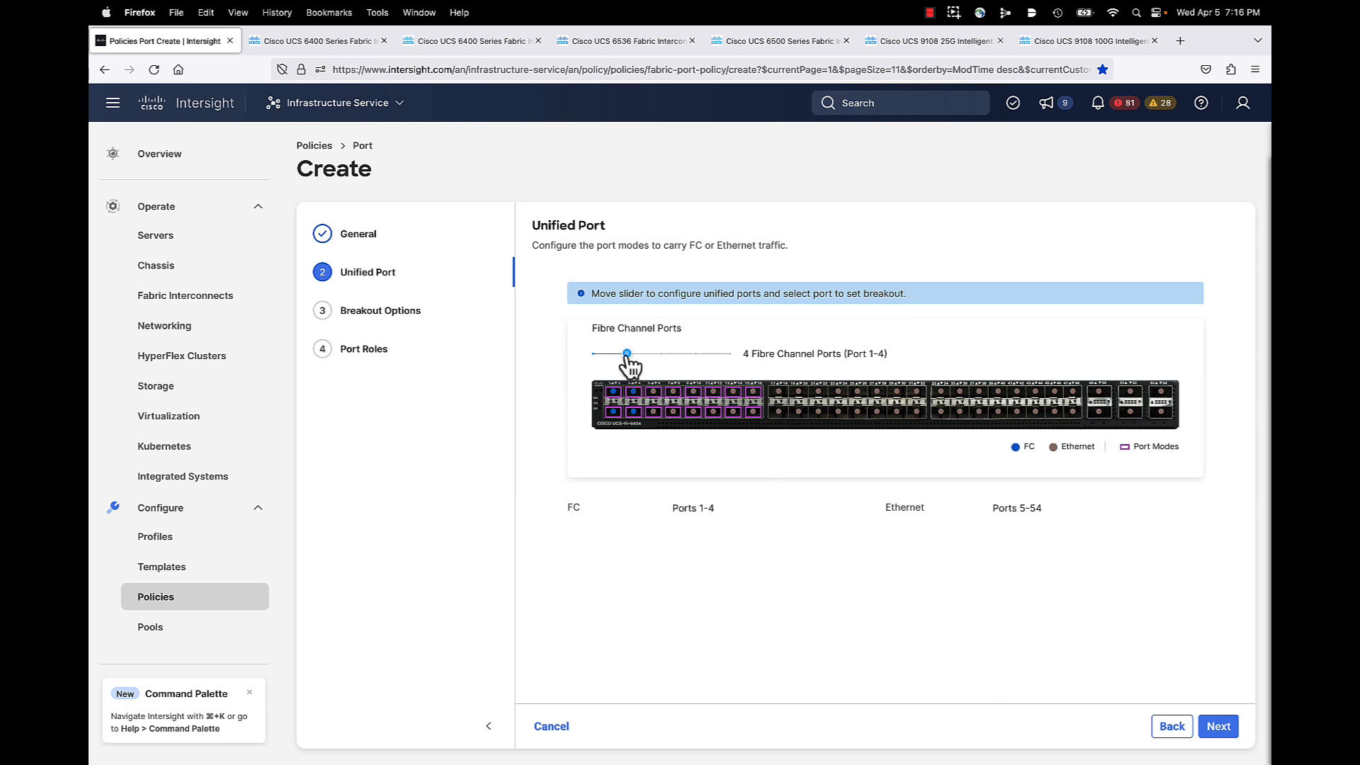
{"action": "left_click", "coordinate": [661, 353]}
{"action": "left_click", "coordinate": [1218, 730]}
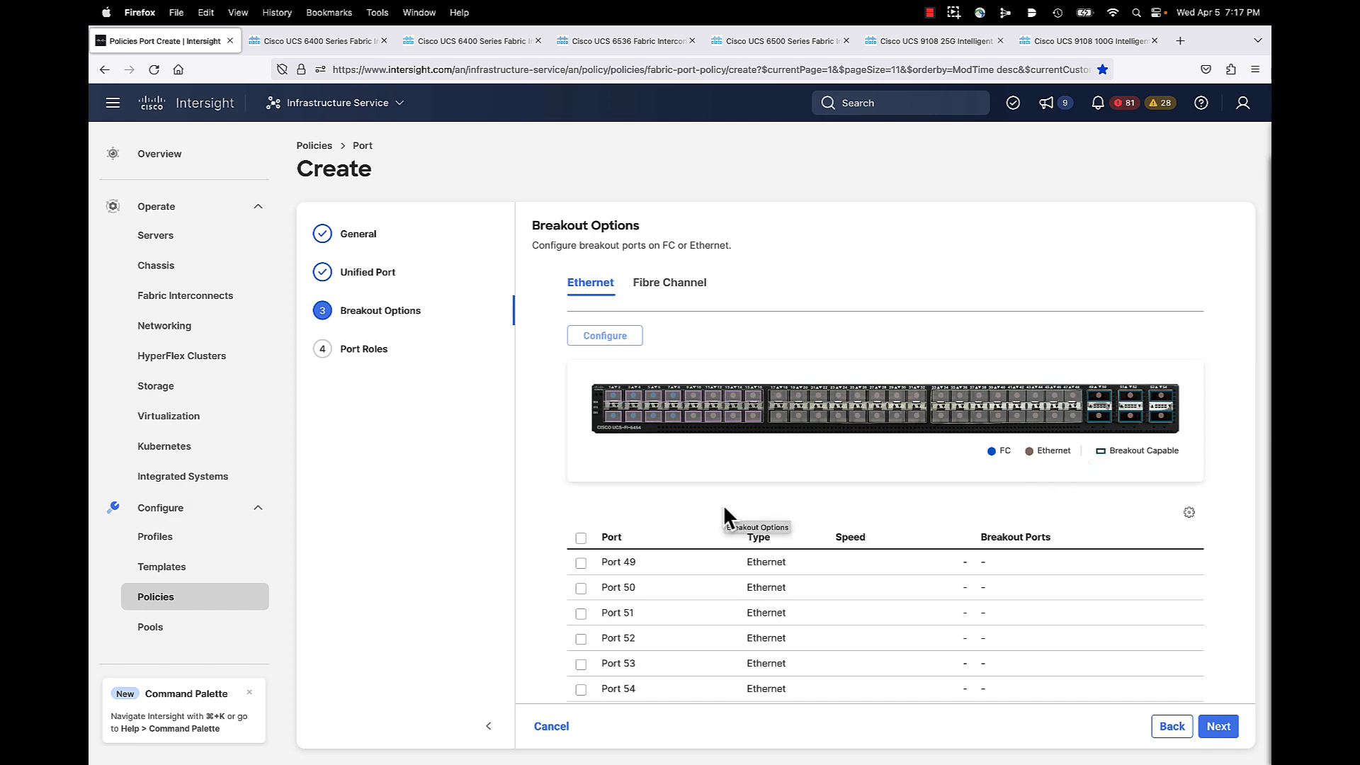
Step: Check the Fibre Channel breakout options, leave them unchanged and continue to Port Roles
{"action": "left_click", "coordinate": [667, 287]}
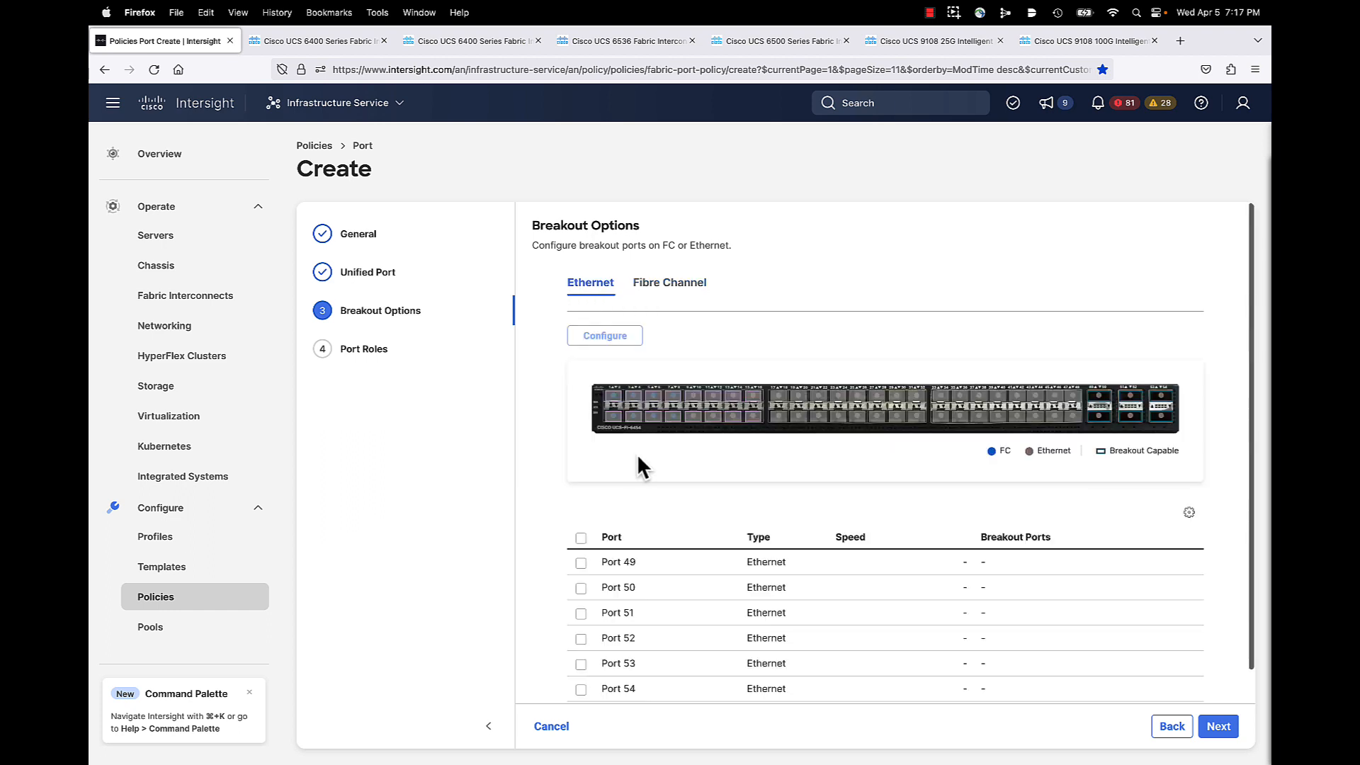
{"action": "left_click", "coordinate": [1217, 726]}
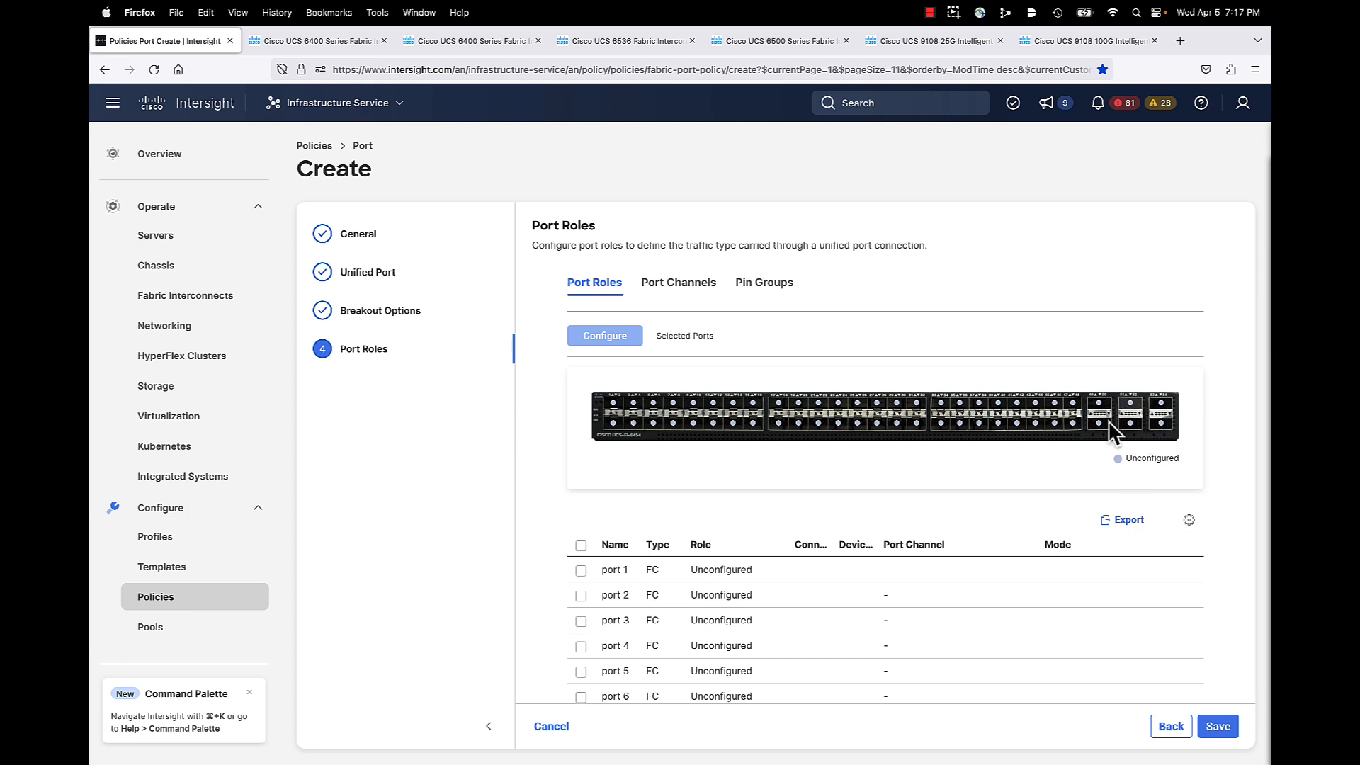
Step: Create Ethernet uplink port channel 10 using B26-FlowControl, B26-LinkAgg and B26-LinkControl policies
{"action": "left_click", "coordinate": [676, 284]}
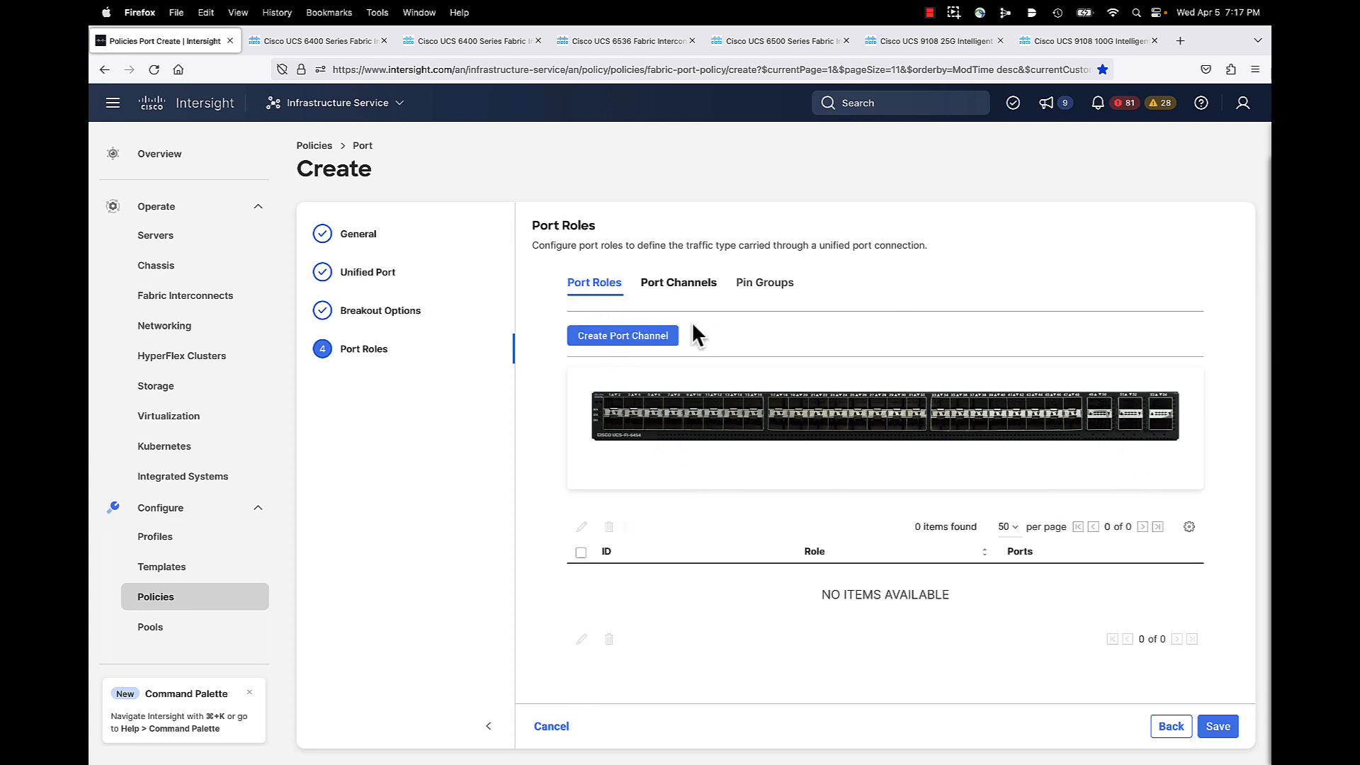
{"action": "left_click", "coordinate": [614, 340]}
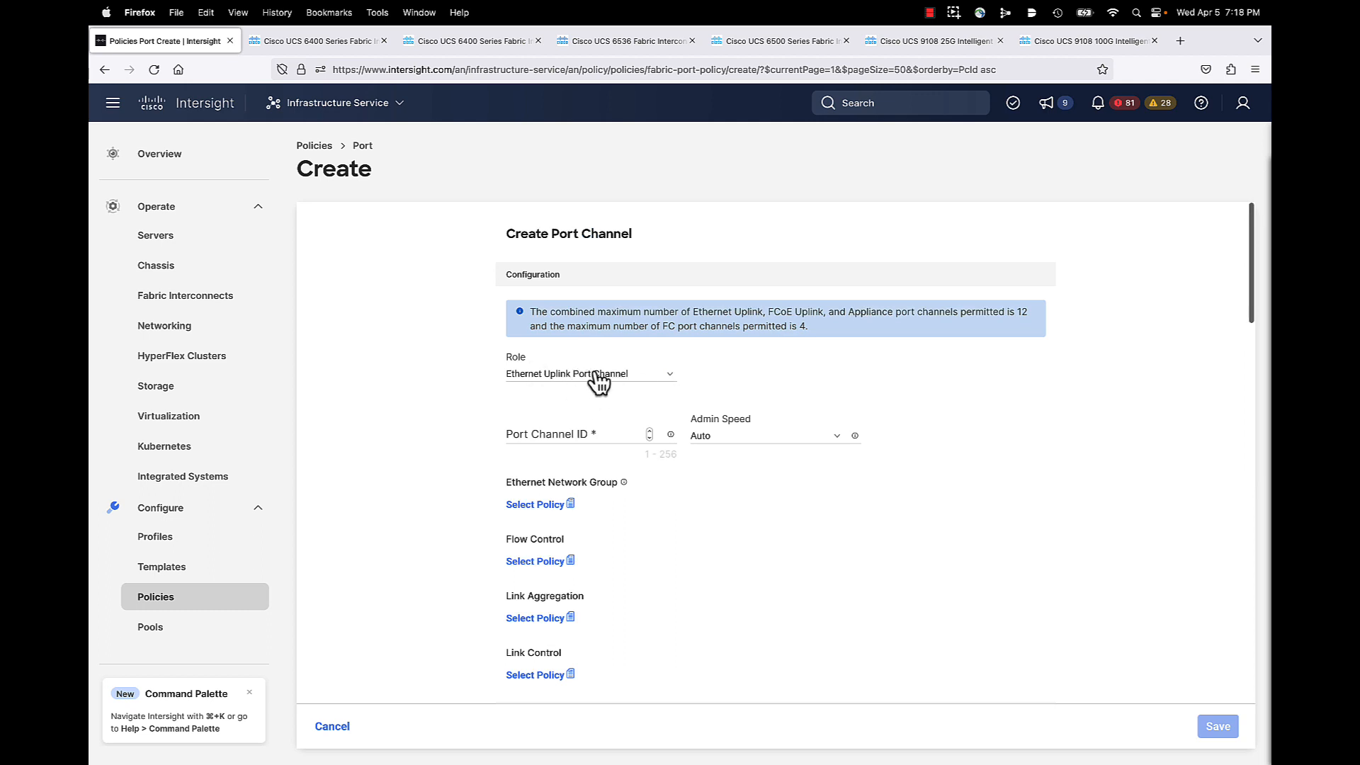
{"action": "left_click", "coordinate": [566, 435]}
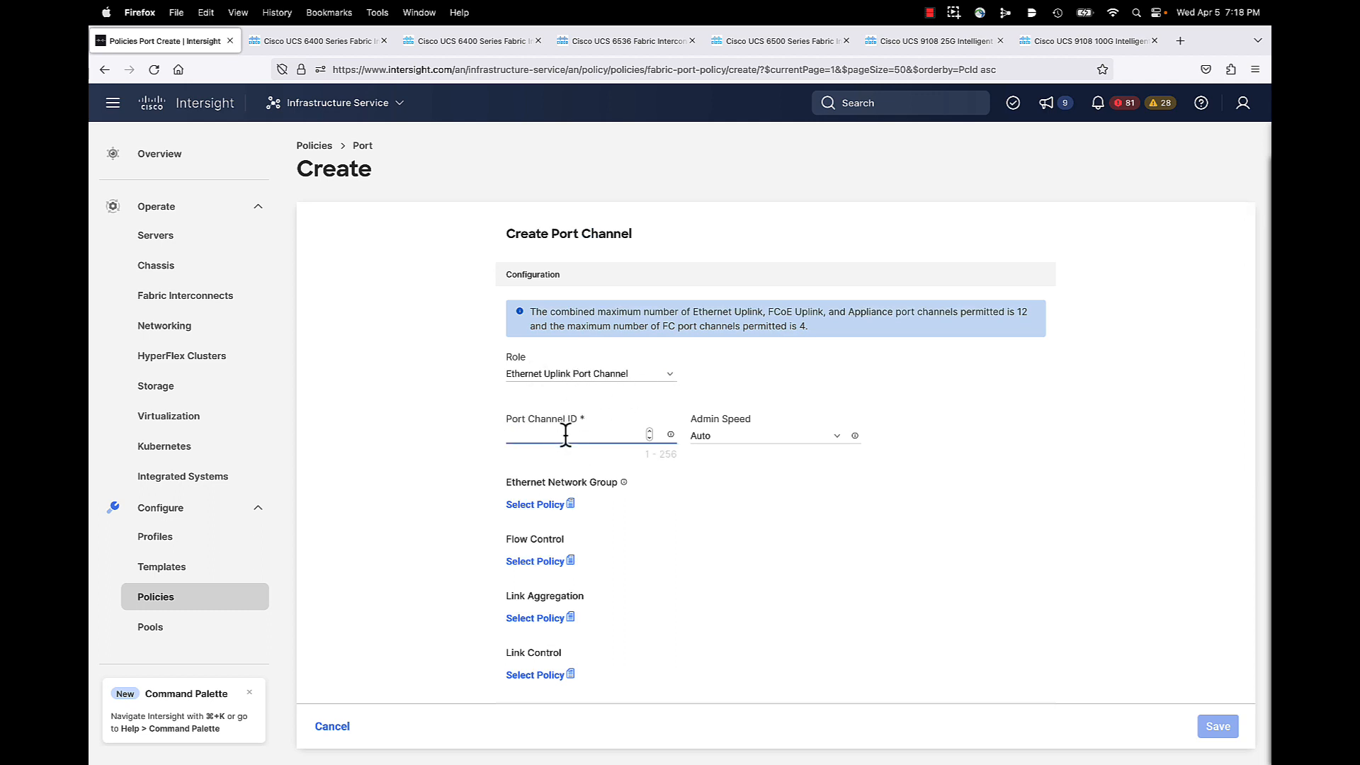
{"action": "type", "text": "1-"}
{"action": "key", "text": "BackSpace"}
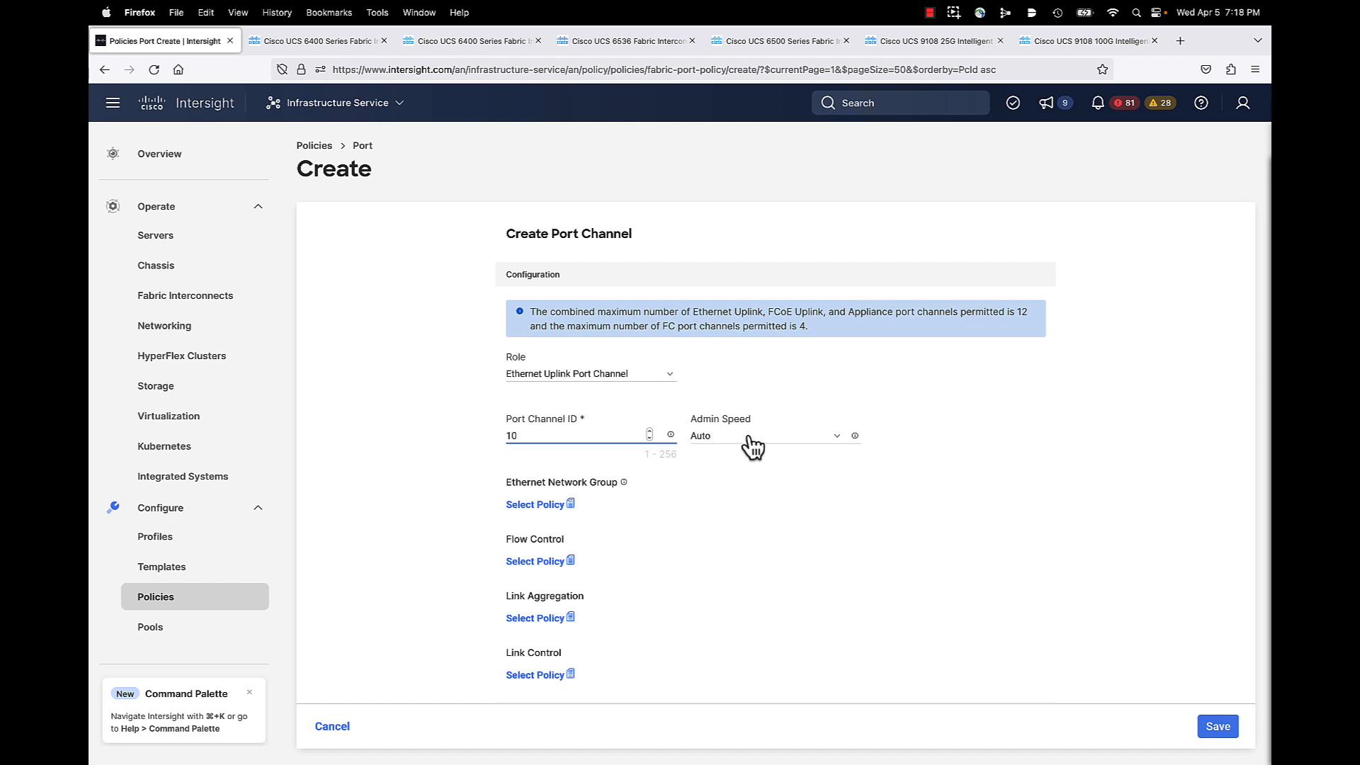
{"action": "left_click", "coordinate": [545, 563]}
{"action": "left_click", "coordinate": [1115, 216]}
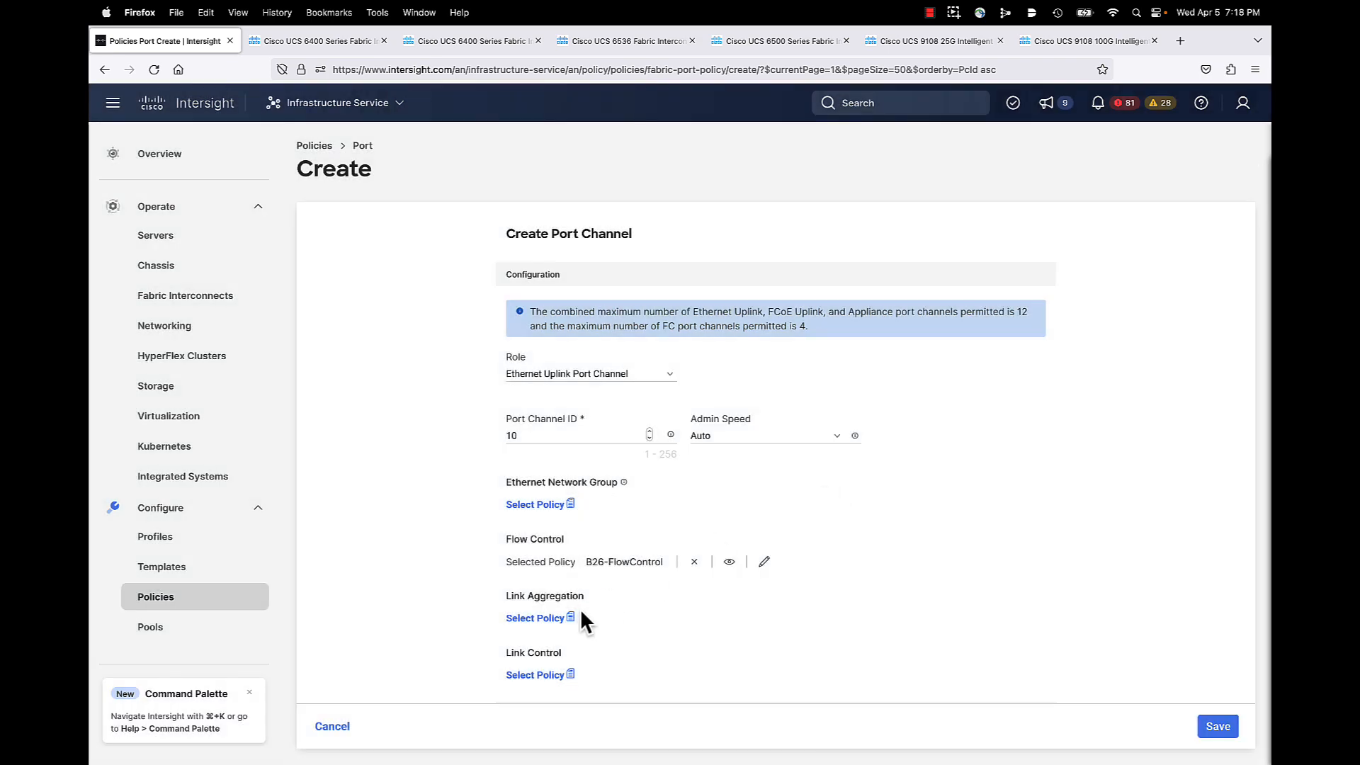
{"action": "left_click", "coordinate": [559, 620]}
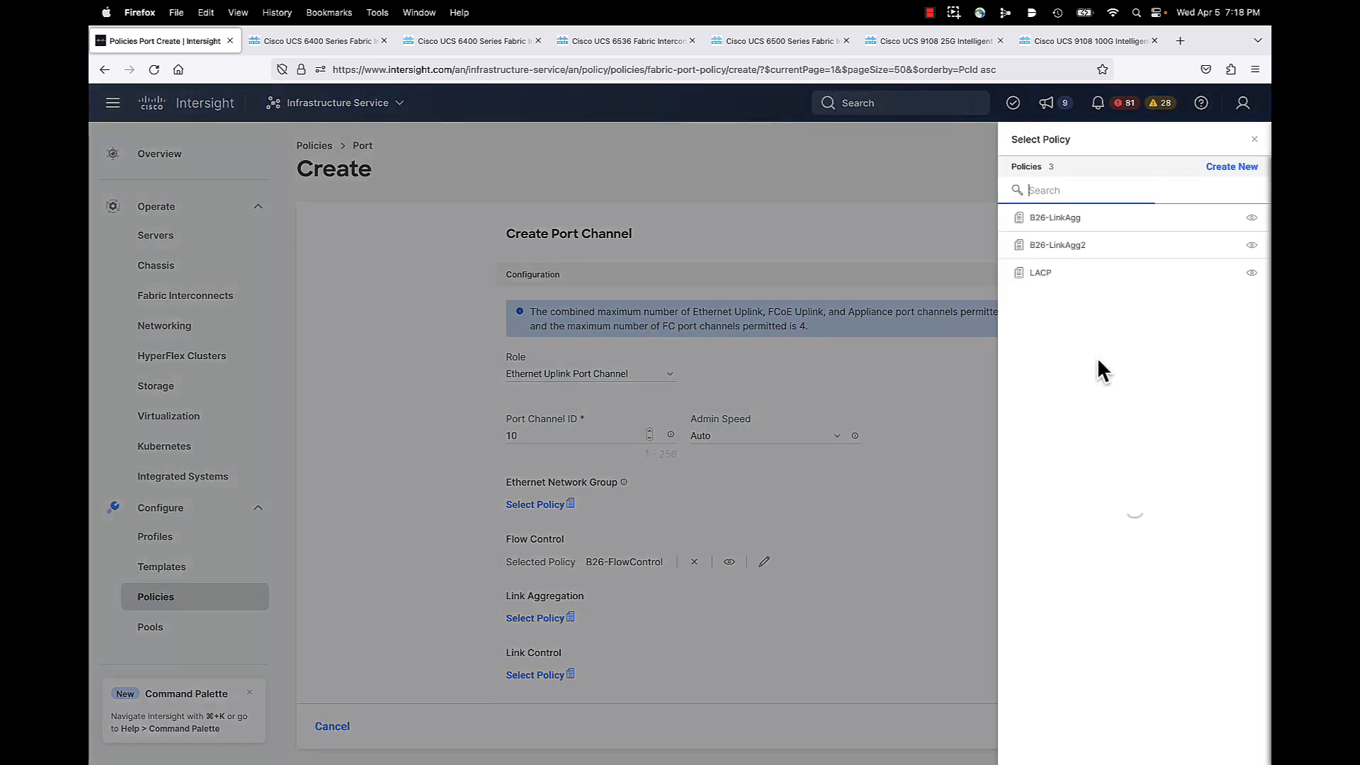
{"action": "left_click", "coordinate": [1077, 218]}
{"action": "left_click", "coordinate": [570, 676]}
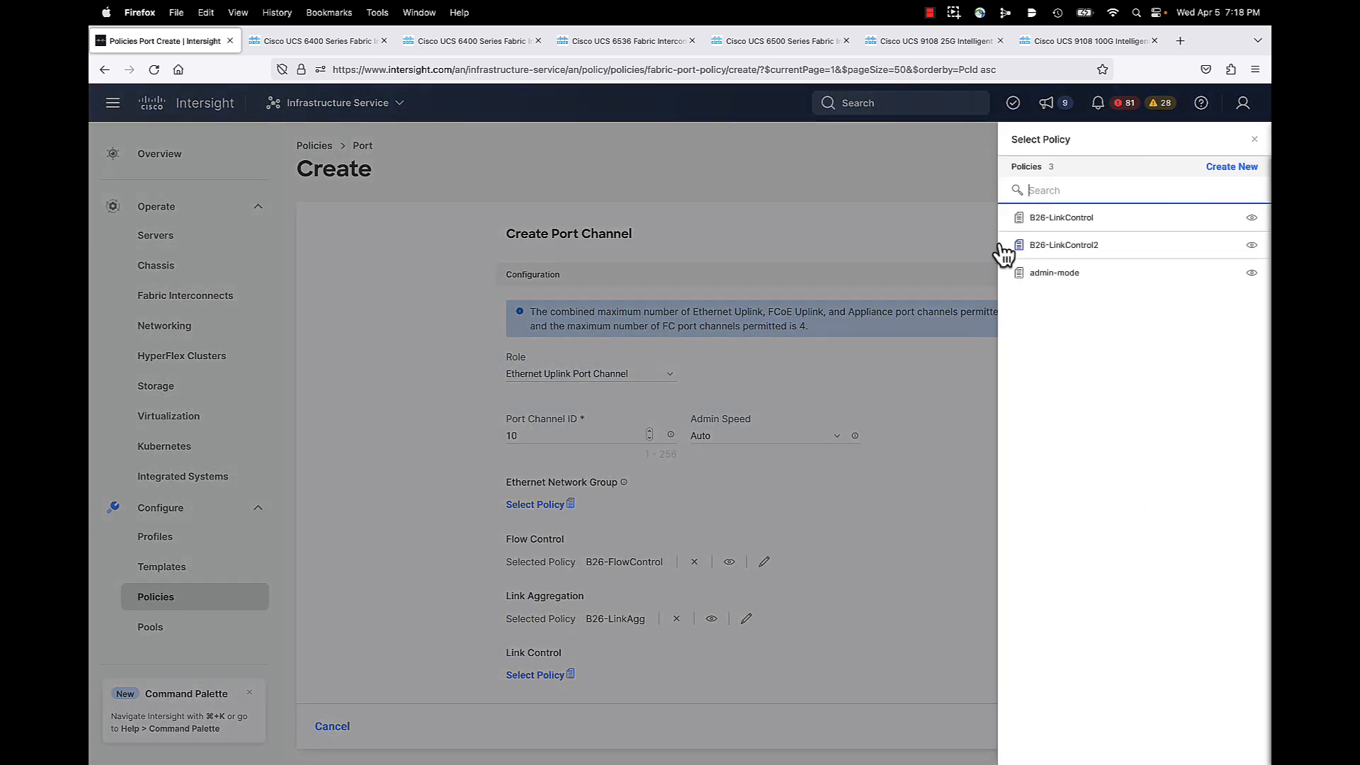
{"action": "left_click", "coordinate": [1038, 220]}
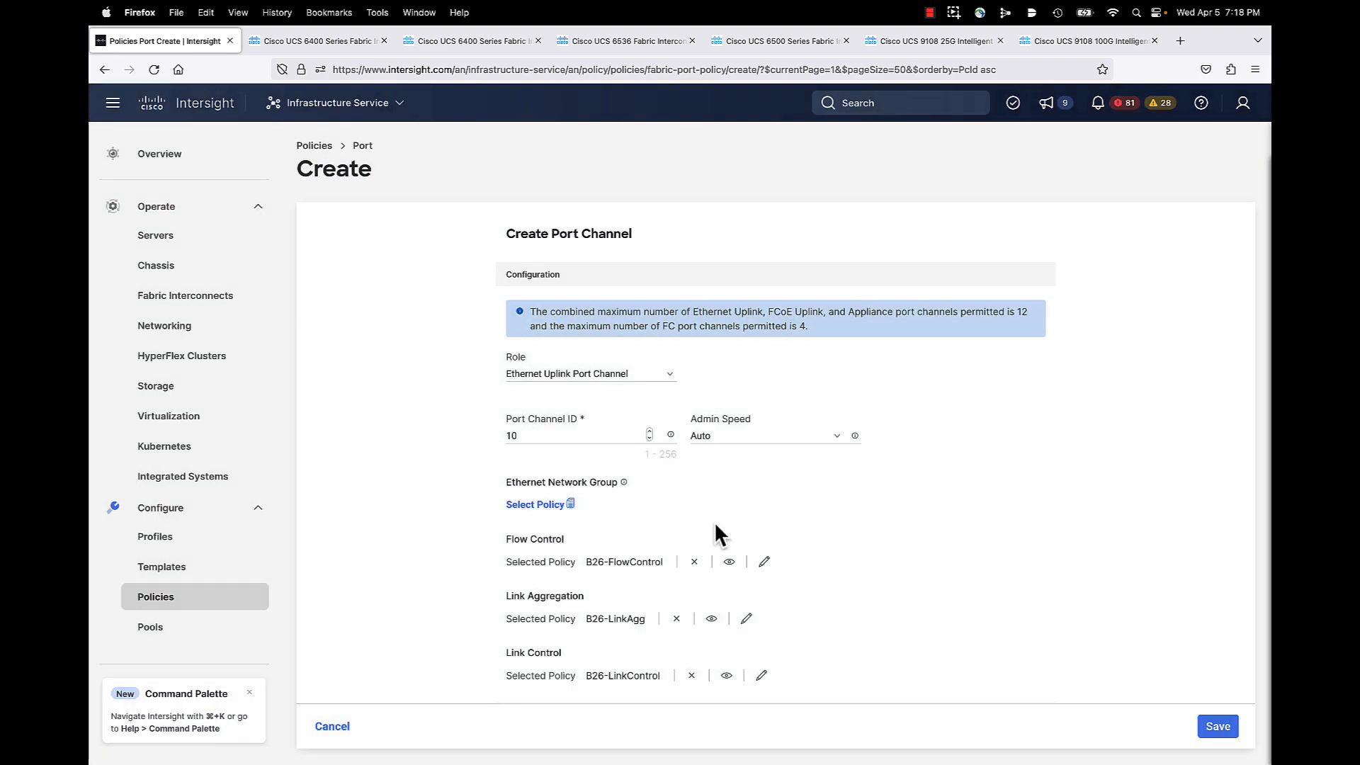
Step: Add ports 49–52 as members and save the Ethernet uplink port channel
{"action": "scroll", "coordinate": [757, 521], "scroll_direction": "down", "scroll_amount": 5}
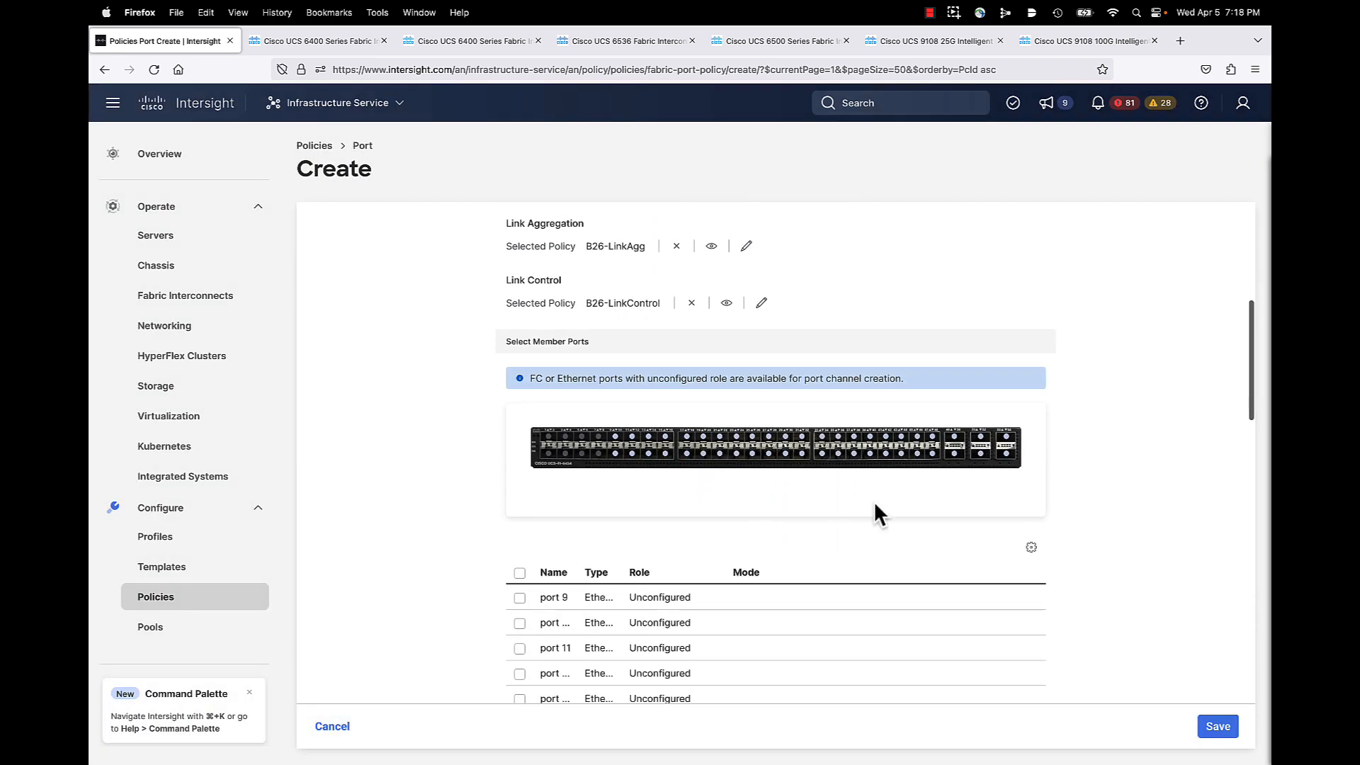
{"action": "left_click", "coordinate": [954, 438]}
{"action": "left_click", "coordinate": [954, 455]}
{"action": "left_click", "coordinate": [980, 438]}
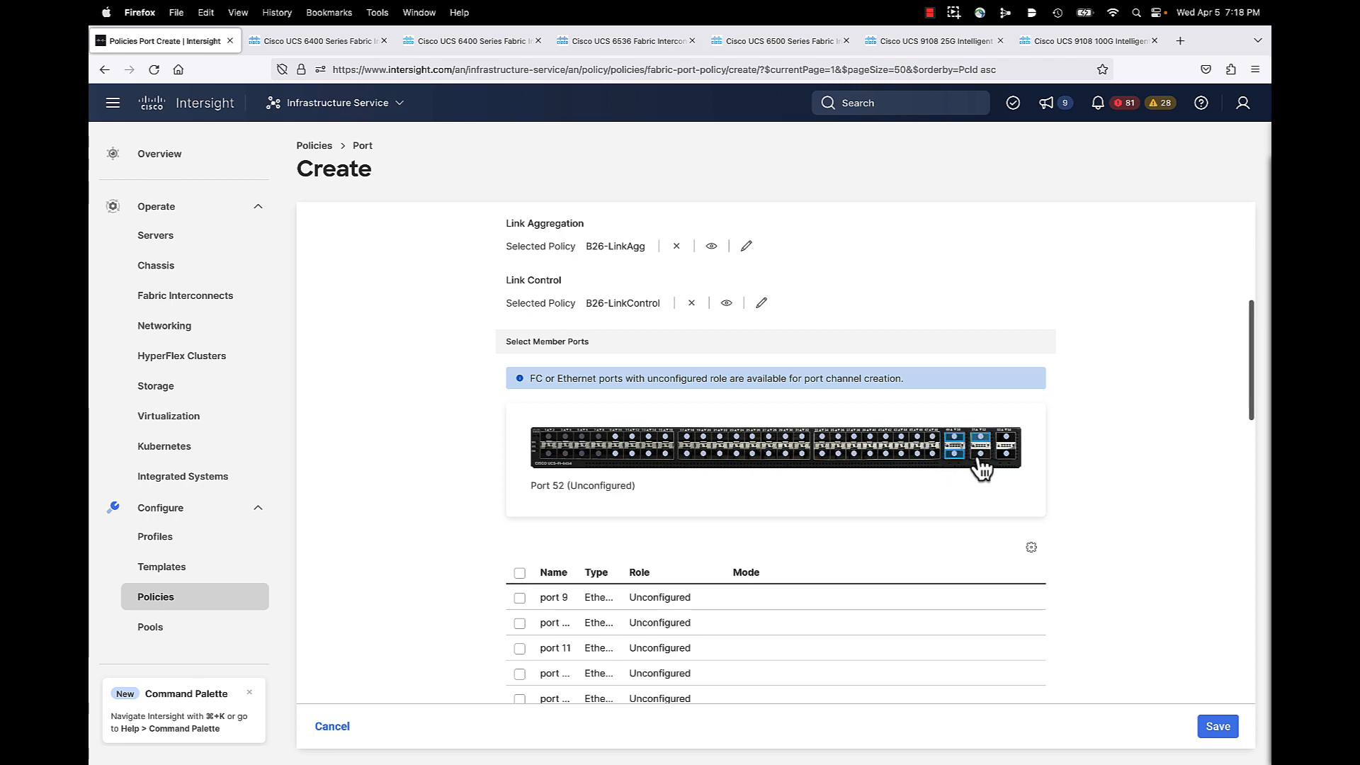
{"action": "scroll", "coordinate": [963, 546], "scroll_direction": "down", "scroll_amount": 5}
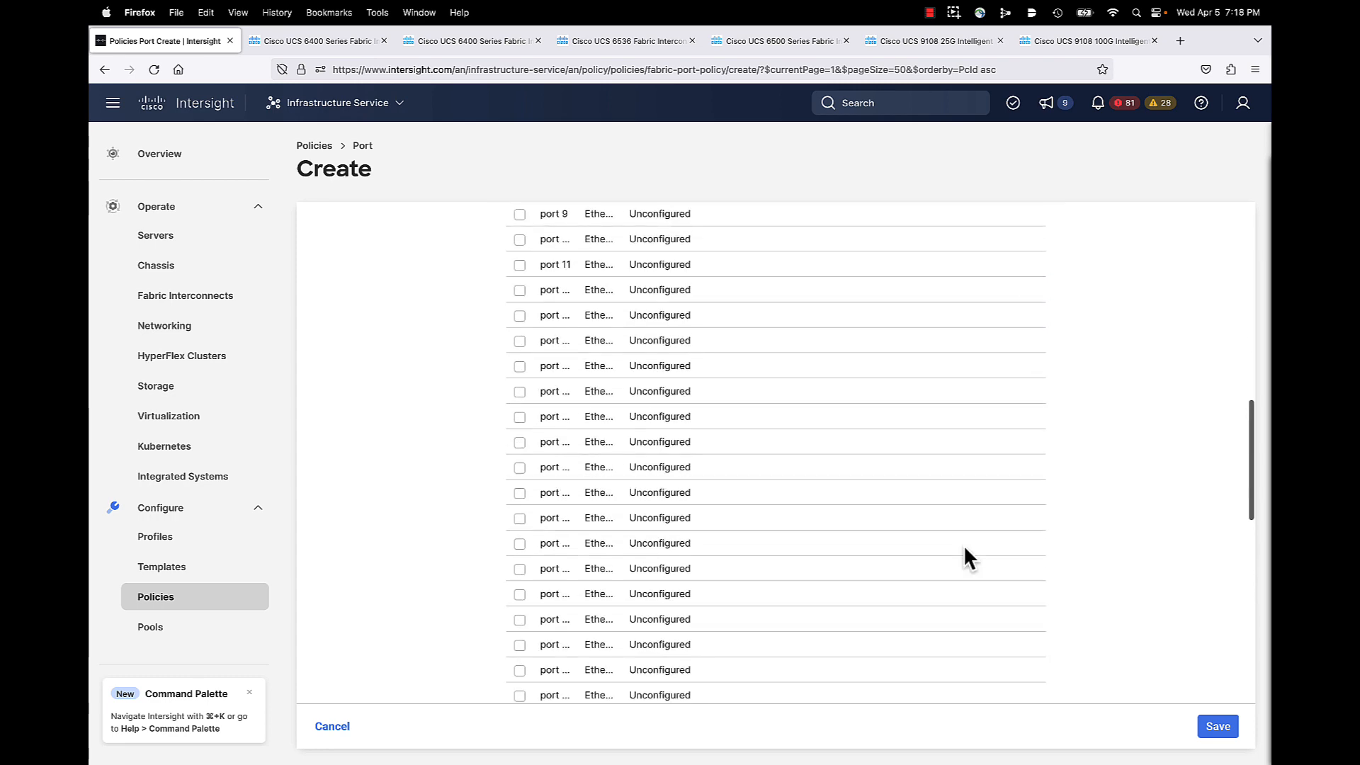
{"action": "scroll", "coordinate": [964, 546], "scroll_direction": "down", "scroll_amount": 5}
{"action": "scroll", "coordinate": [964, 546], "scroll_direction": "up", "scroll_amount": 10}
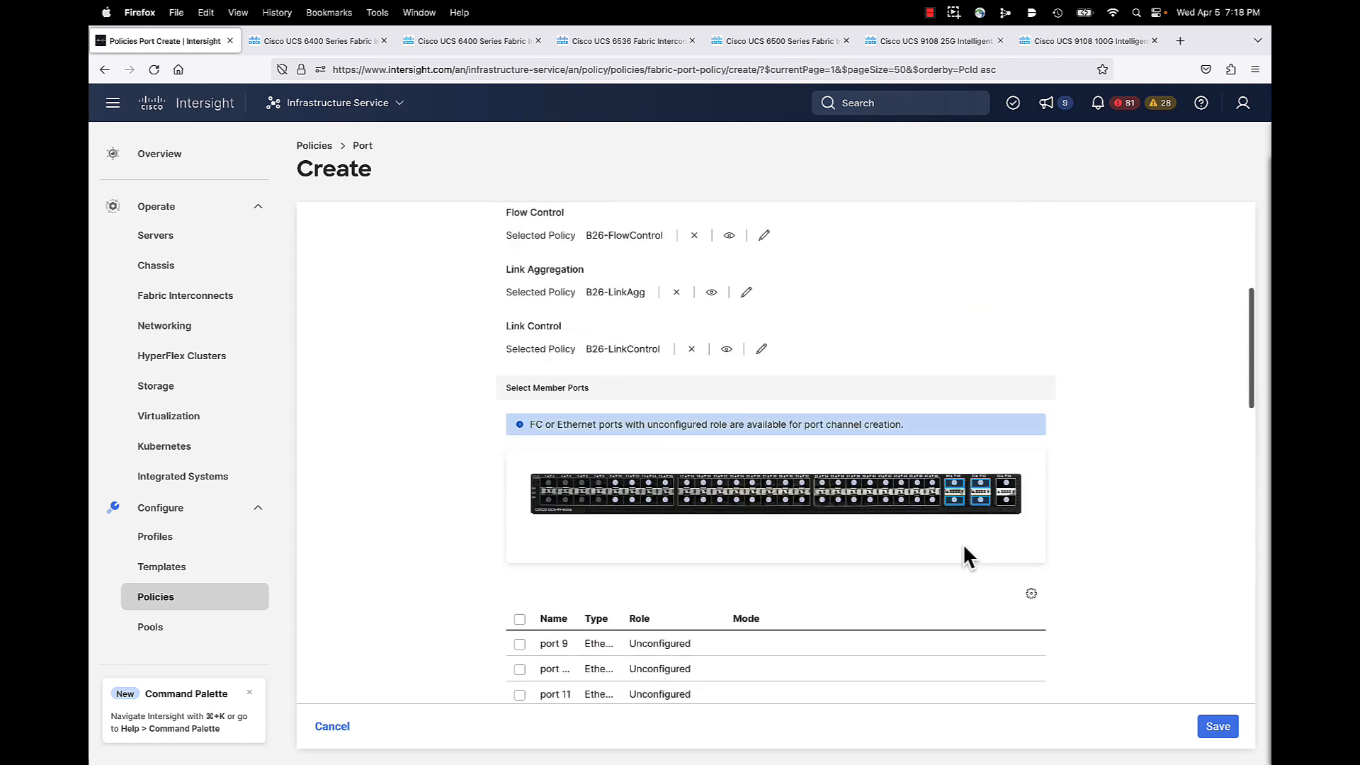
{"action": "scroll", "coordinate": [962, 542], "scroll_direction": "up", "scroll_amount": 5}
{"action": "scroll", "coordinate": [963, 543], "scroll_direction": "down", "scroll_amount": 2}
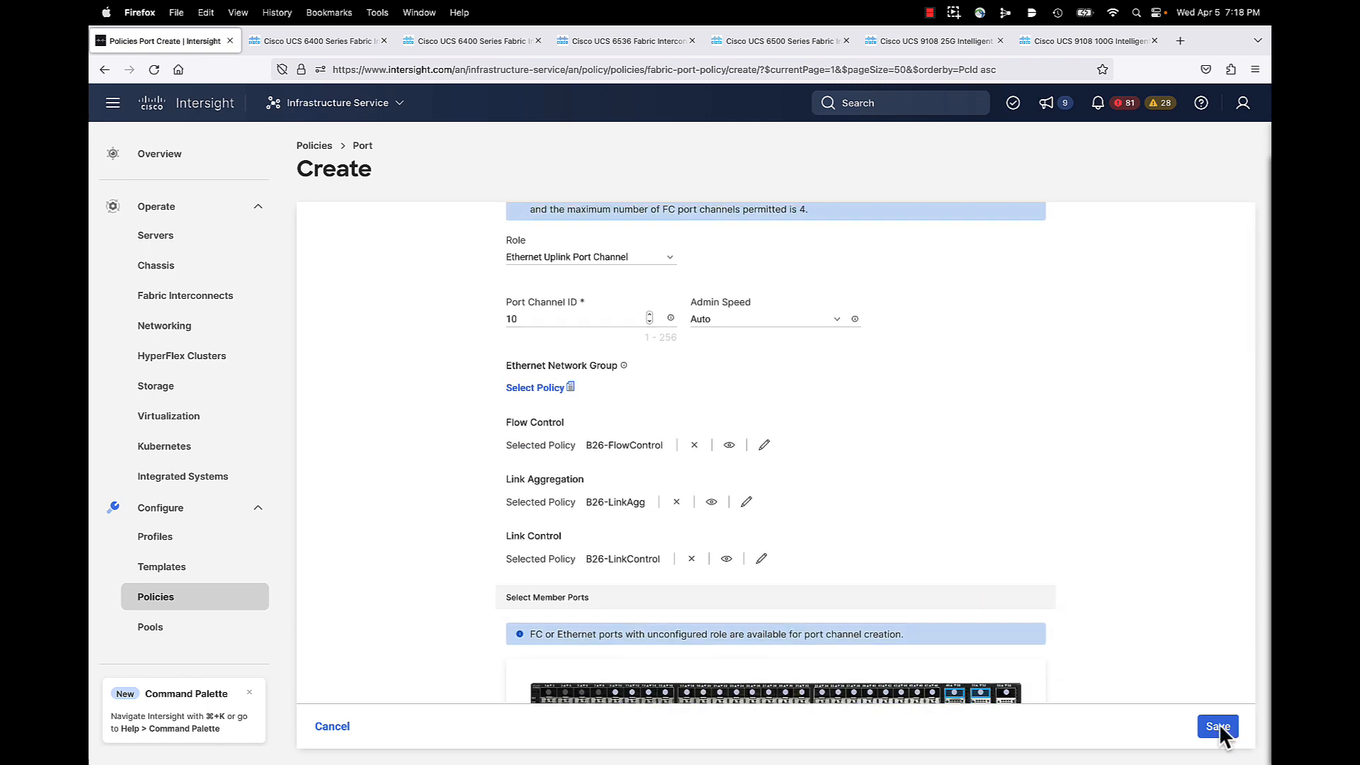
{"action": "scroll", "coordinate": [1129, 638], "scroll_direction": "up", "scroll_amount": 3}
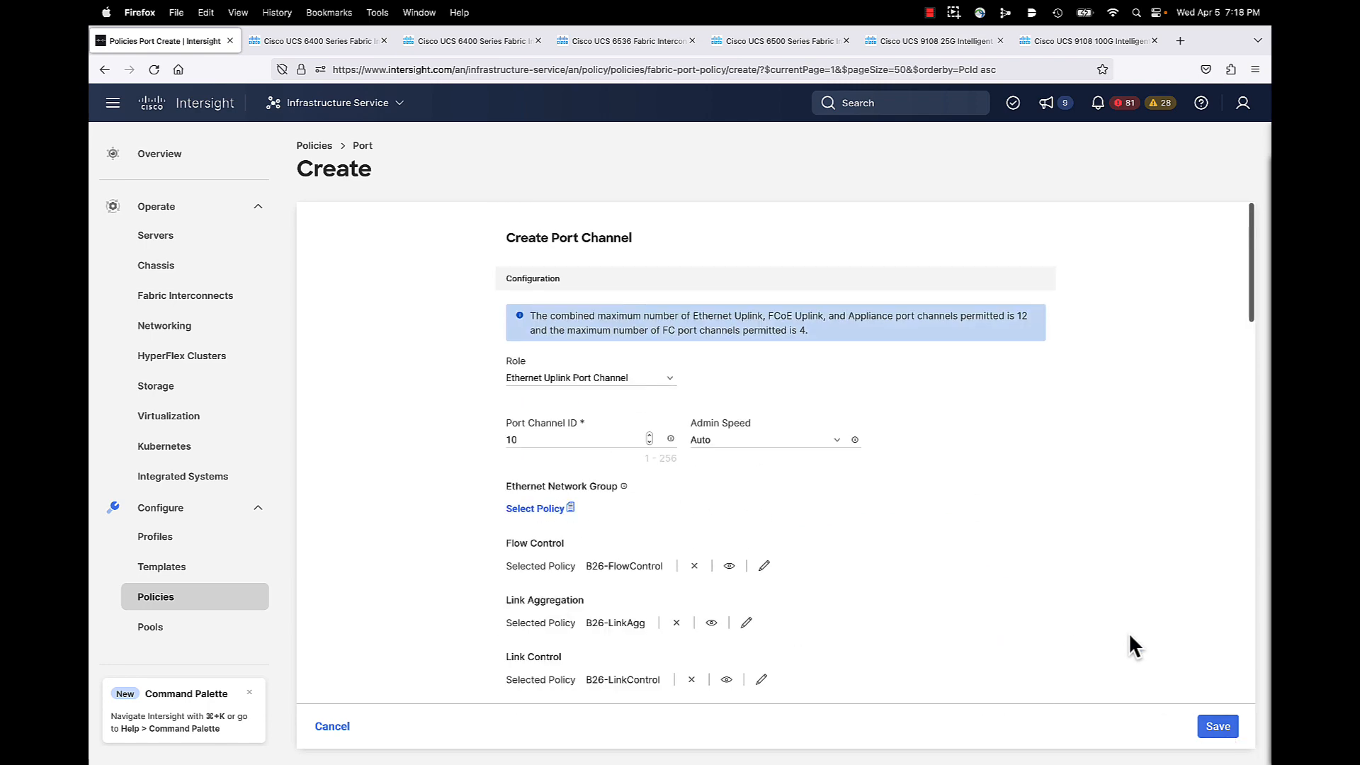
{"action": "left_click", "coordinate": [1218, 728]}
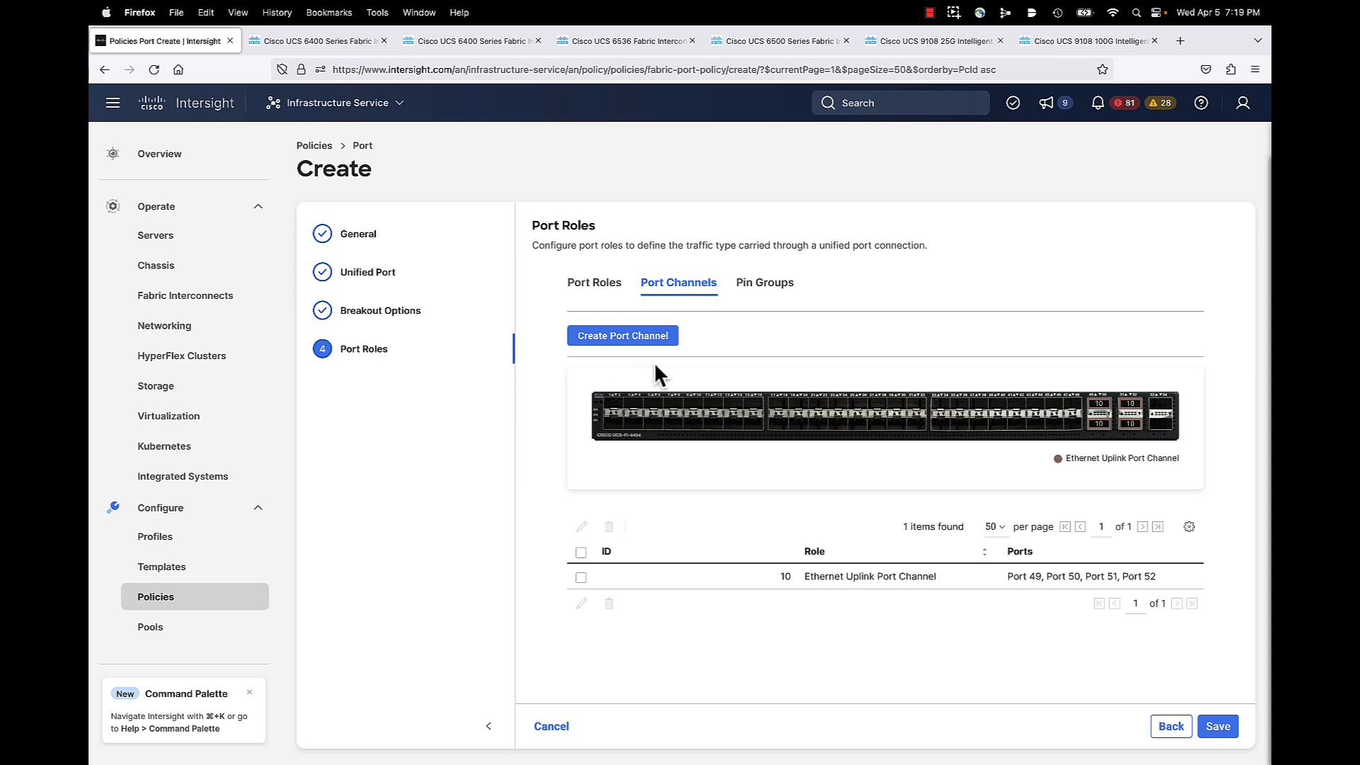
Step: Create FC uplink port channel 2 with 16Gbps admin speed and VSAN ID 100
{"action": "left_click", "coordinate": [631, 334]}
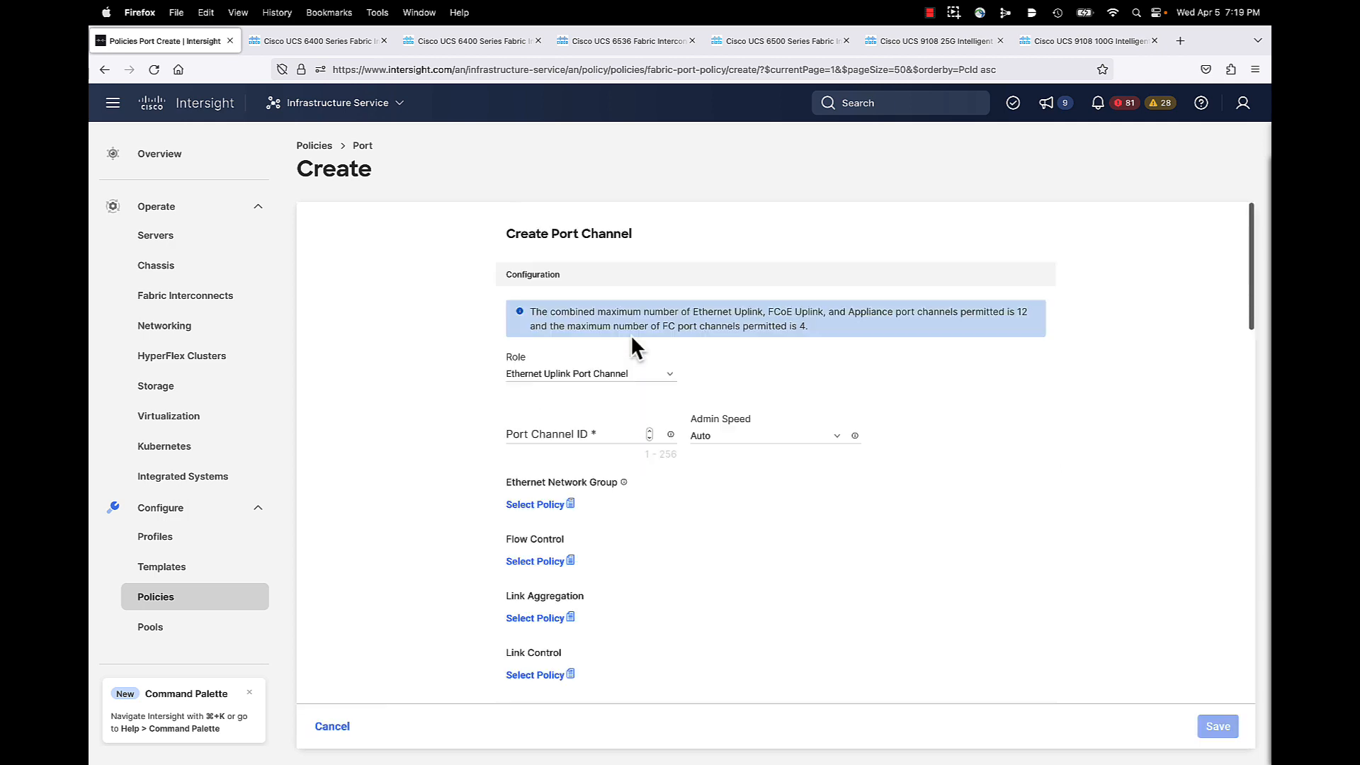
{"action": "left_click", "coordinate": [576, 379]}
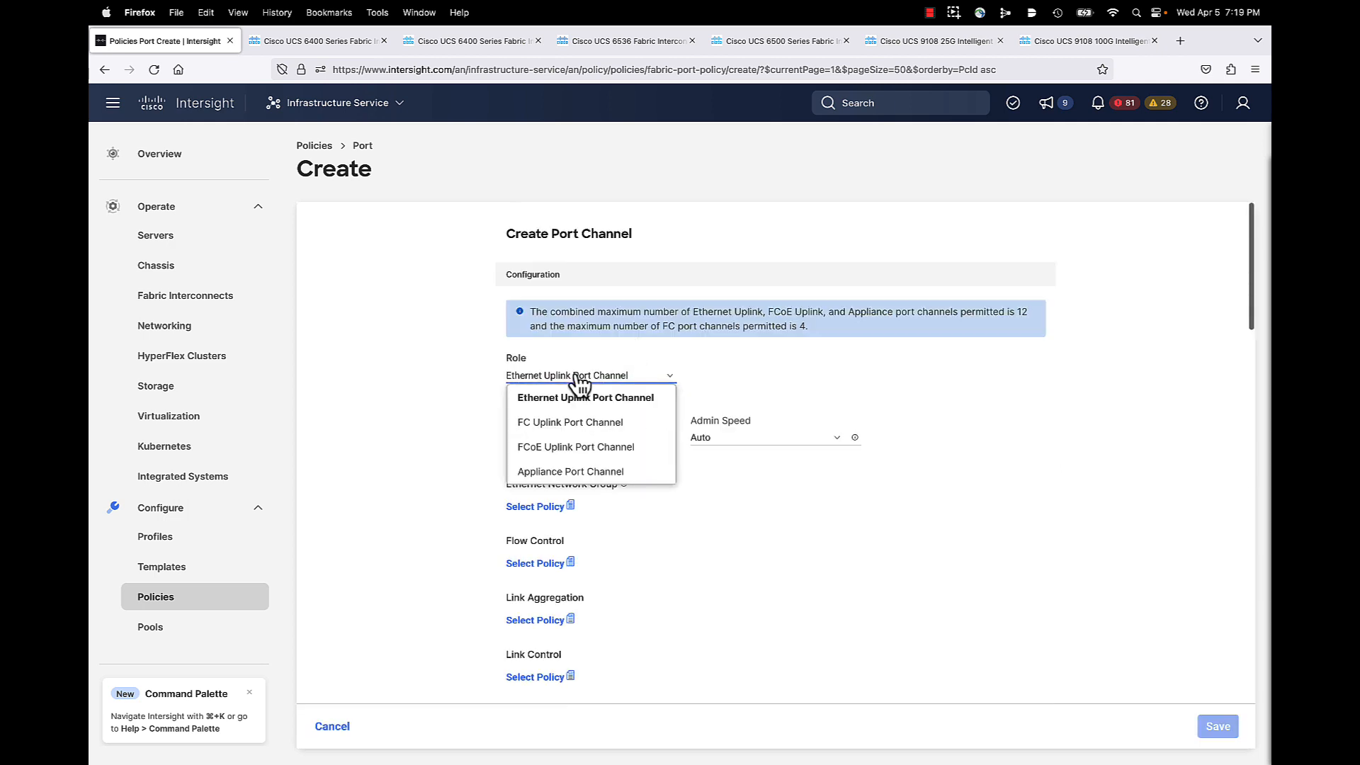
{"action": "left_click", "coordinate": [568, 423]}
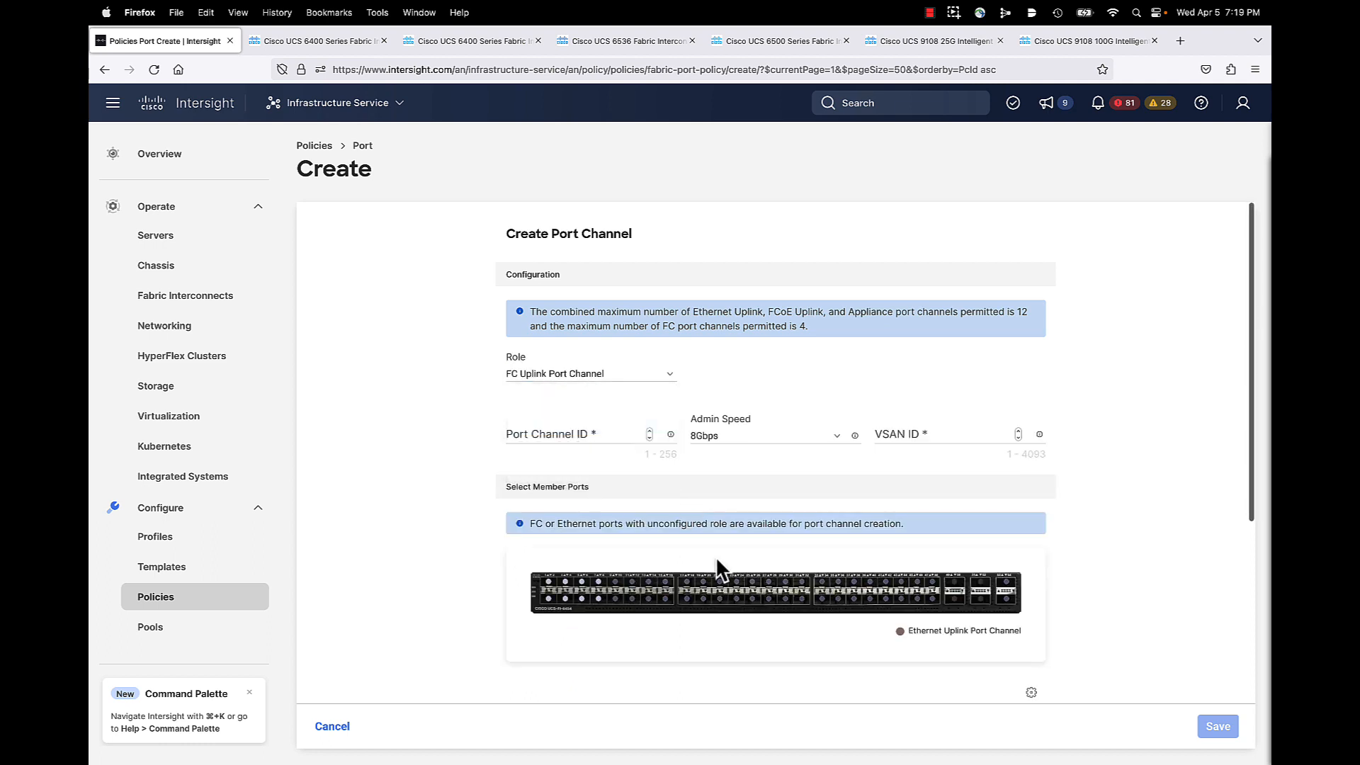
{"action": "left_click", "coordinate": [576, 435]}
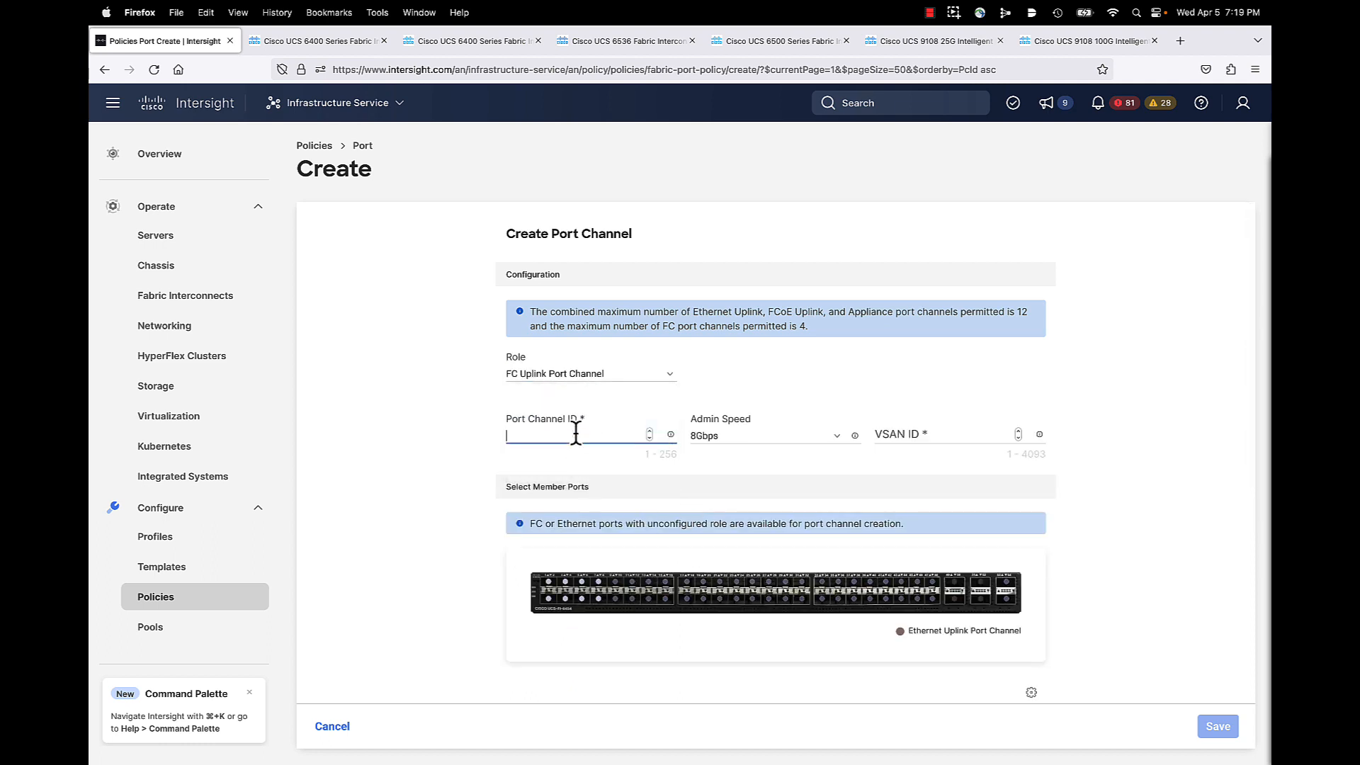
{"action": "type", "text": "2"}
{"action": "left_click", "coordinate": [841, 441]}
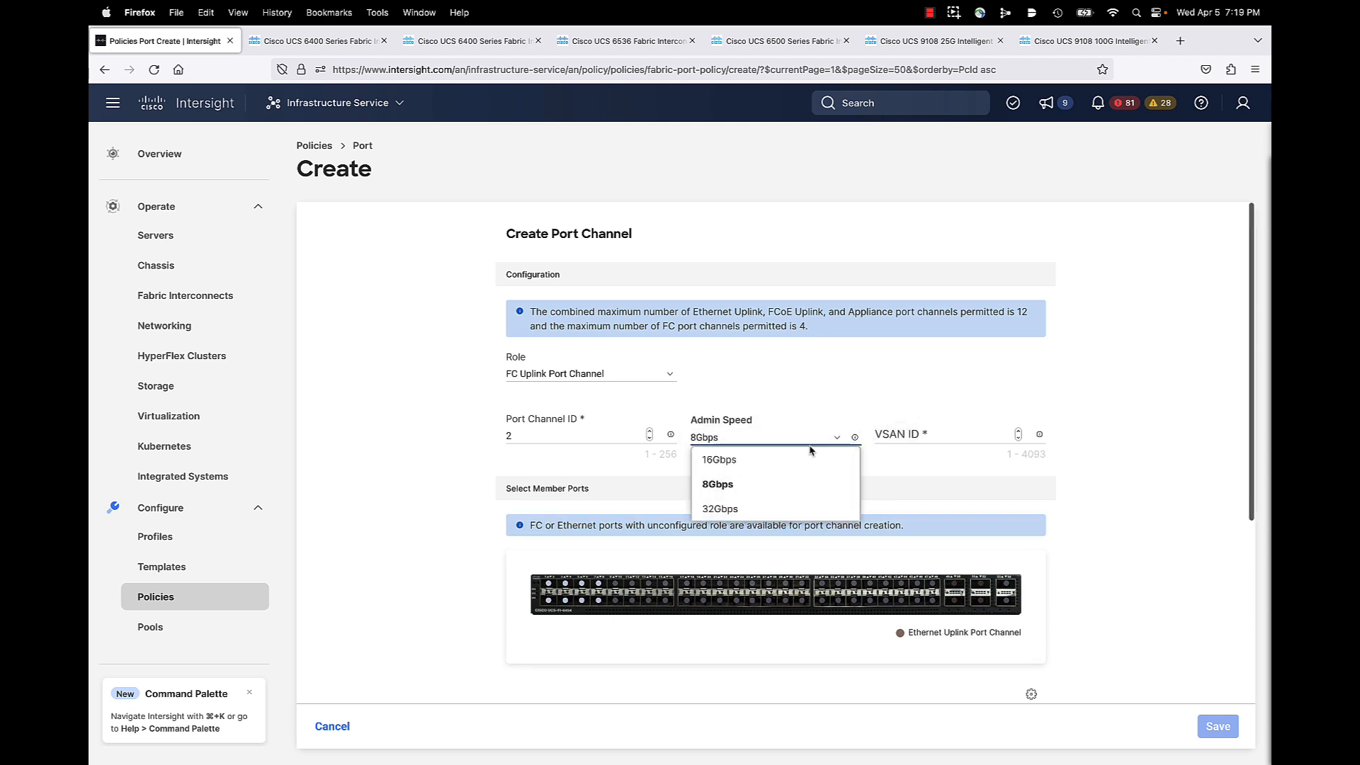
{"action": "left_click", "coordinate": [723, 462]}
{"action": "left_click", "coordinate": [929, 436]}
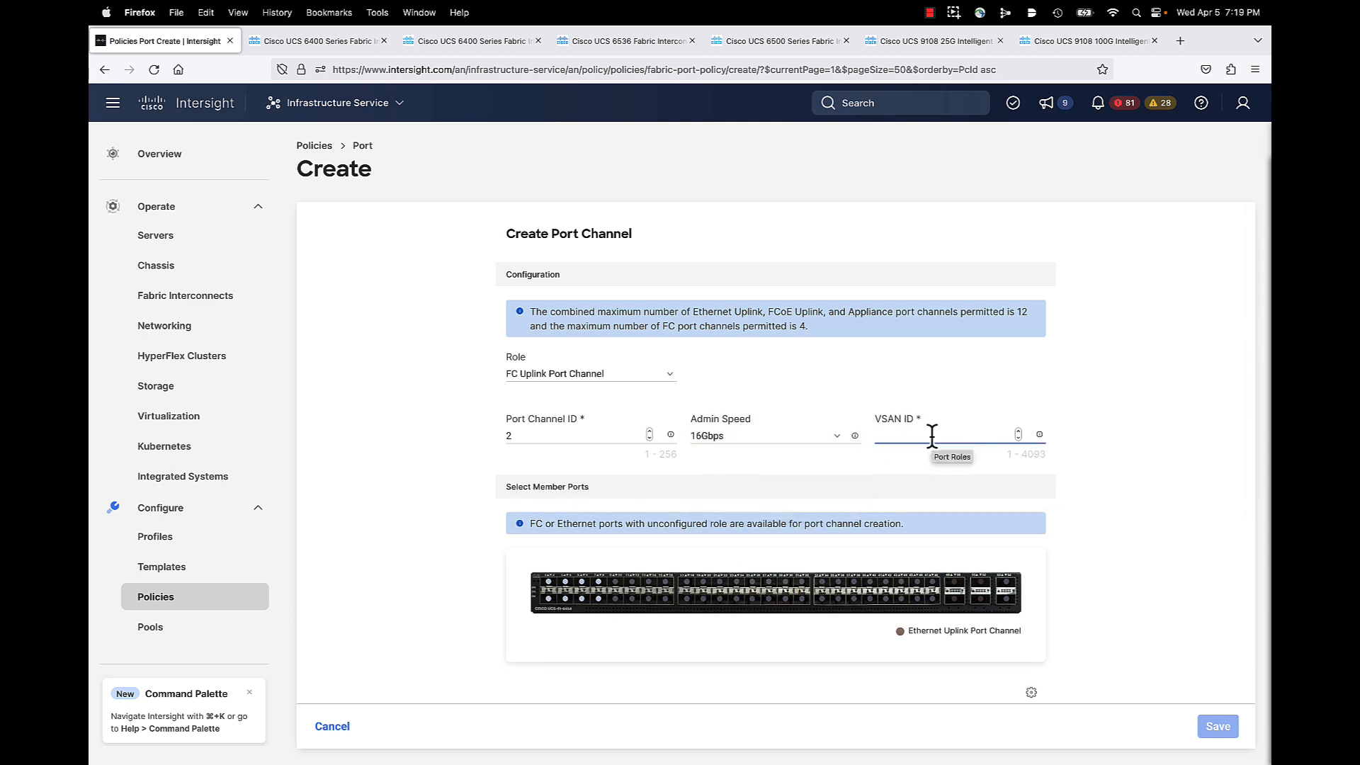
{"action": "type", "text": "100"}
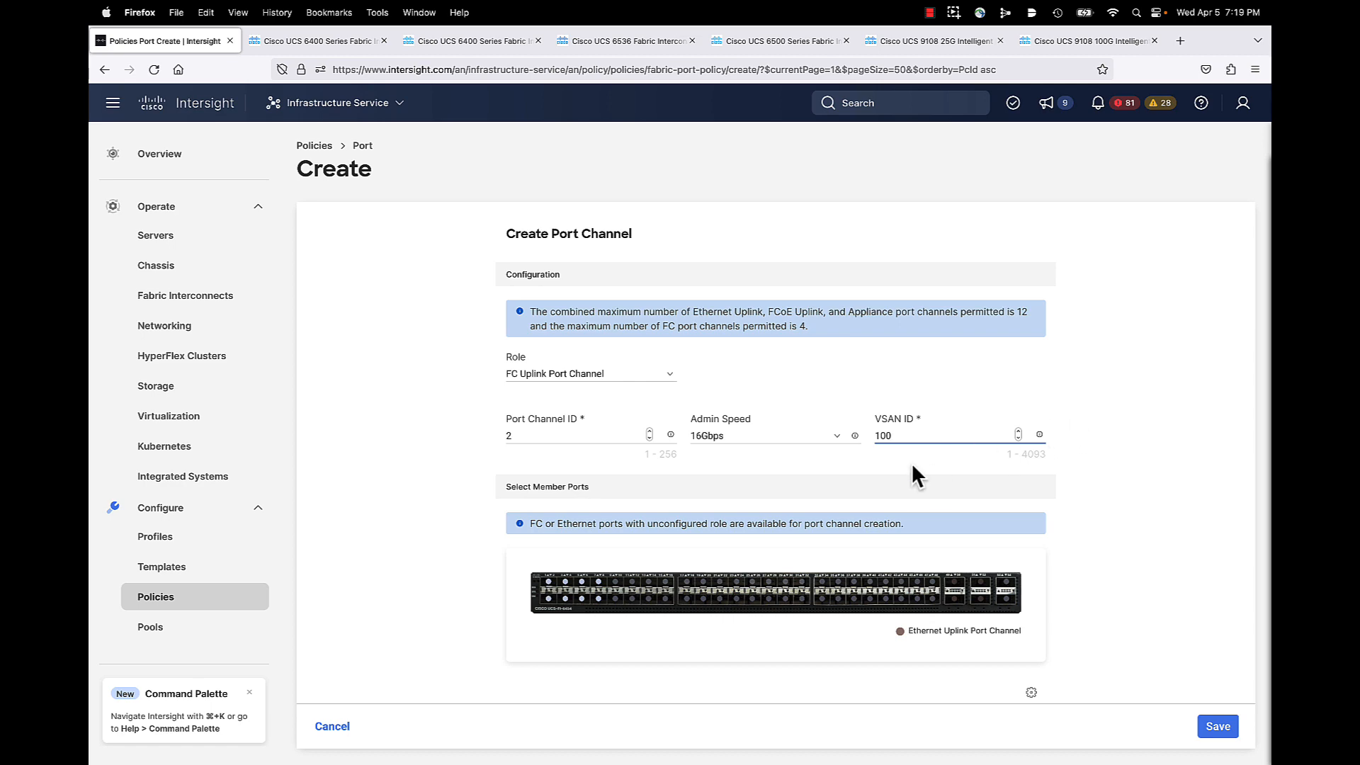
Step: Add ports 1–4 as members and save the FC uplink port channel
{"action": "scroll", "coordinate": [925, 584], "scroll_direction": "down", "scroll_amount": 5}
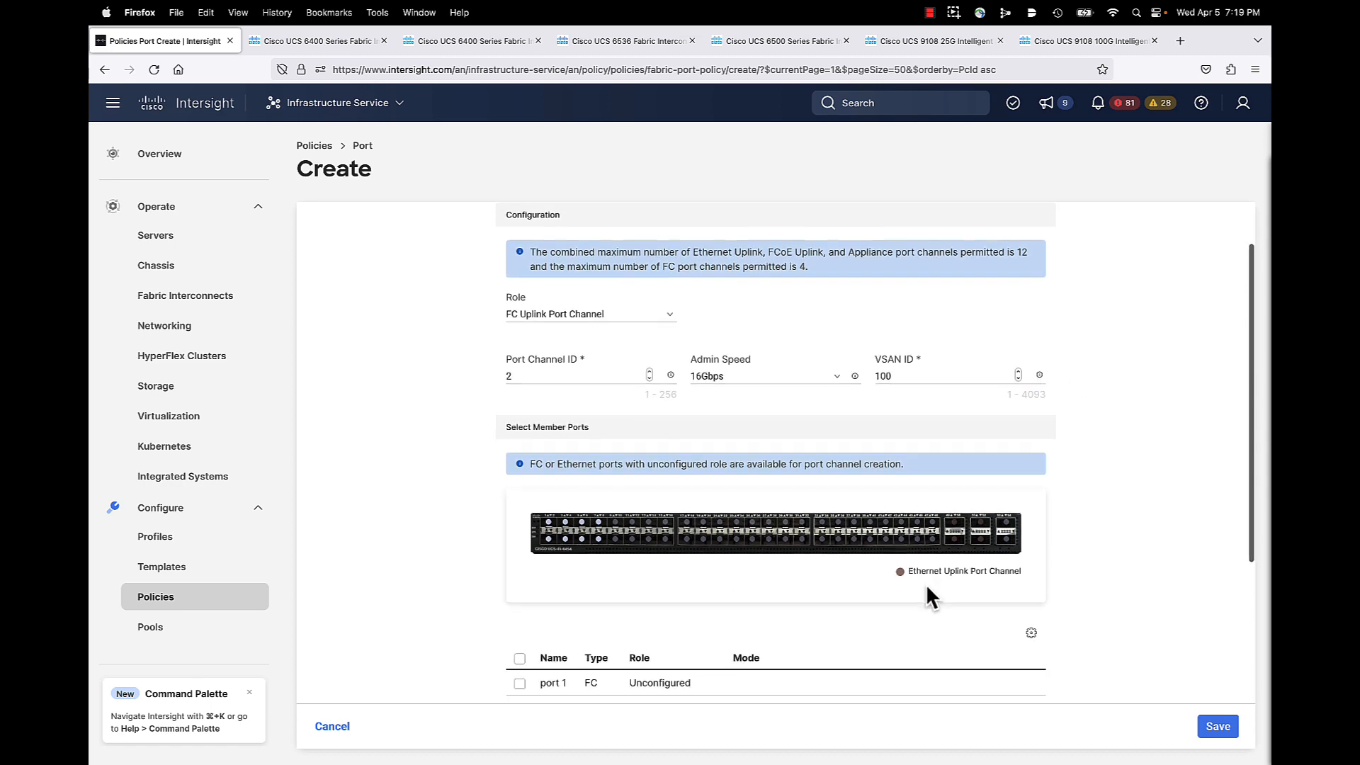
{"action": "scroll", "coordinate": [925, 583], "scroll_direction": "down", "scroll_amount": 1}
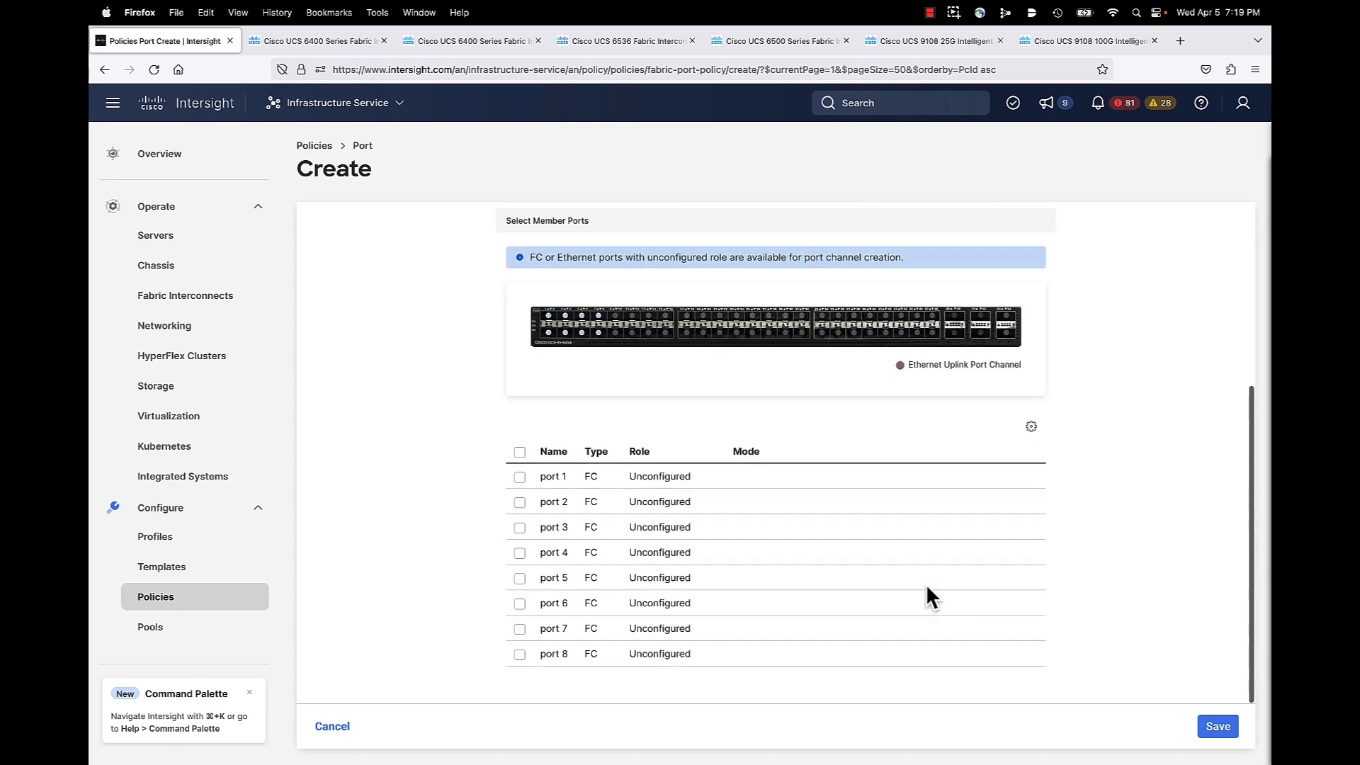
{"action": "left_click", "coordinate": [519, 479]}
{"action": "left_click", "coordinate": [520, 504]}
{"action": "left_click", "coordinate": [519, 530]}
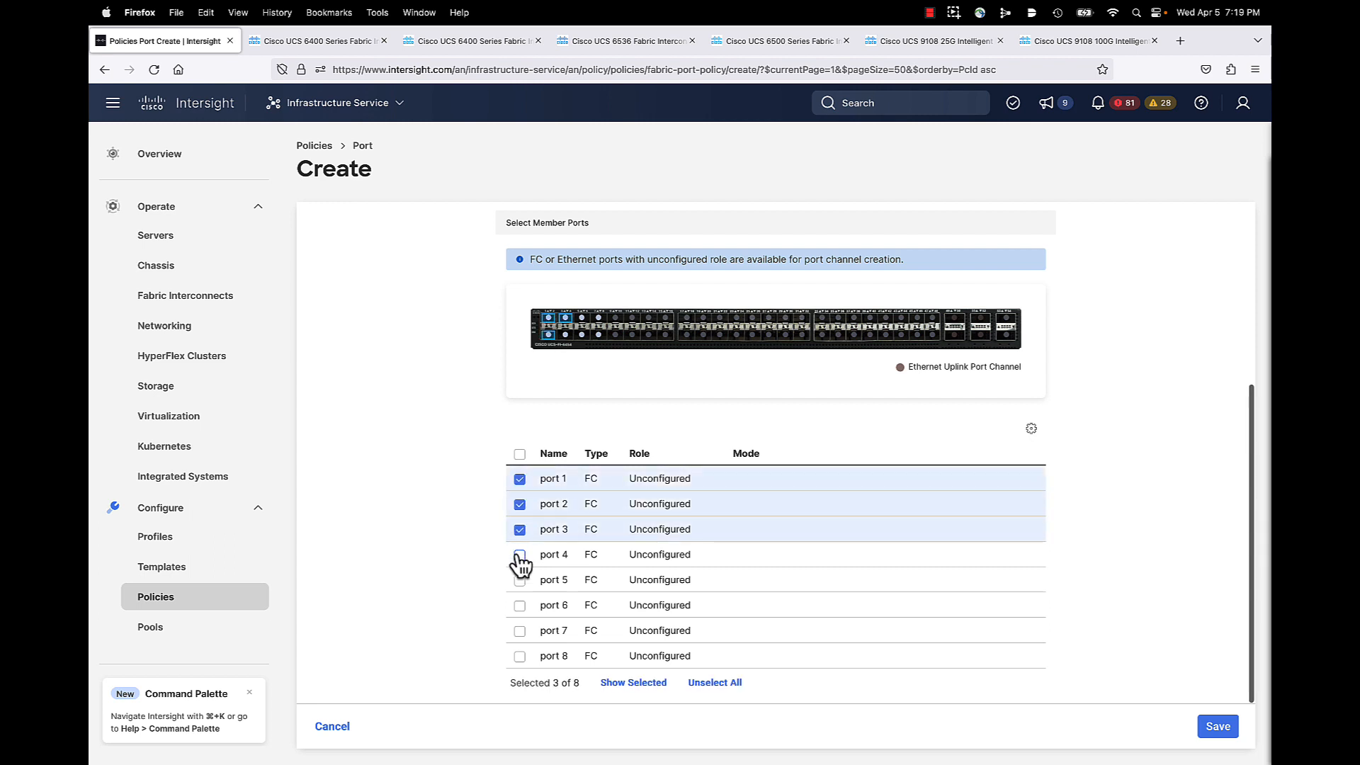
{"action": "left_click", "coordinate": [520, 555]}
{"action": "scroll", "coordinate": [697, 553], "scroll_direction": "up", "scroll_amount": 3}
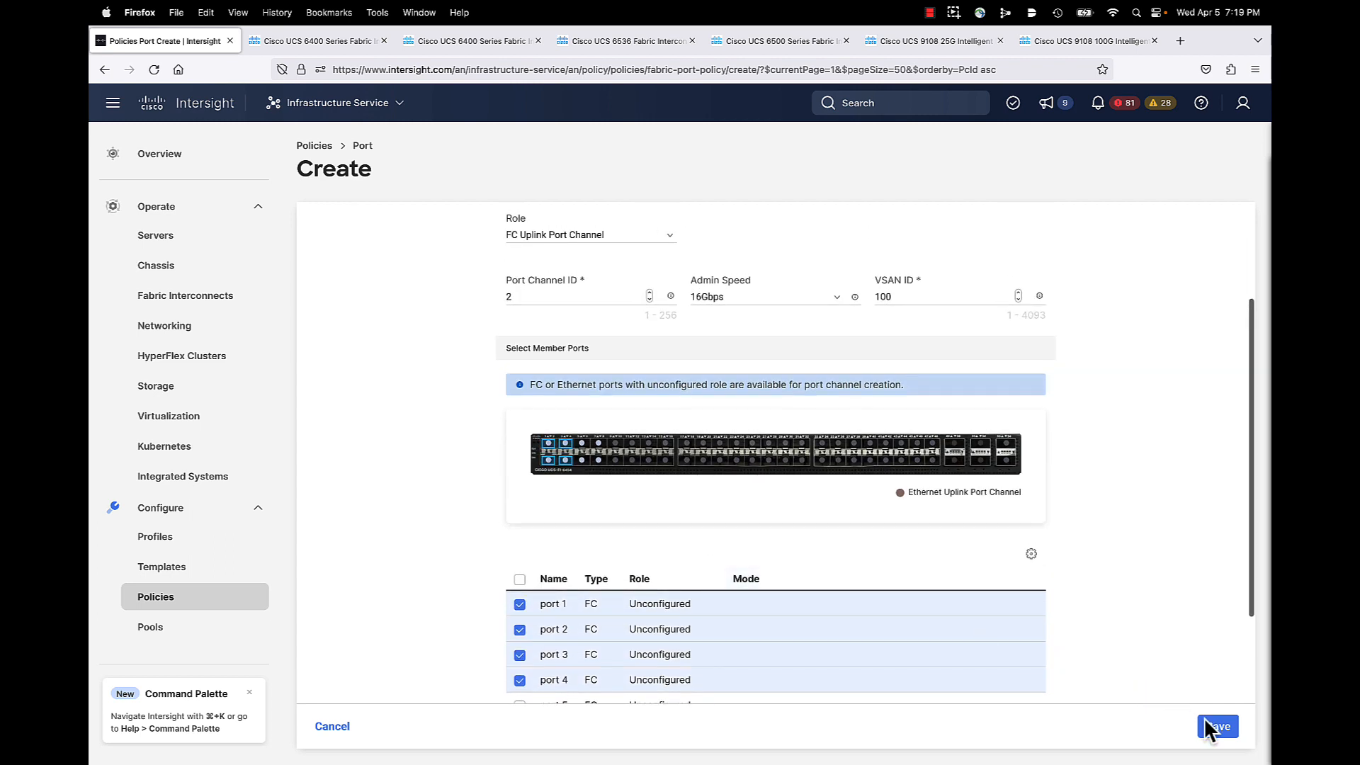
{"action": "left_click", "coordinate": [1208, 725]}
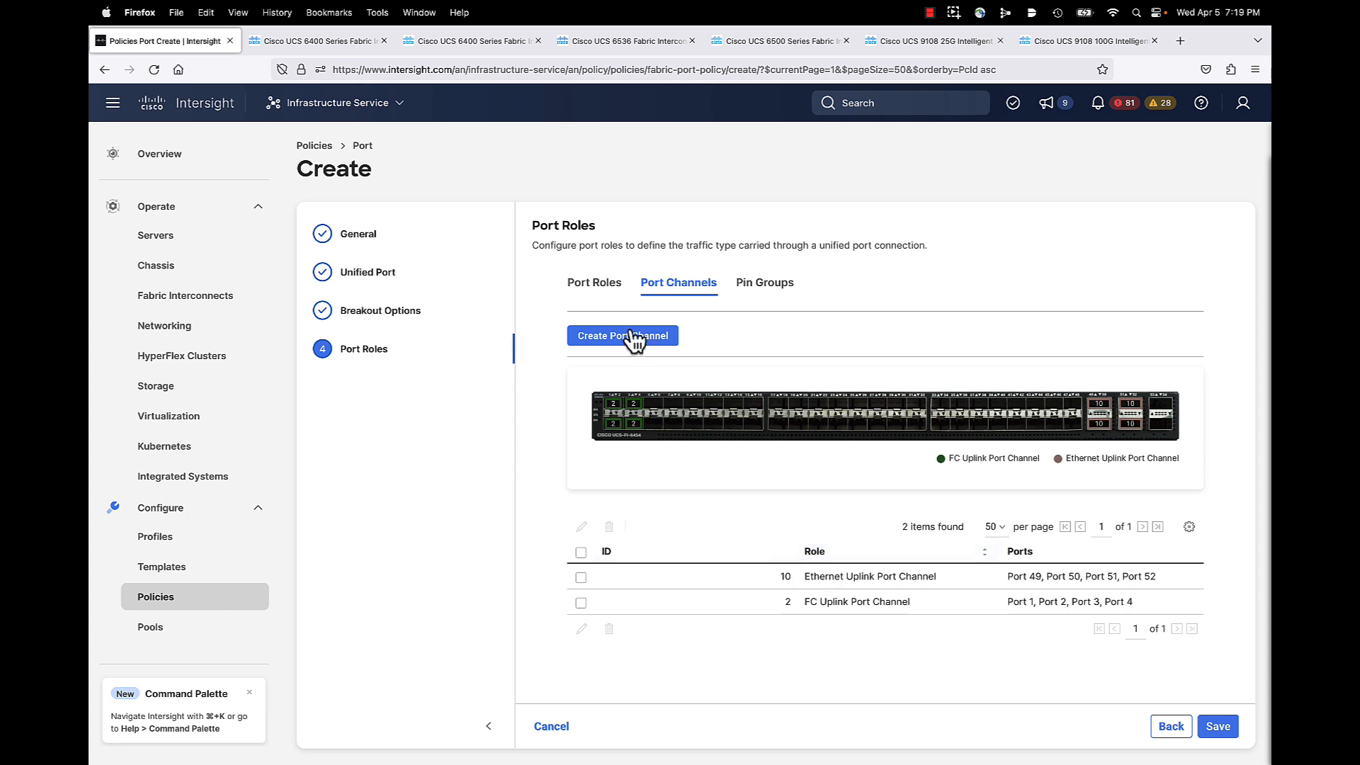
Step: Select ports 9 through 16 on the Port Roles switch diagram
{"action": "left_click", "coordinate": [607, 285]}
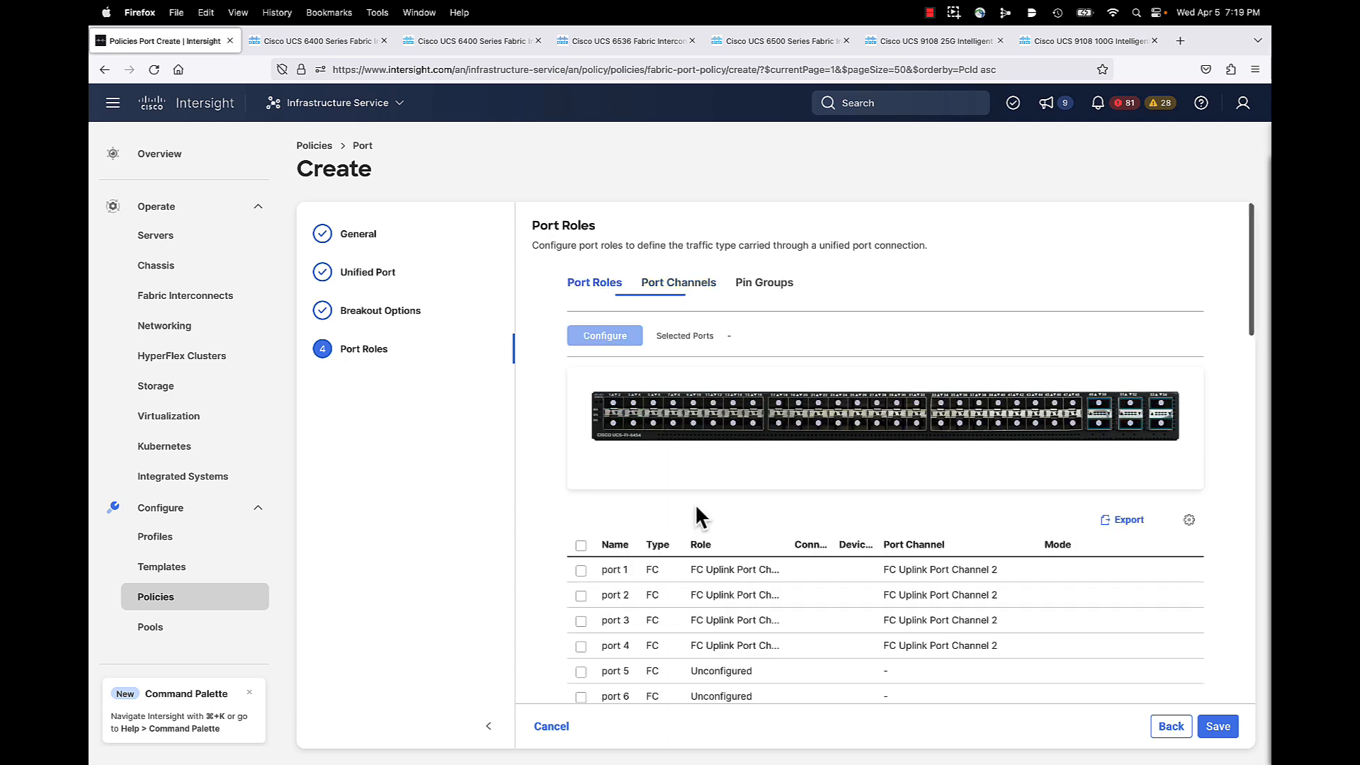
{"action": "scroll", "coordinate": [835, 610], "scroll_direction": "down", "scroll_amount": 5}
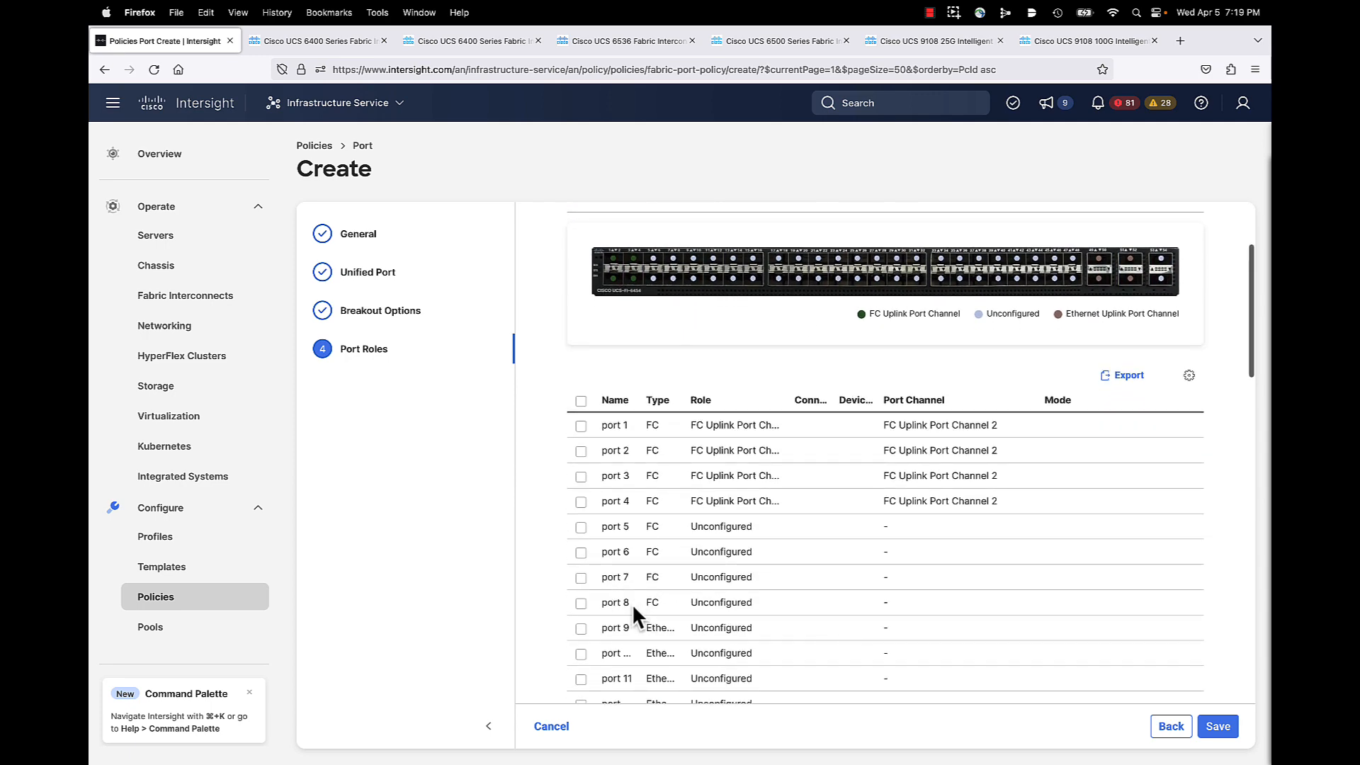
{"action": "scroll", "coordinate": [631, 605], "scroll_direction": "down", "scroll_amount": 1}
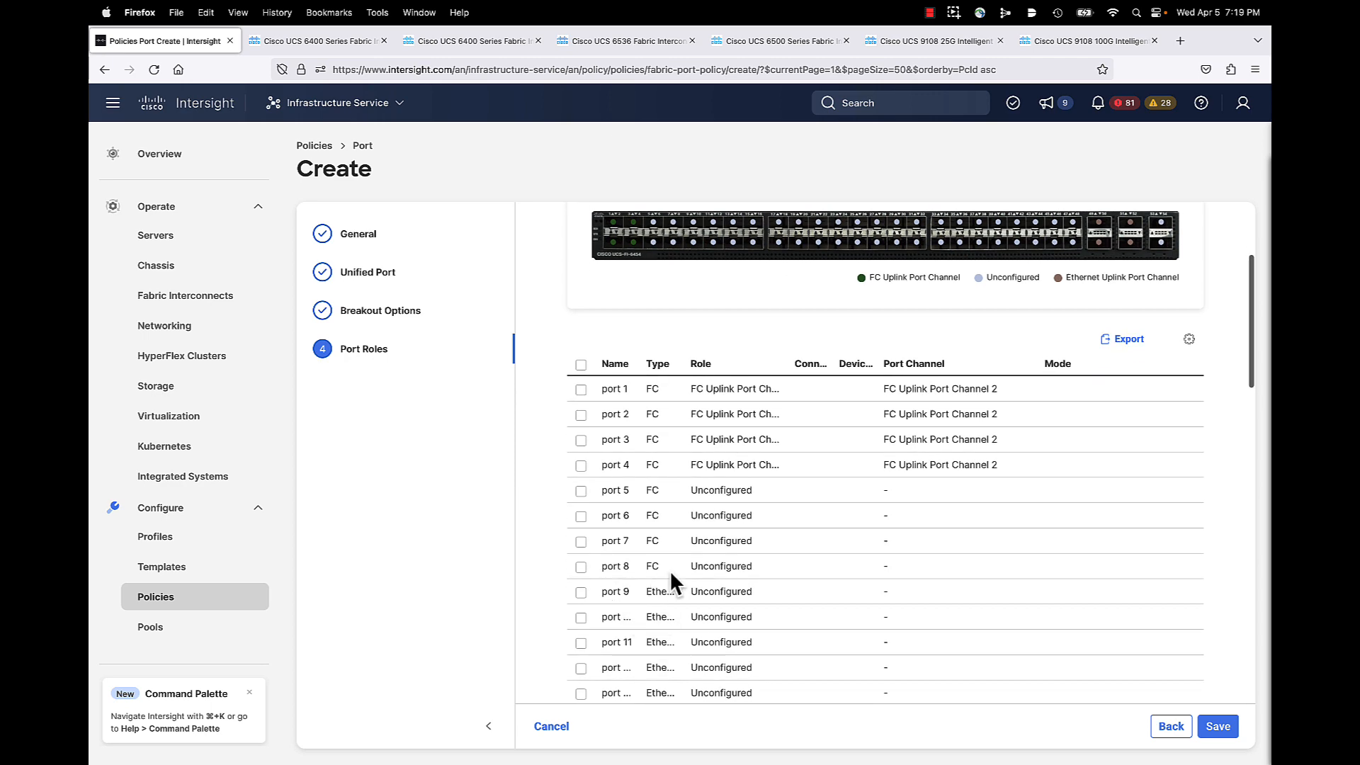
{"action": "scroll", "coordinate": [650, 568], "scroll_direction": "up", "scroll_amount": 1}
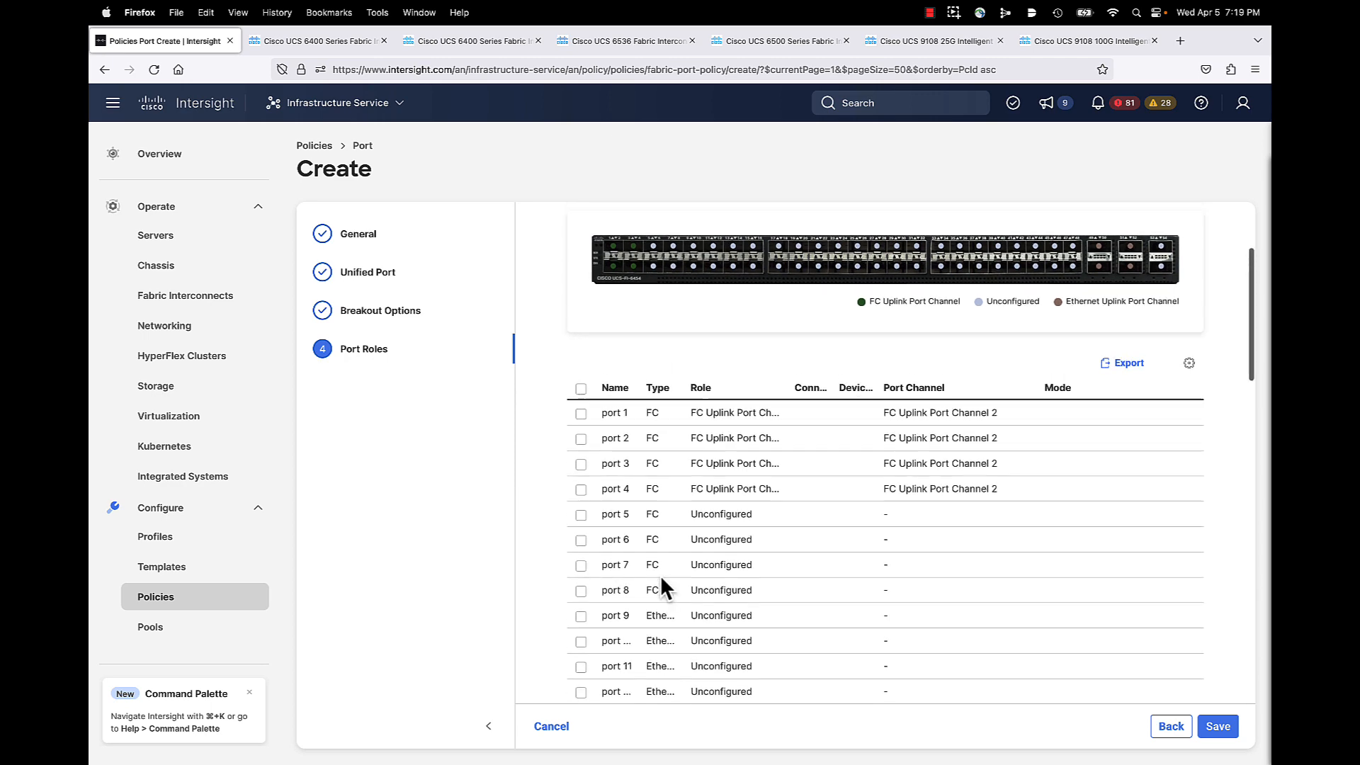
{"action": "left_click", "coordinate": [693, 246]}
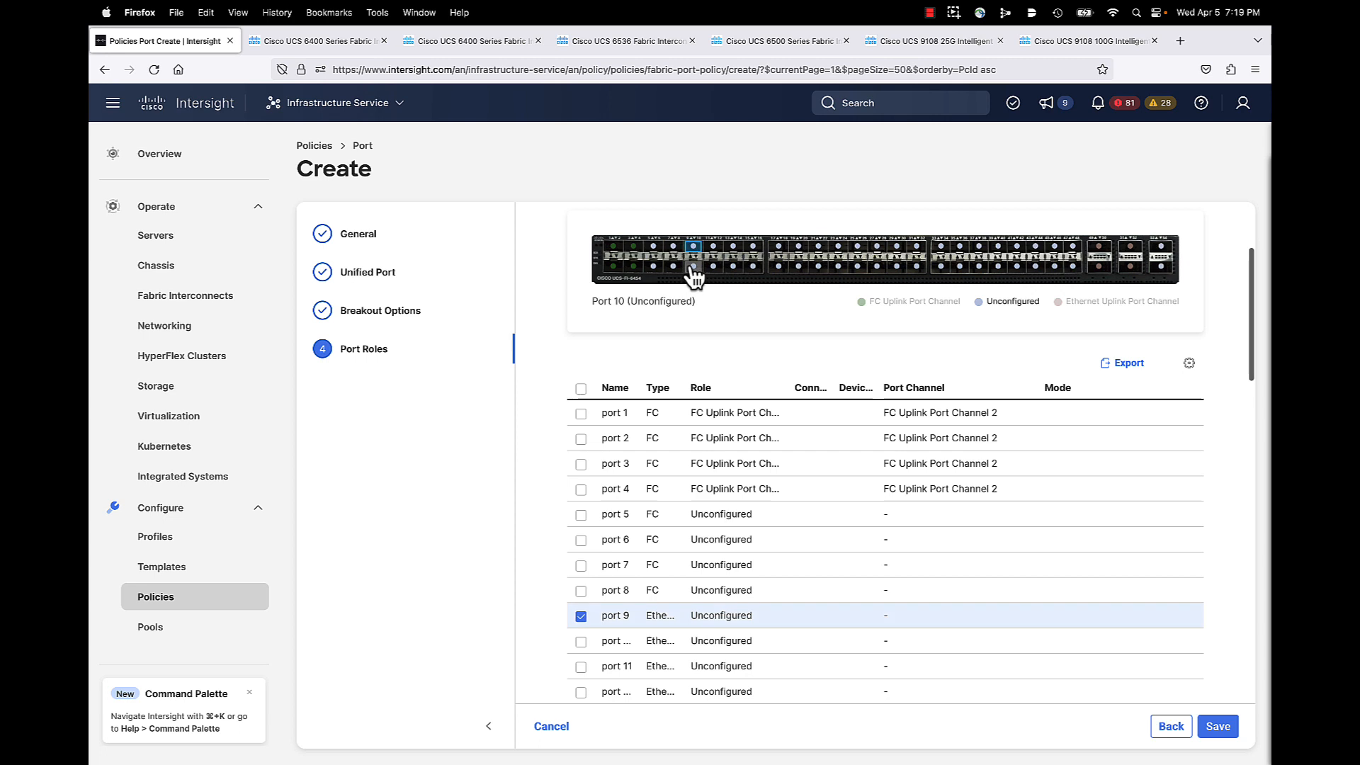
{"action": "left_click", "coordinate": [693, 266]}
{"action": "left_click", "coordinate": [712, 247]}
{"action": "left_click", "coordinate": [713, 266]}
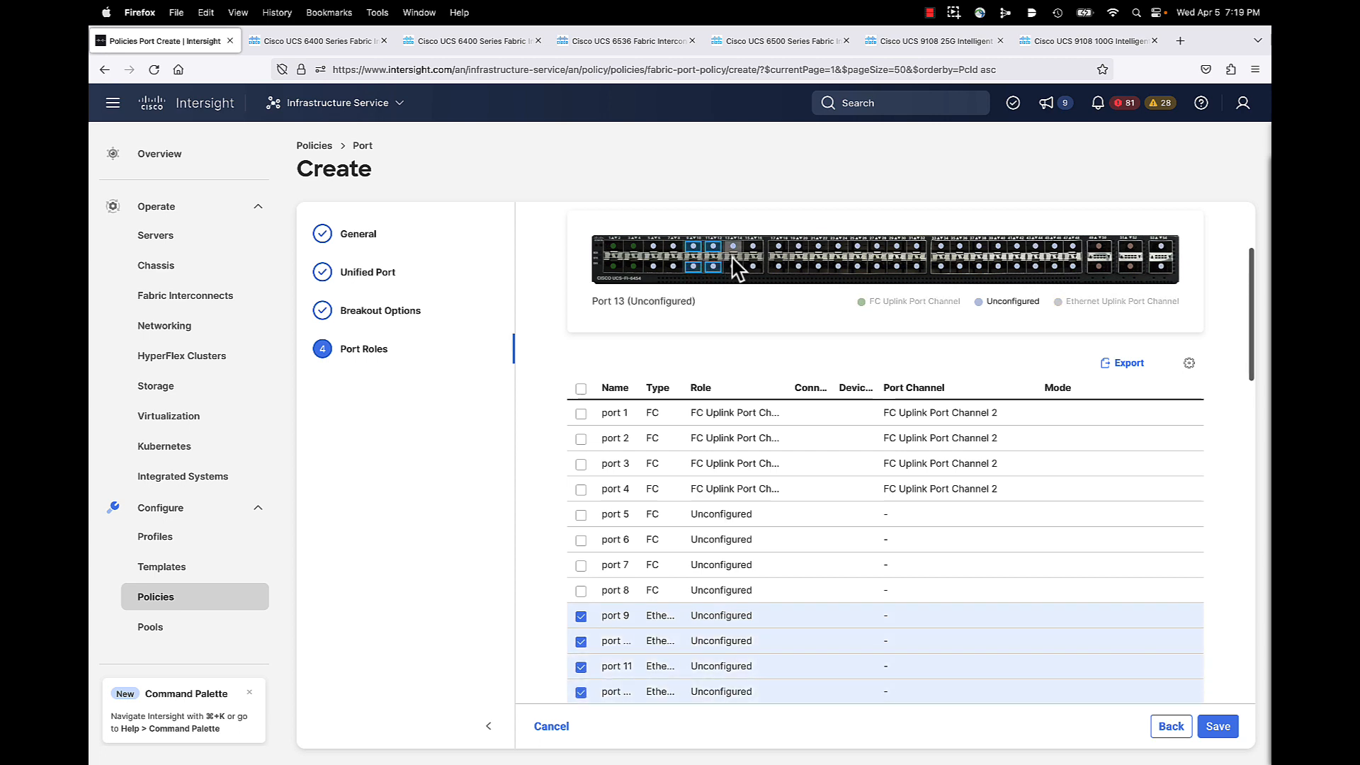
{"action": "left_click", "coordinate": [732, 266]}
{"action": "left_click", "coordinate": [752, 246]}
{"action": "left_click", "coordinate": [752, 267]}
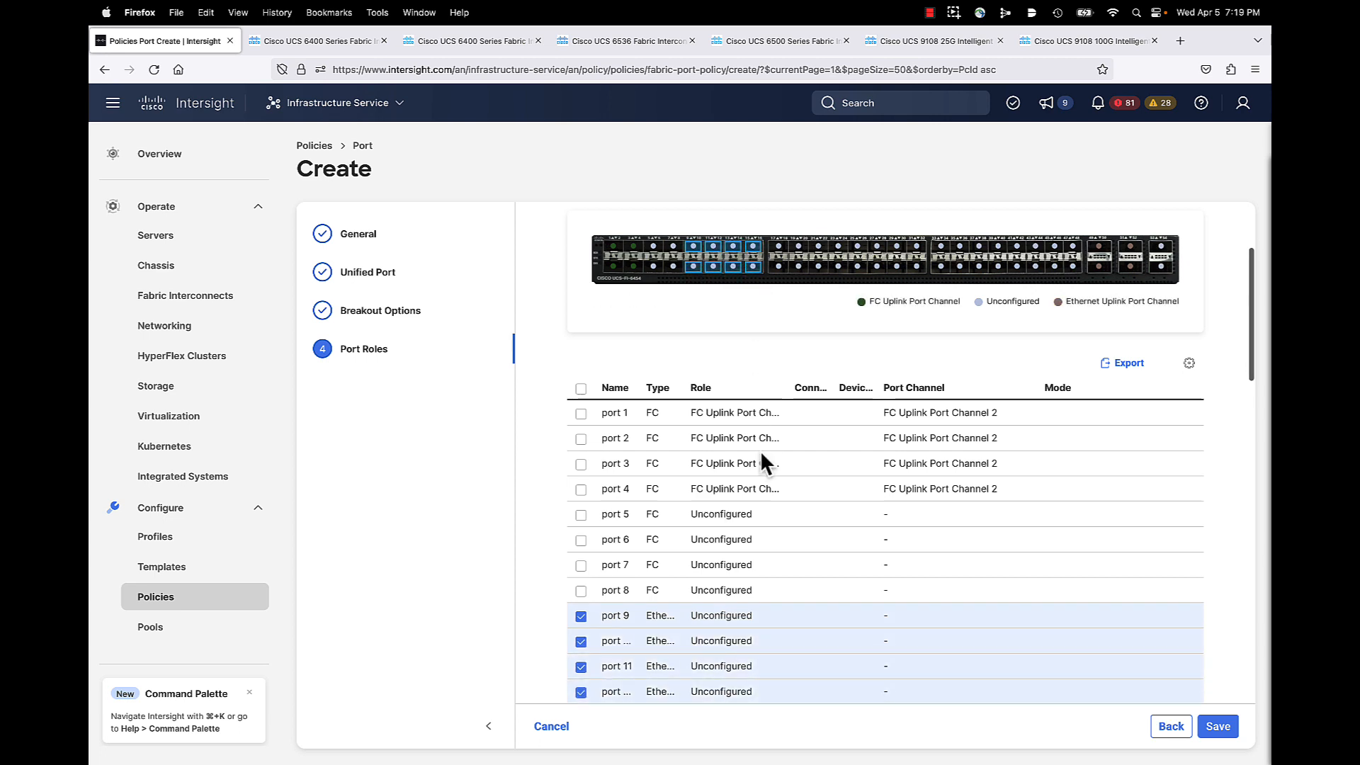
{"action": "scroll", "coordinate": [716, 369], "scroll_direction": "up", "scroll_amount": 2}
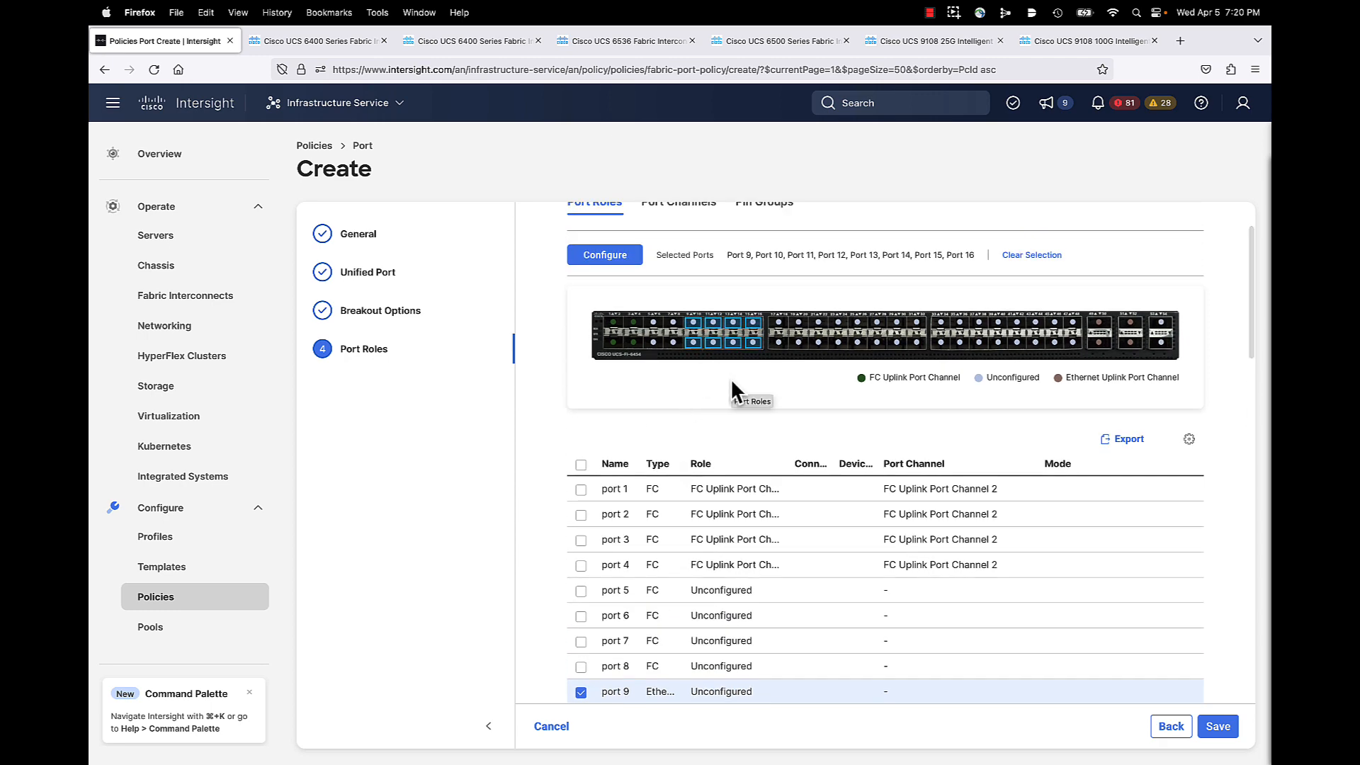
{"action": "scroll", "coordinate": [1001, 622], "scroll_direction": "down", "scroll_amount": 5}
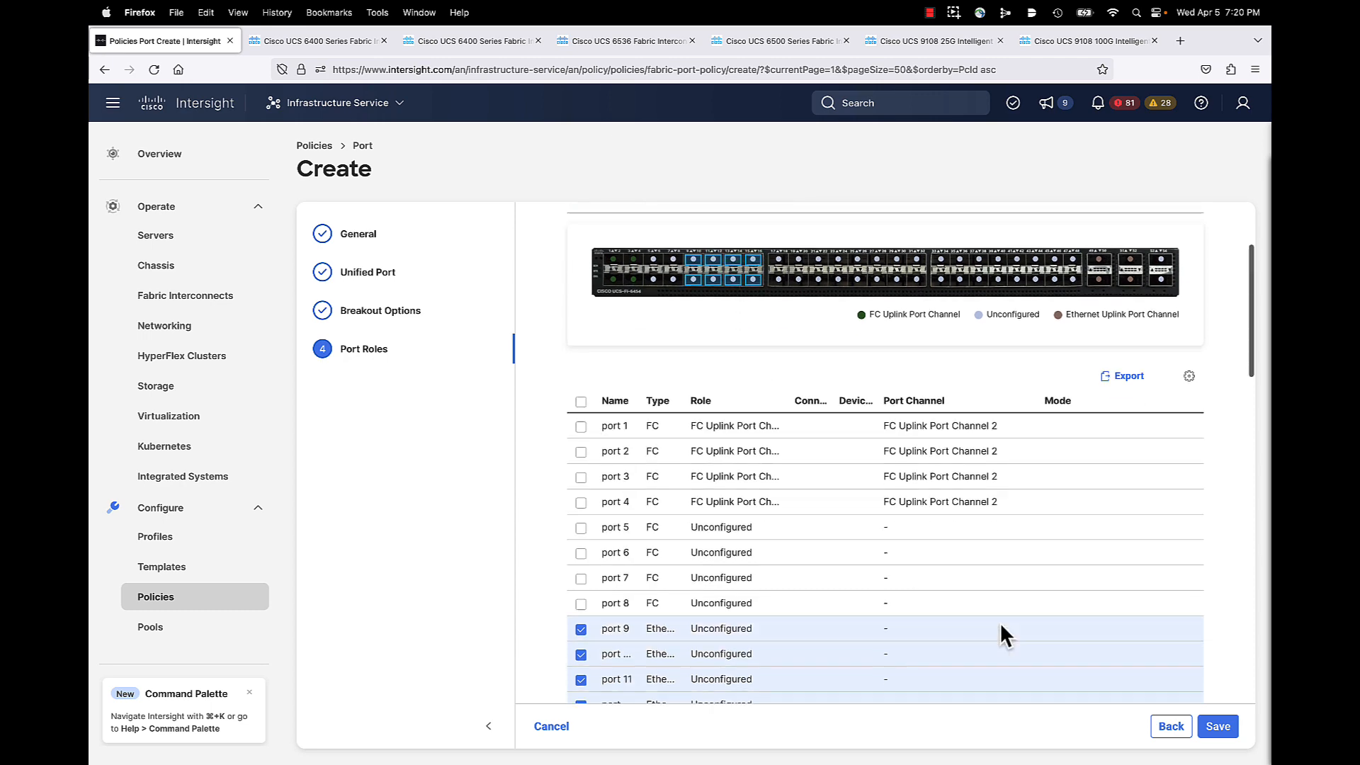
{"action": "scroll", "coordinate": [1000, 622], "scroll_direction": "up", "scroll_amount": 3}
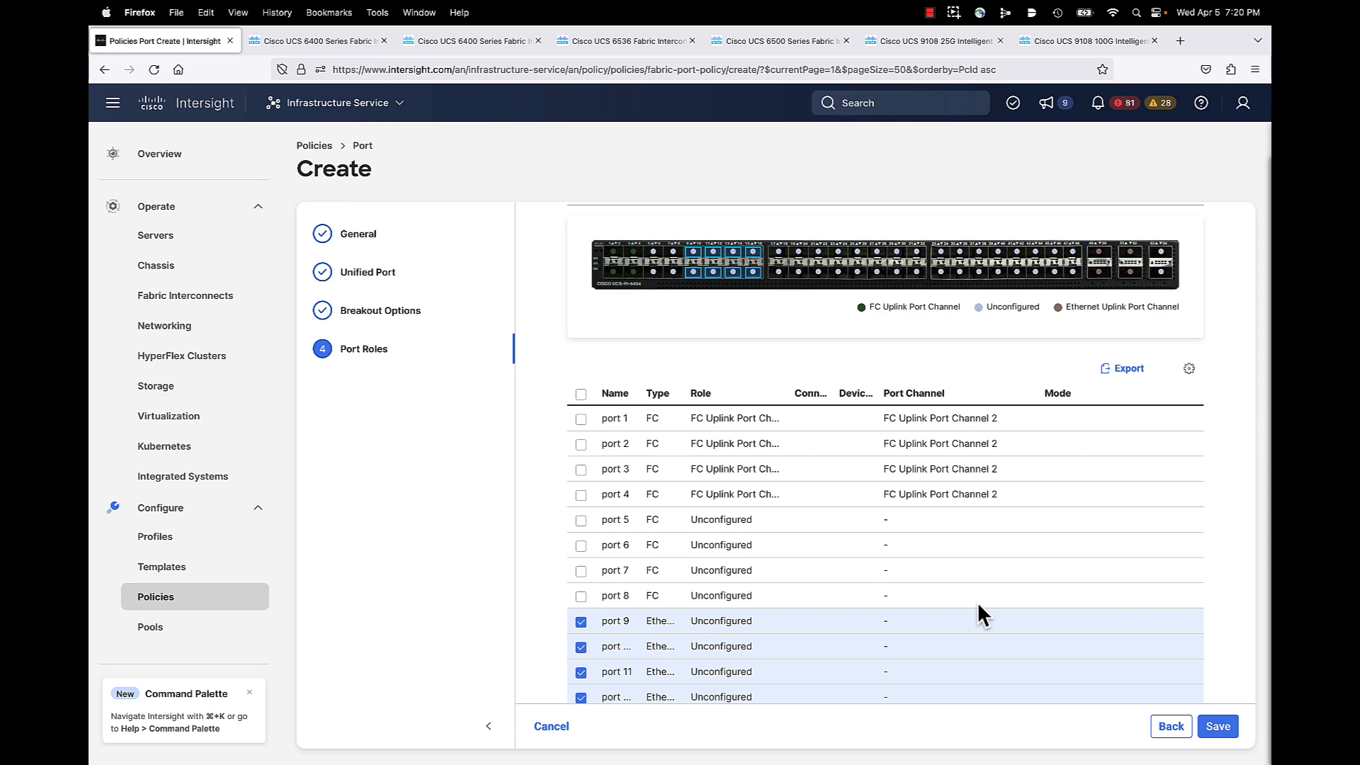
{"action": "scroll", "coordinate": [976, 602], "scroll_direction": "up", "scroll_amount": 3}
Step: Give ports 9–16 the Server role with manual chassis/server numbering enabled
{"action": "left_click", "coordinate": [614, 343]}
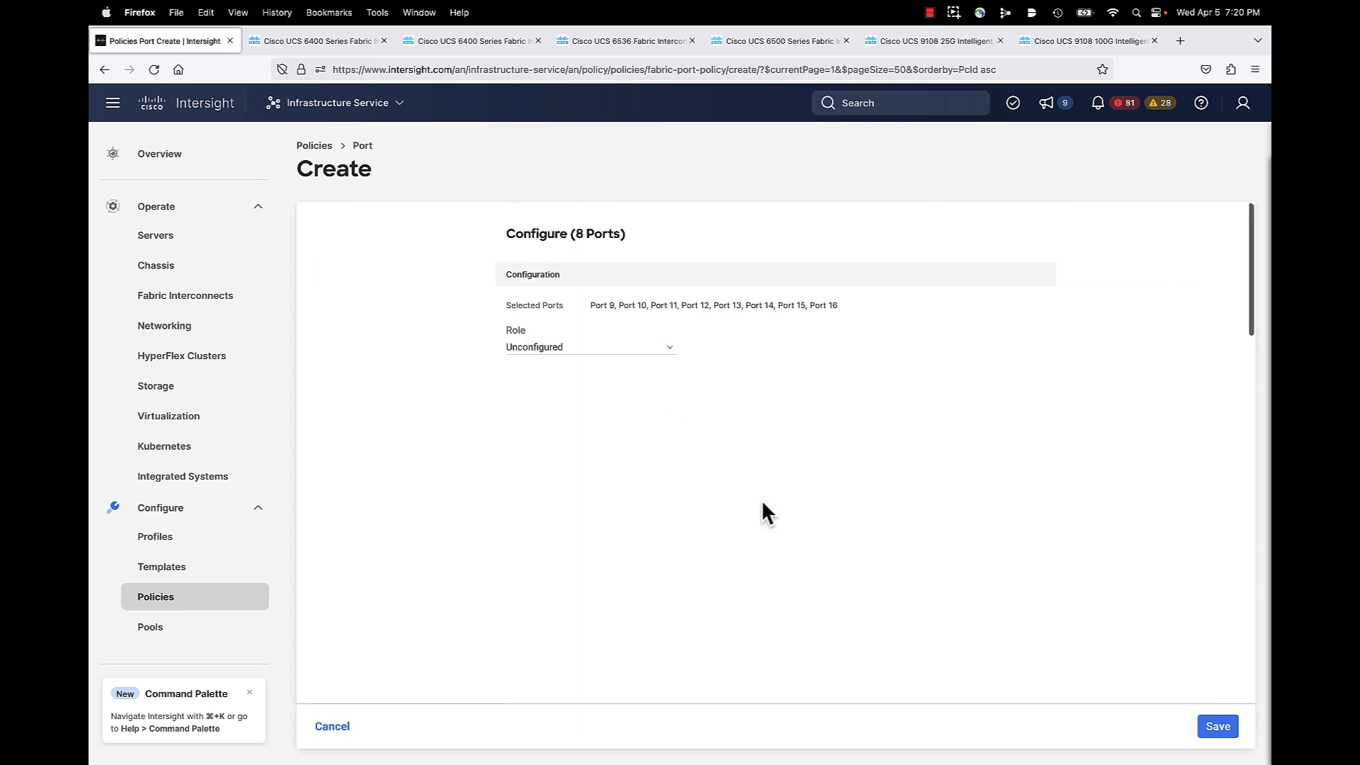
{"action": "left_click", "coordinate": [541, 347]}
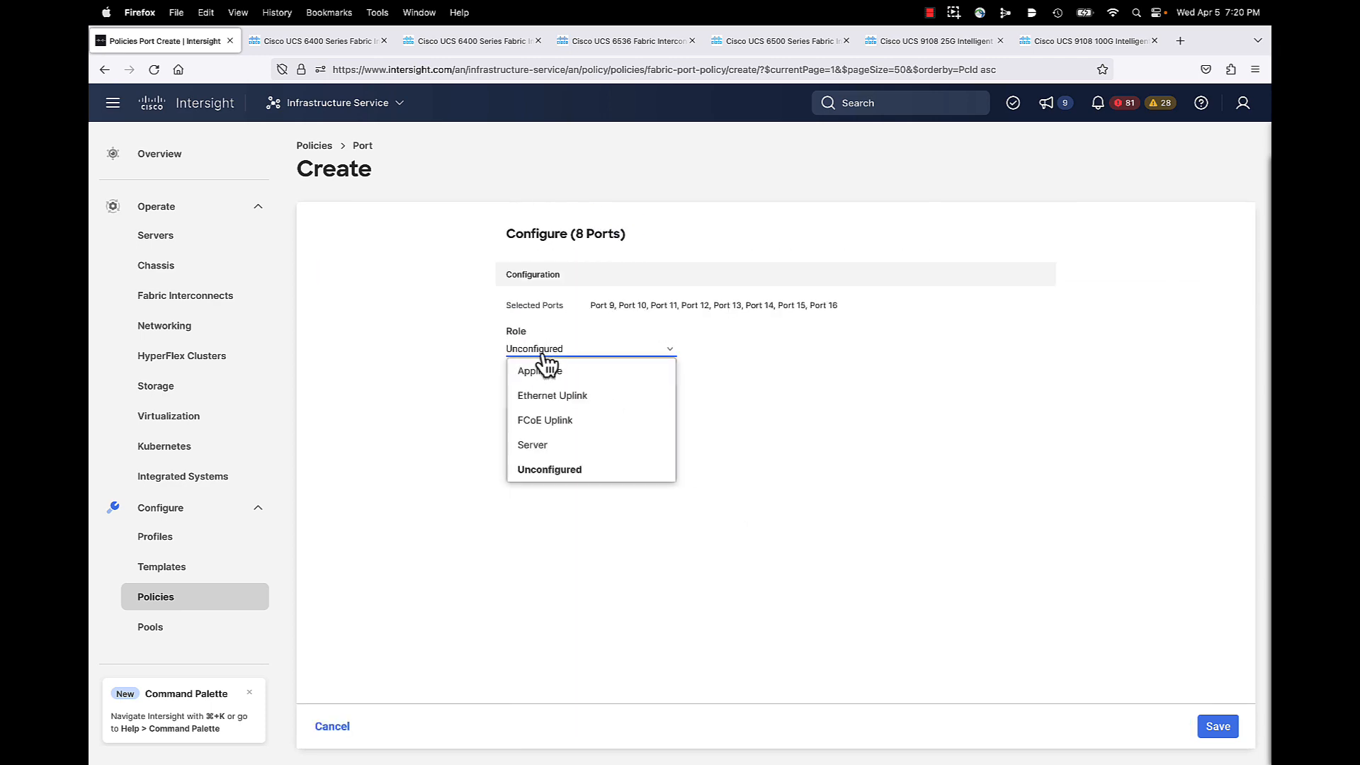
{"action": "left_click", "coordinate": [539, 443]}
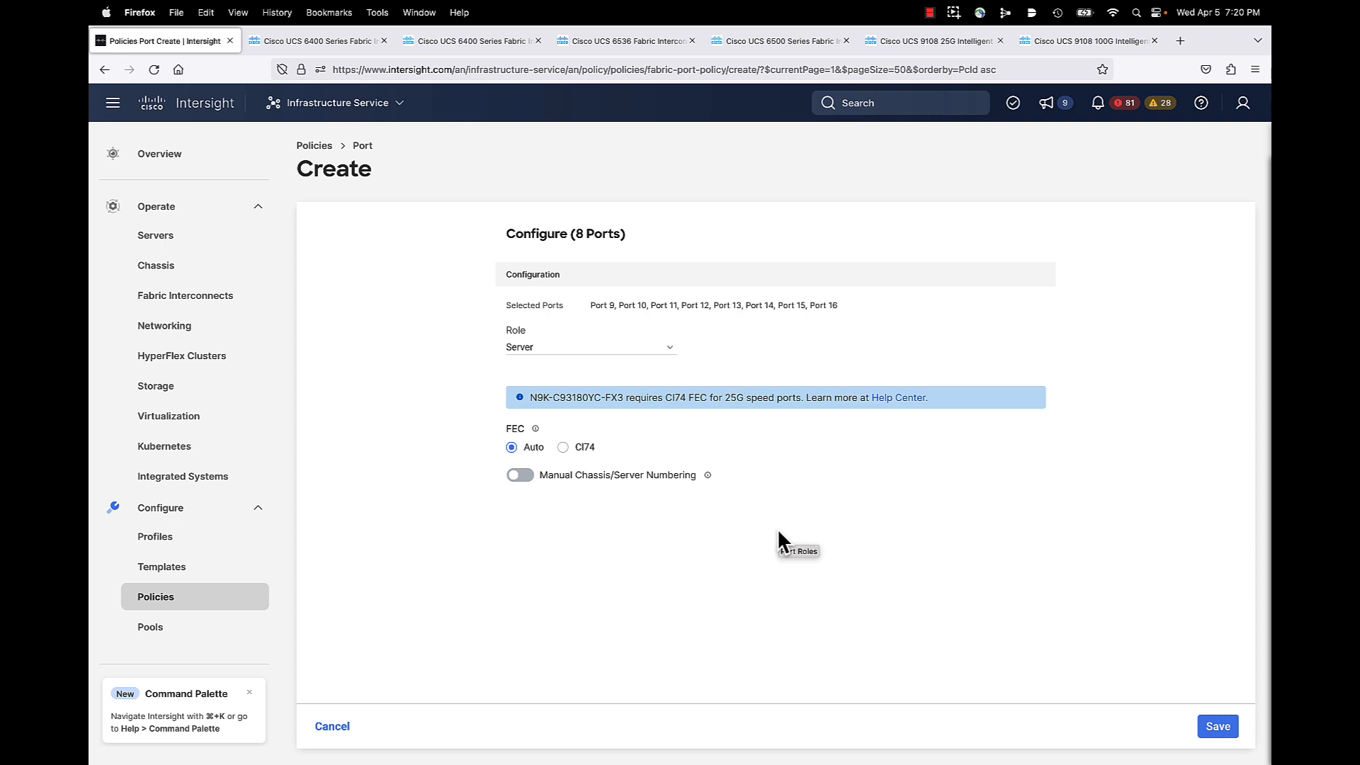
{"action": "left_click", "coordinate": [523, 476]}
{"action": "scroll", "coordinate": [840, 638], "scroll_direction": "down", "scroll_amount": 3}
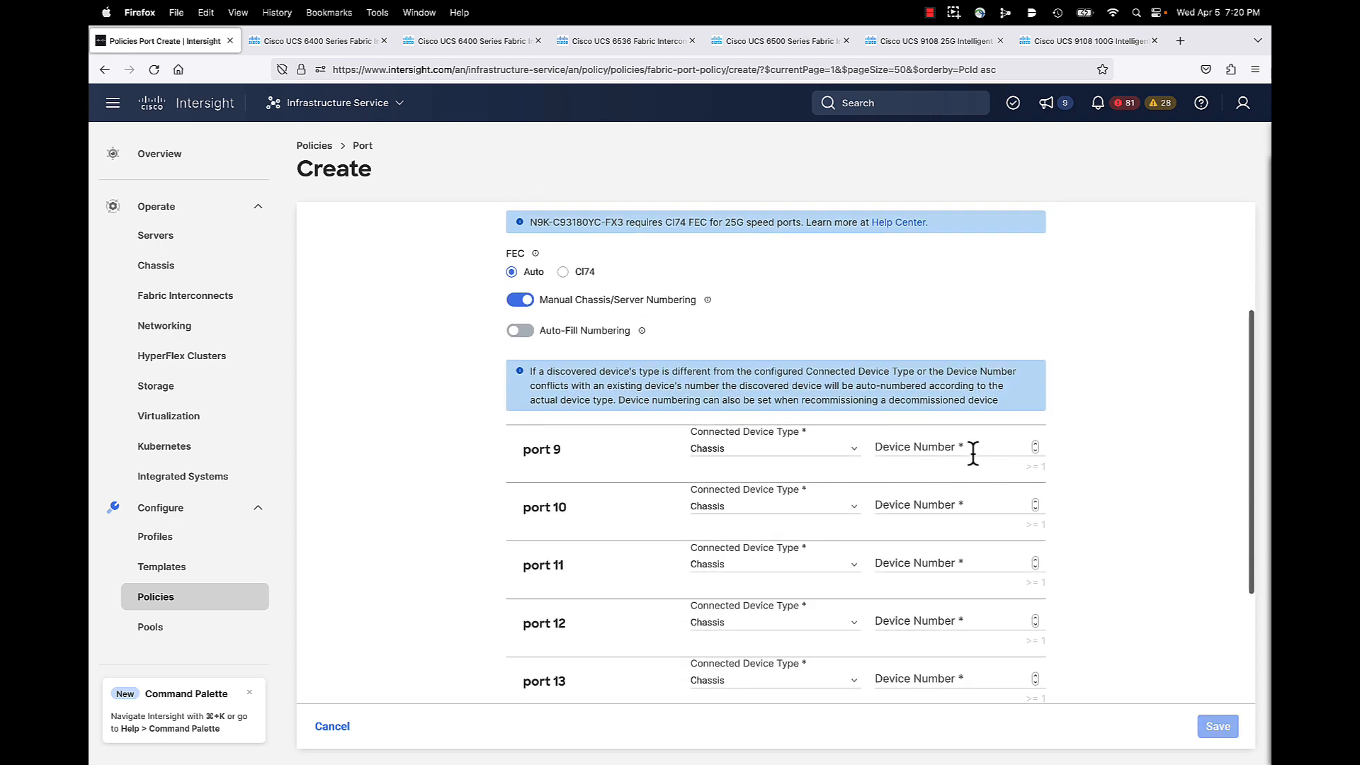
Step: Set device number 1 for ports 9, 10, 11 and 12
{"action": "left_click", "coordinate": [972, 454]}
{"action": "type", "text": "1"}
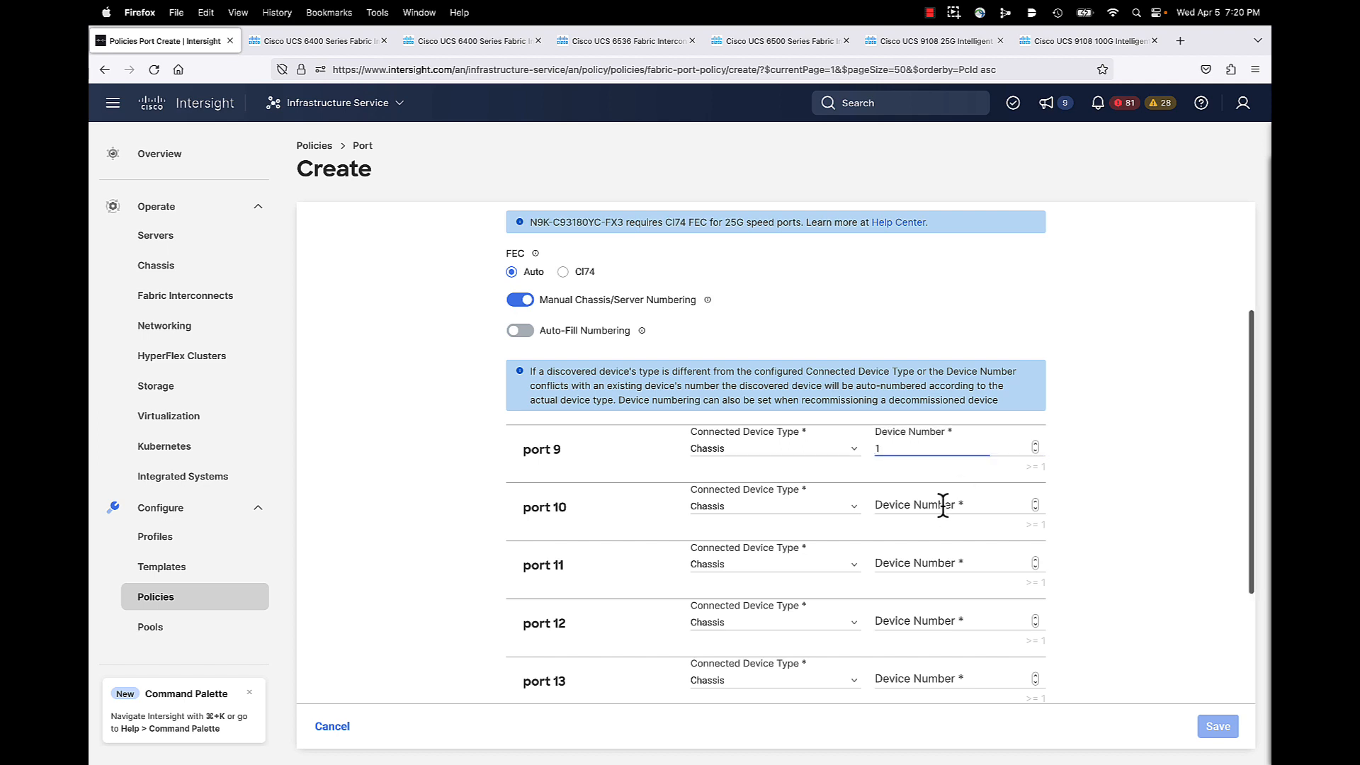
{"action": "left_click", "coordinate": [942, 505]}
{"action": "left_click", "coordinate": [907, 512]}
{"action": "type", "text": "1"}
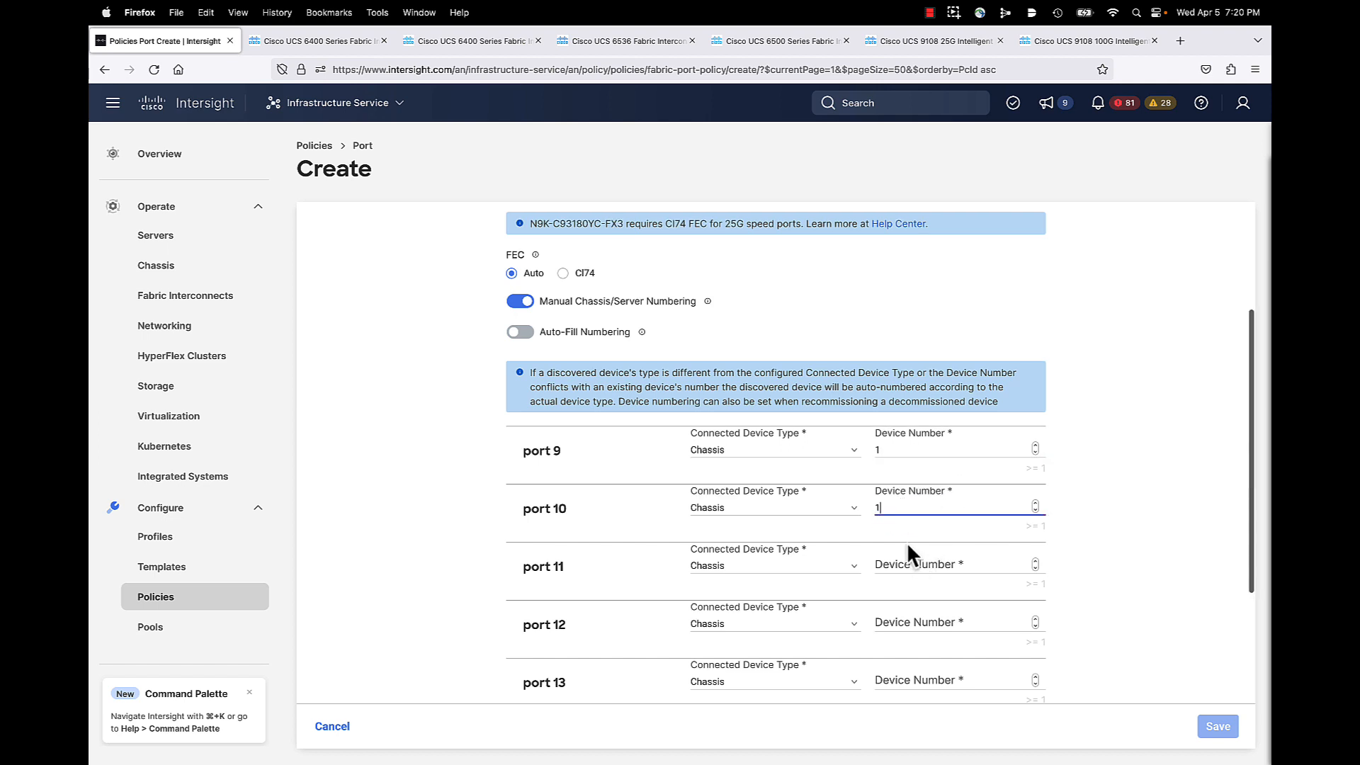
{"action": "left_click", "coordinate": [900, 567]}
{"action": "type", "text": "1"}
{"action": "left_click", "coordinate": [892, 616]}
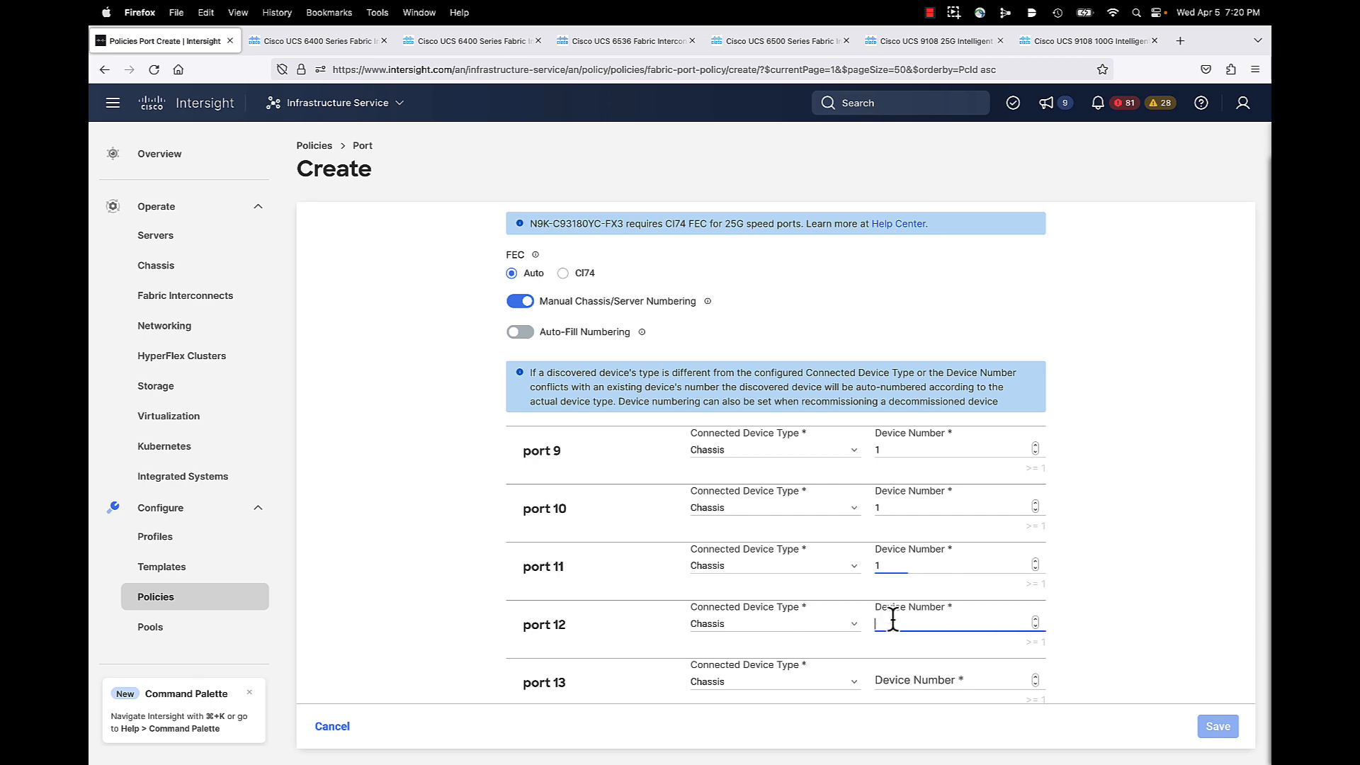
{"action": "scroll", "coordinate": [891, 616], "scroll_direction": "down", "scroll_amount": 3}
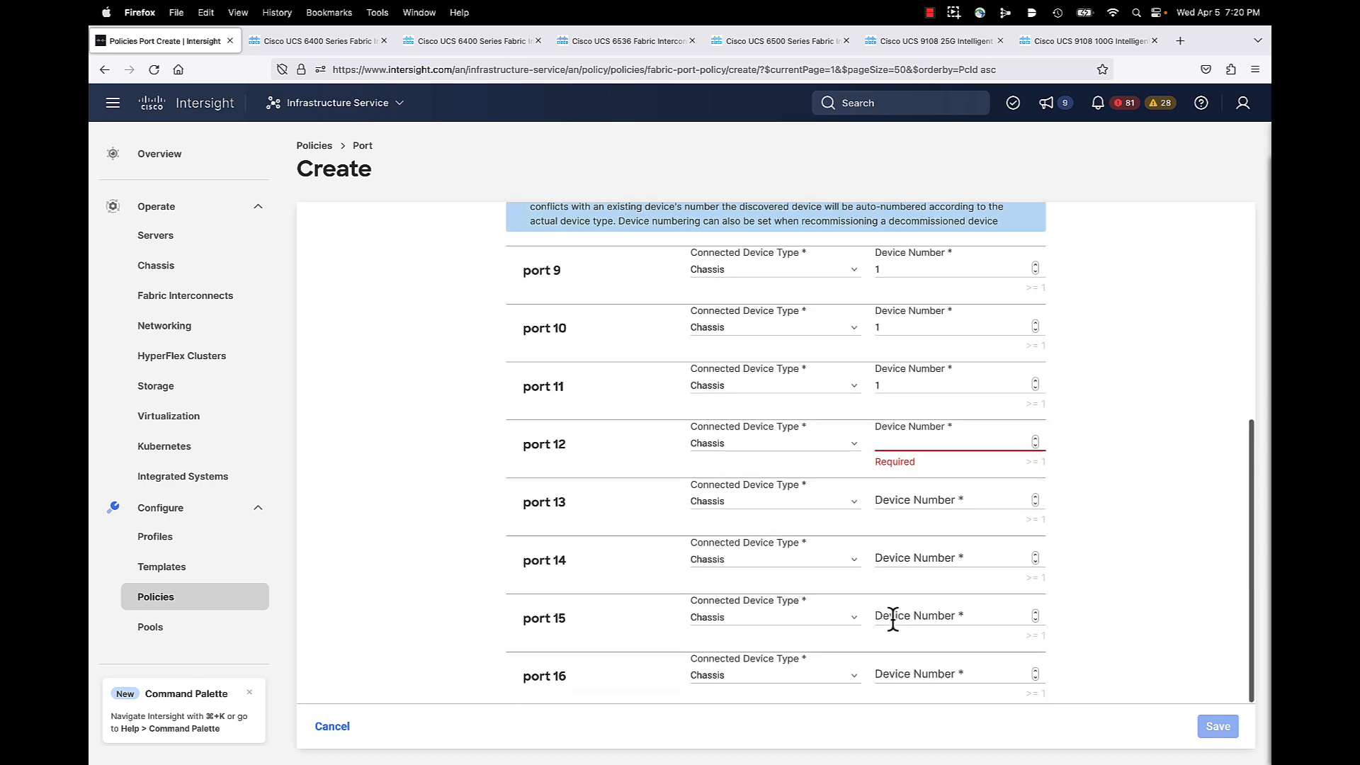
{"action": "left_click", "coordinate": [897, 438]}
{"action": "type", "text": "1"}
Step: Set device number 2 for ports 13, 14, 15 and 16
{"action": "left_click", "coordinate": [895, 502]}
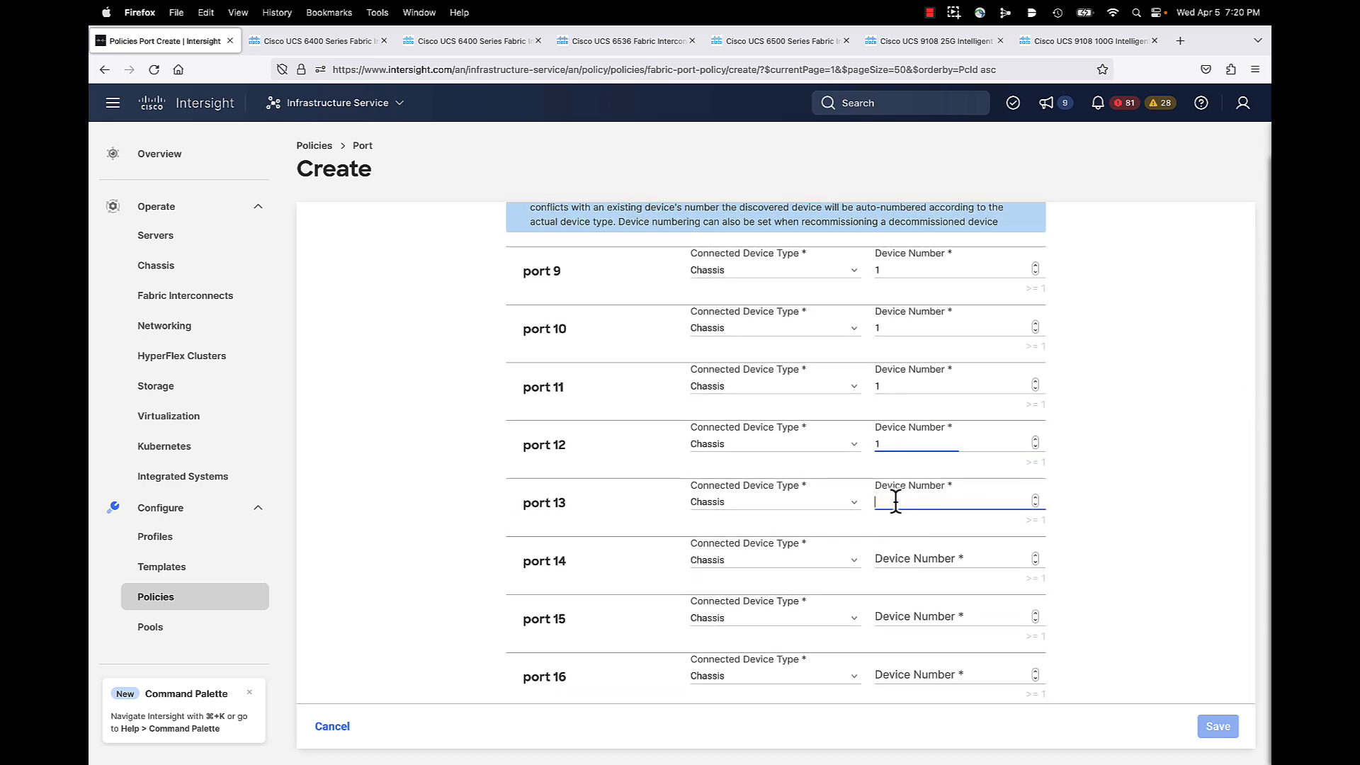
{"action": "left_click", "coordinate": [892, 551]}
{"action": "type", "text": "2"}
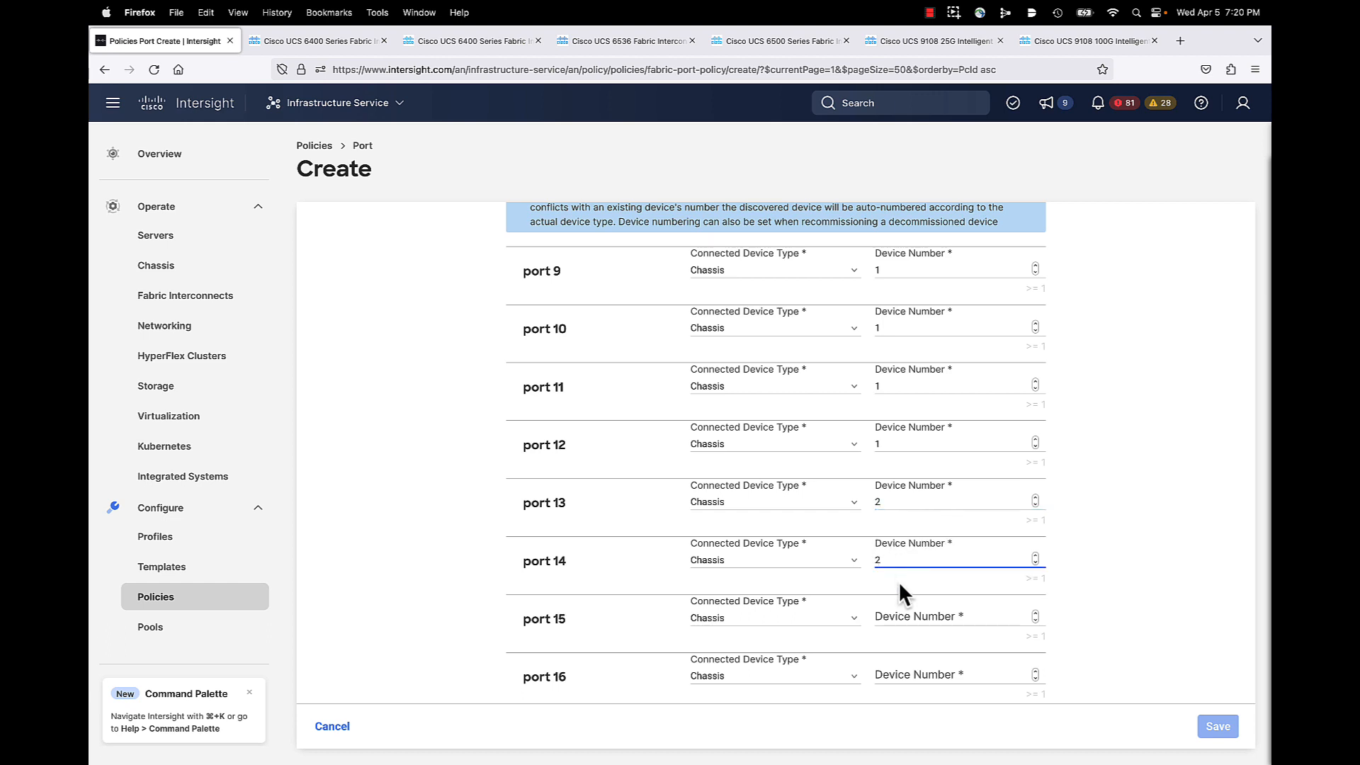
{"action": "left_click", "coordinate": [895, 613]}
{"action": "type", "text": "2"}
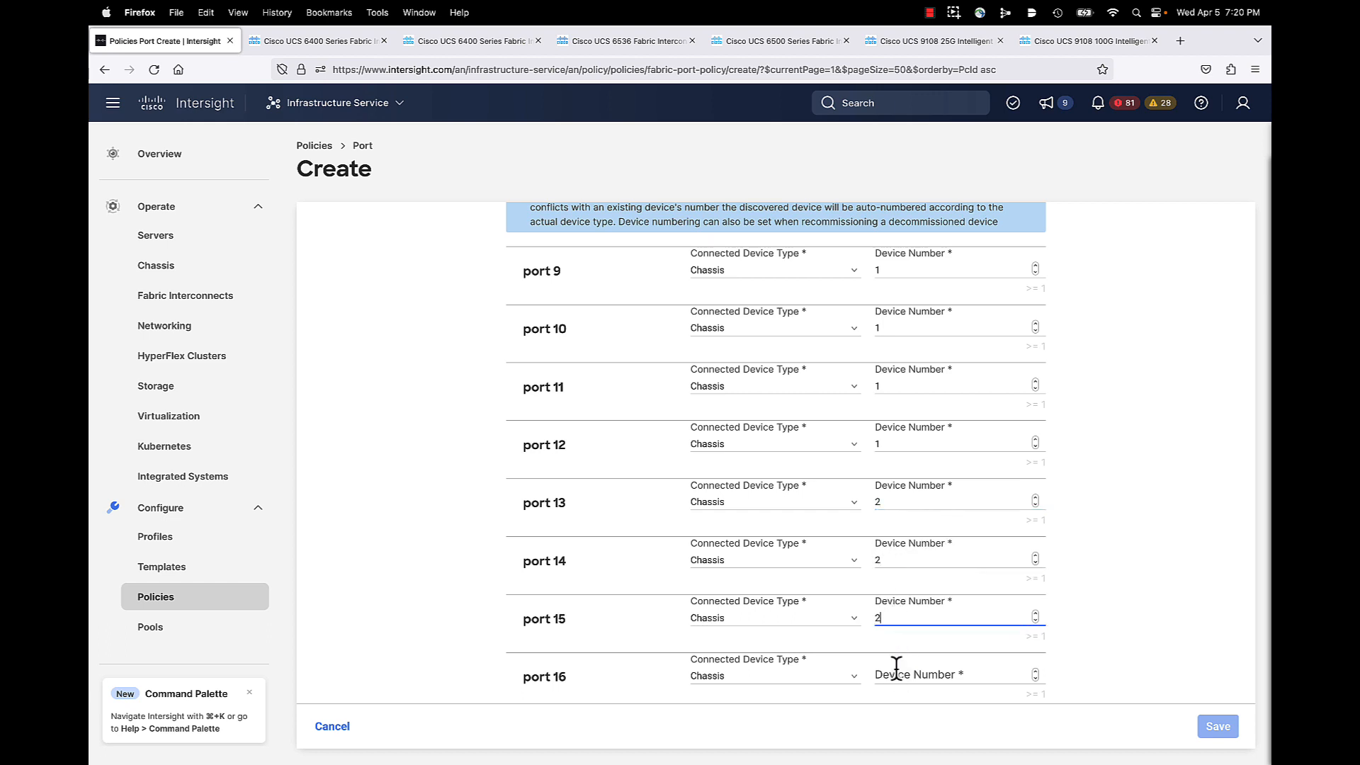
{"action": "left_click", "coordinate": [896, 667]}
{"action": "type", "text": "3"}
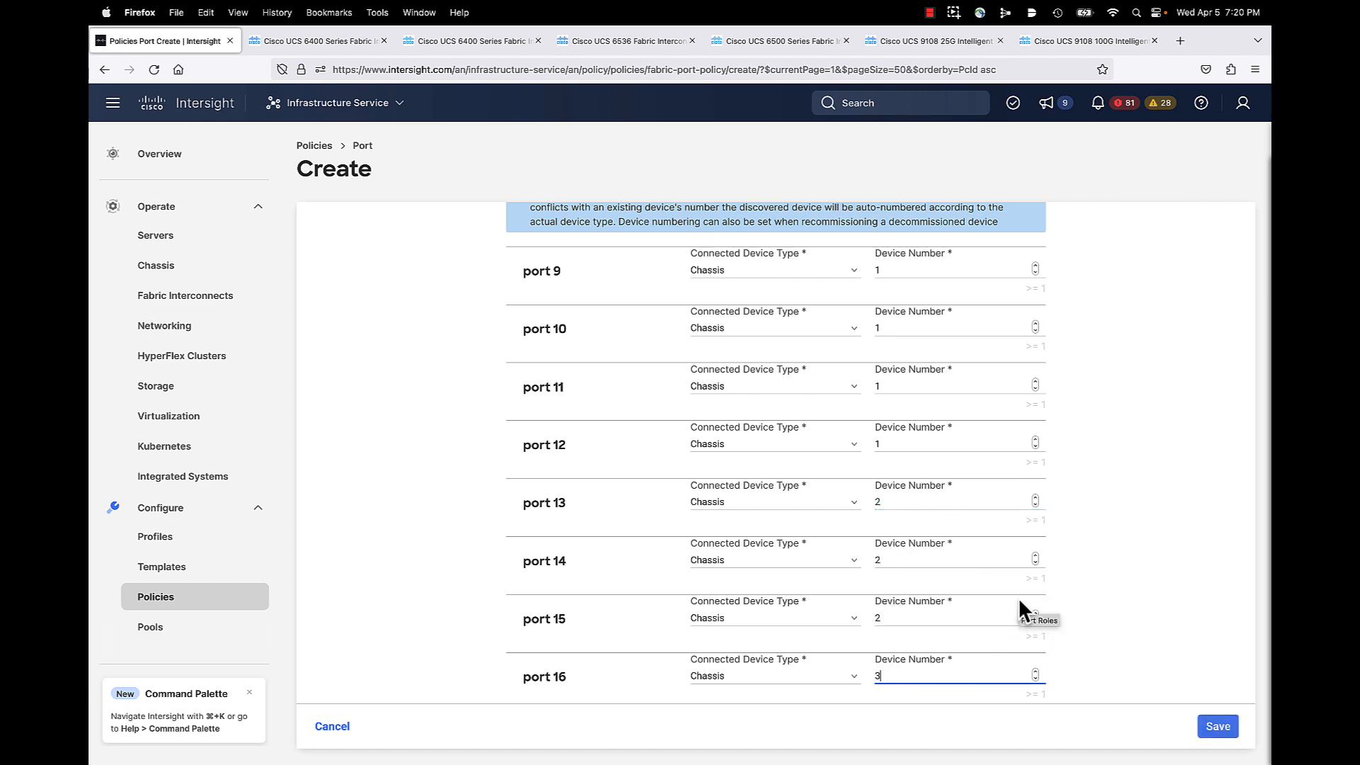
{"action": "key", "text": "BackSpace"}
{"action": "type", "text": "2"}
{"action": "left_click", "coordinate": [1220, 727]}
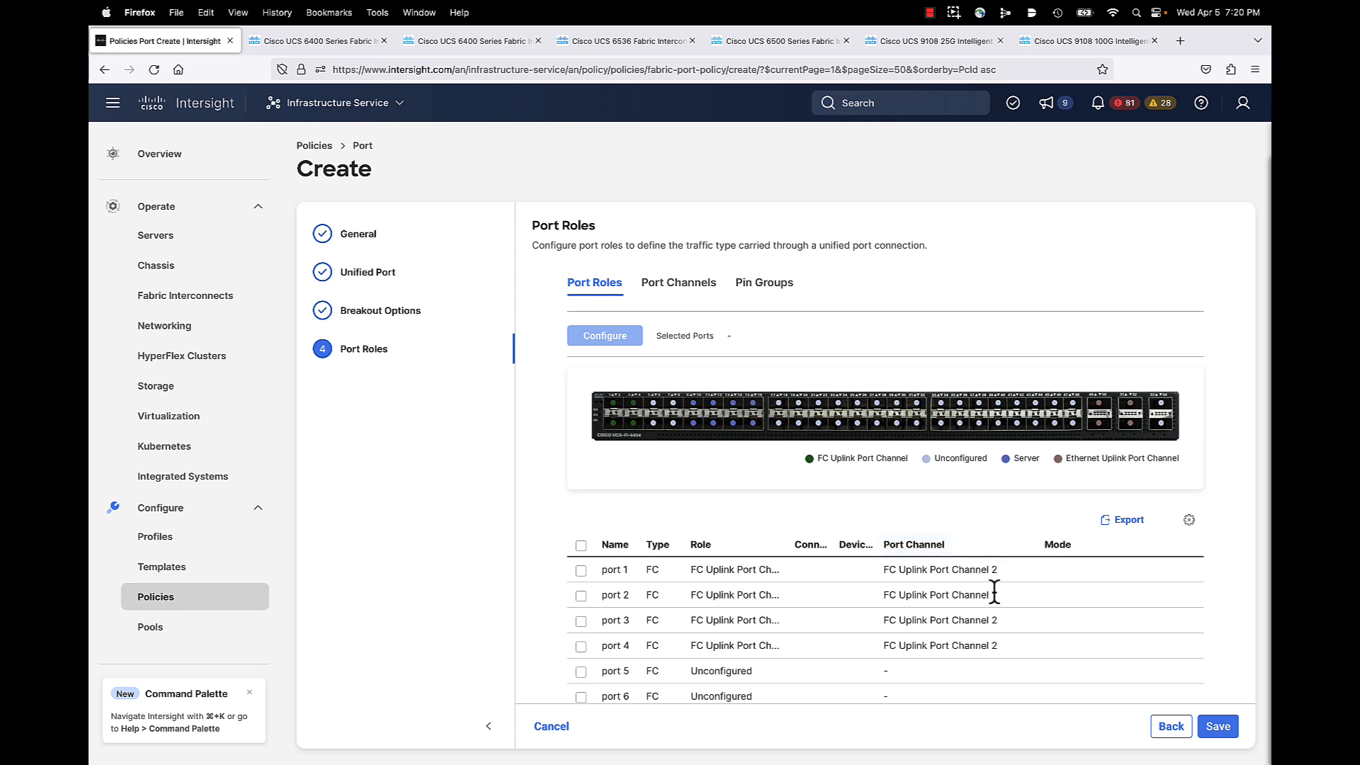
{"action": "scroll", "coordinate": [995, 592], "scroll_direction": "down", "scroll_amount": 3}
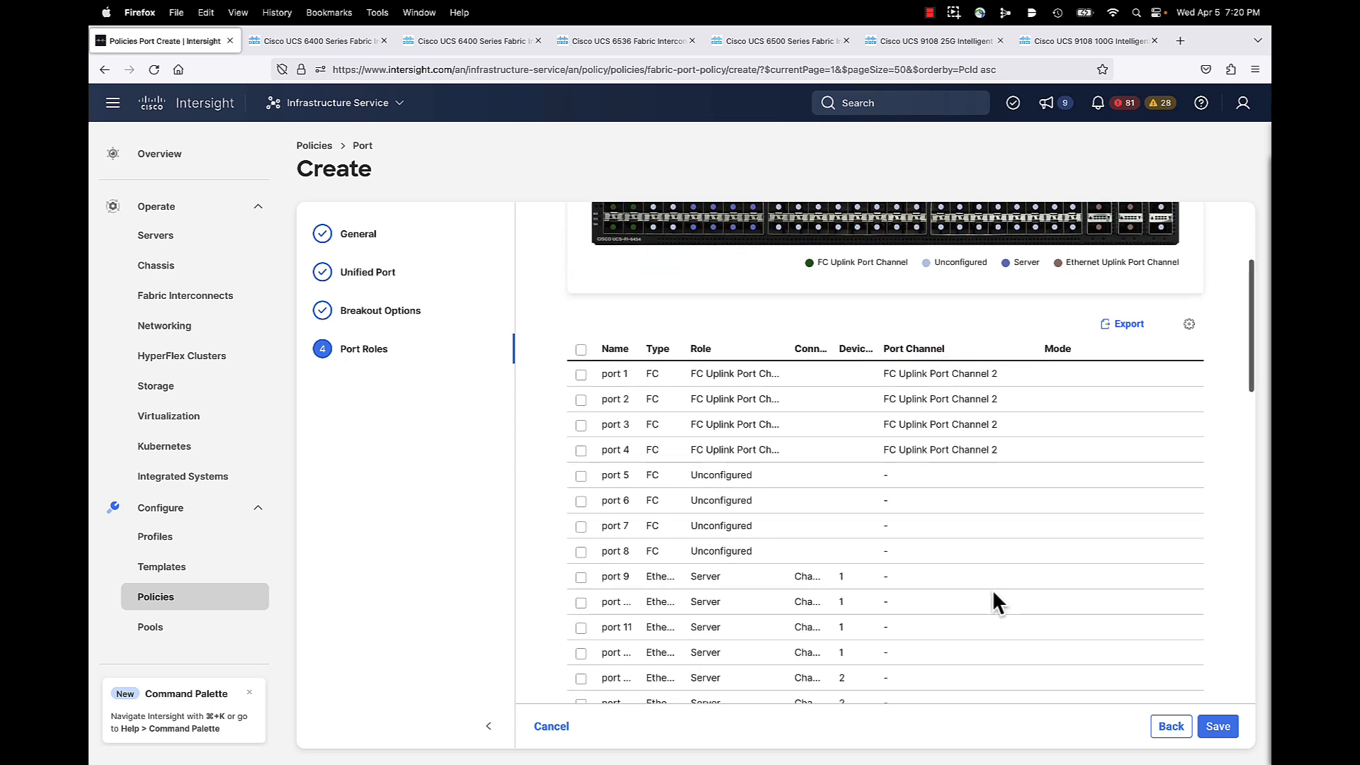
{"action": "scroll", "coordinate": [994, 594], "scroll_direction": "down", "scroll_amount": 2}
{"action": "scroll", "coordinate": [993, 603], "scroll_direction": "up", "scroll_amount": 5}
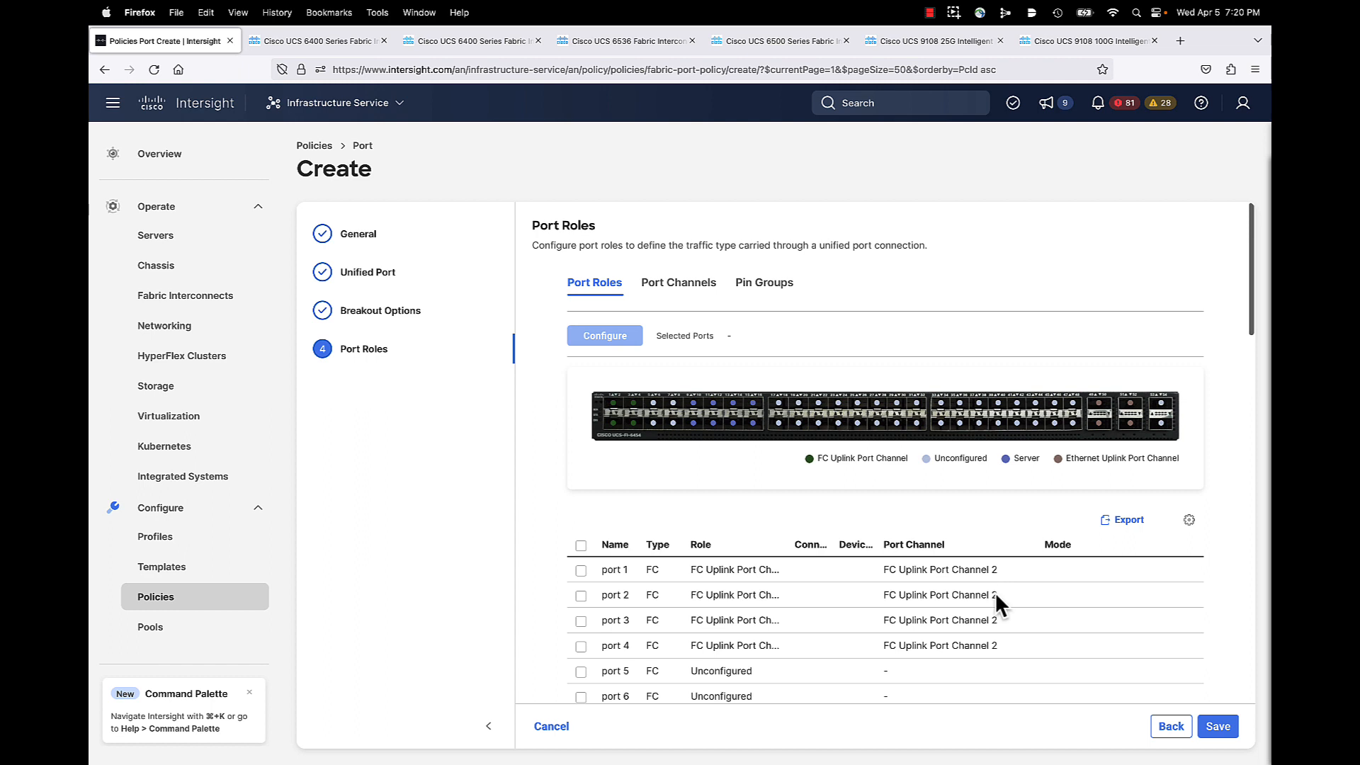
{"action": "left_click", "coordinate": [1220, 729]}
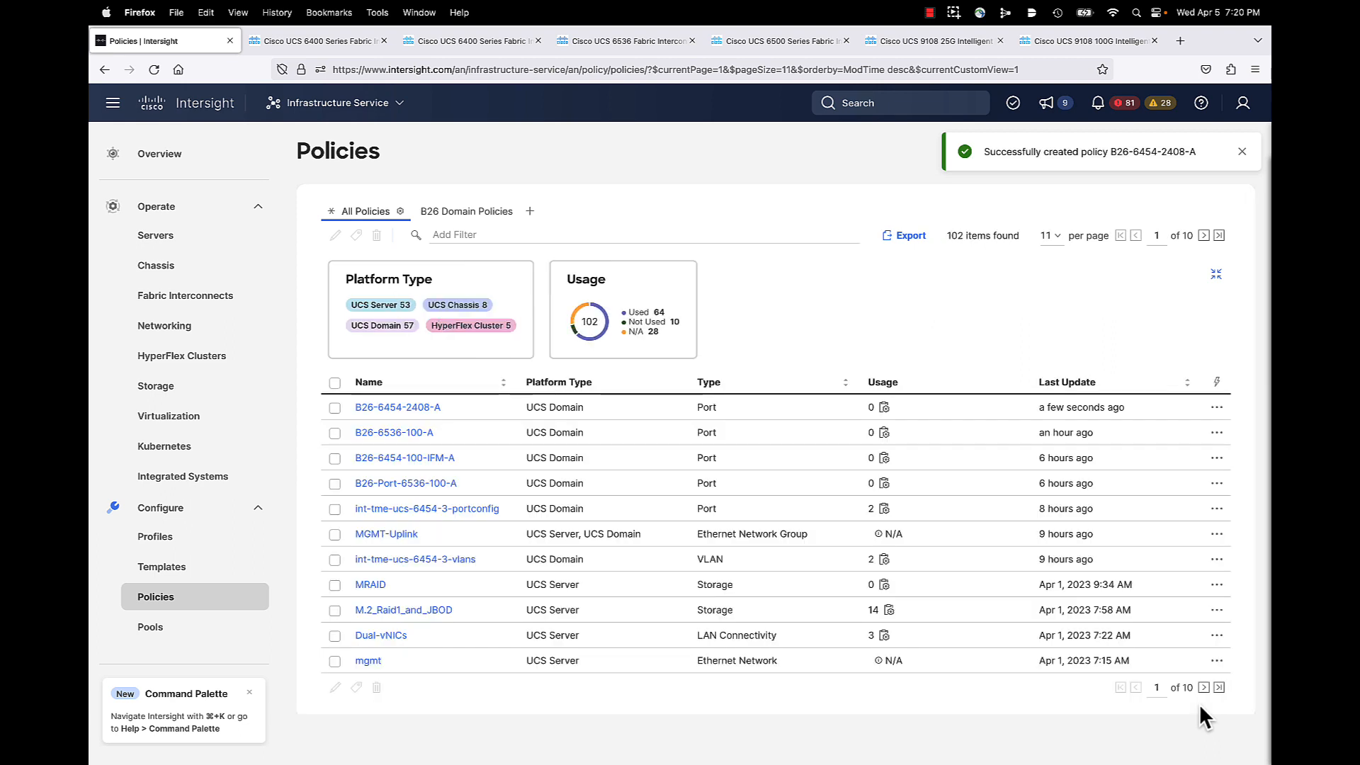
{"action": "left_click", "coordinate": [335, 408]}
{"action": "left_click", "coordinate": [336, 236]}
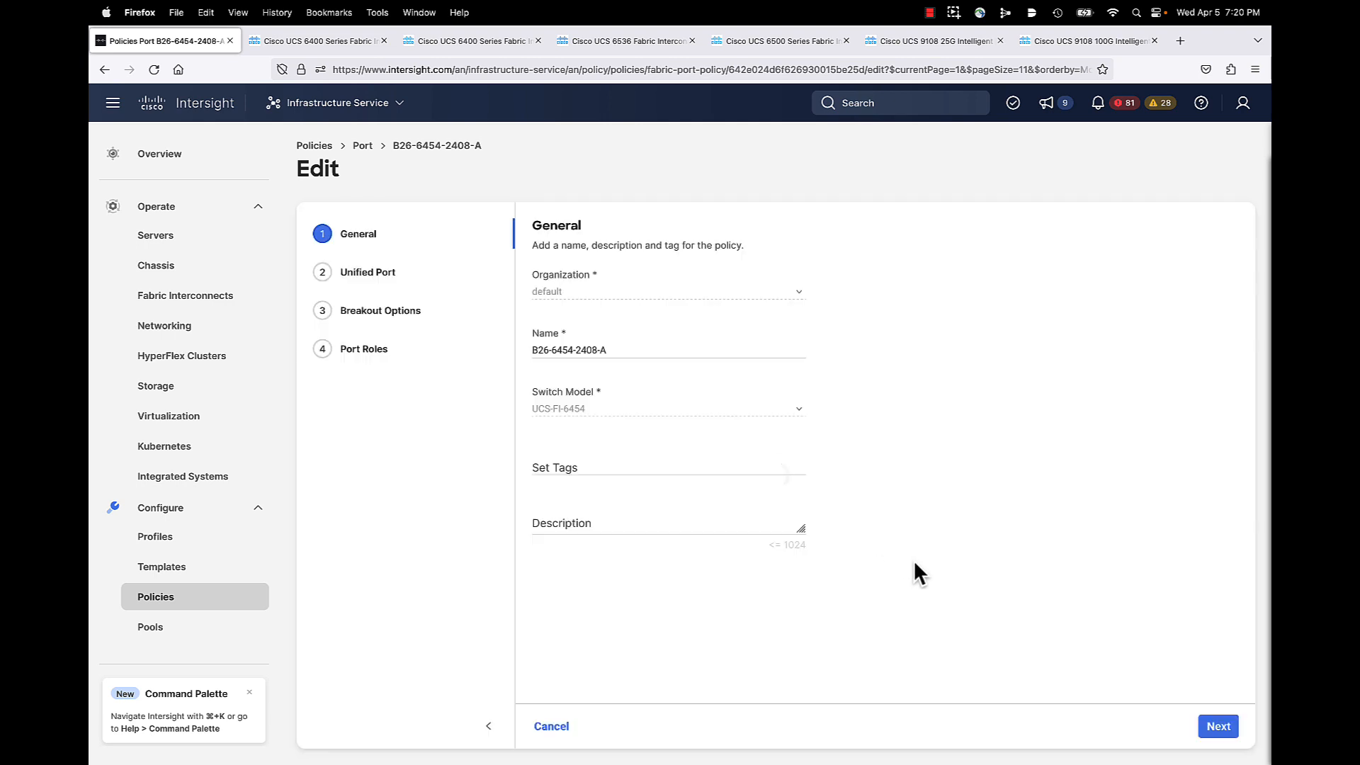
{"action": "left_click", "coordinate": [1217, 728]}
{"action": "left_click", "coordinate": [1219, 726]}
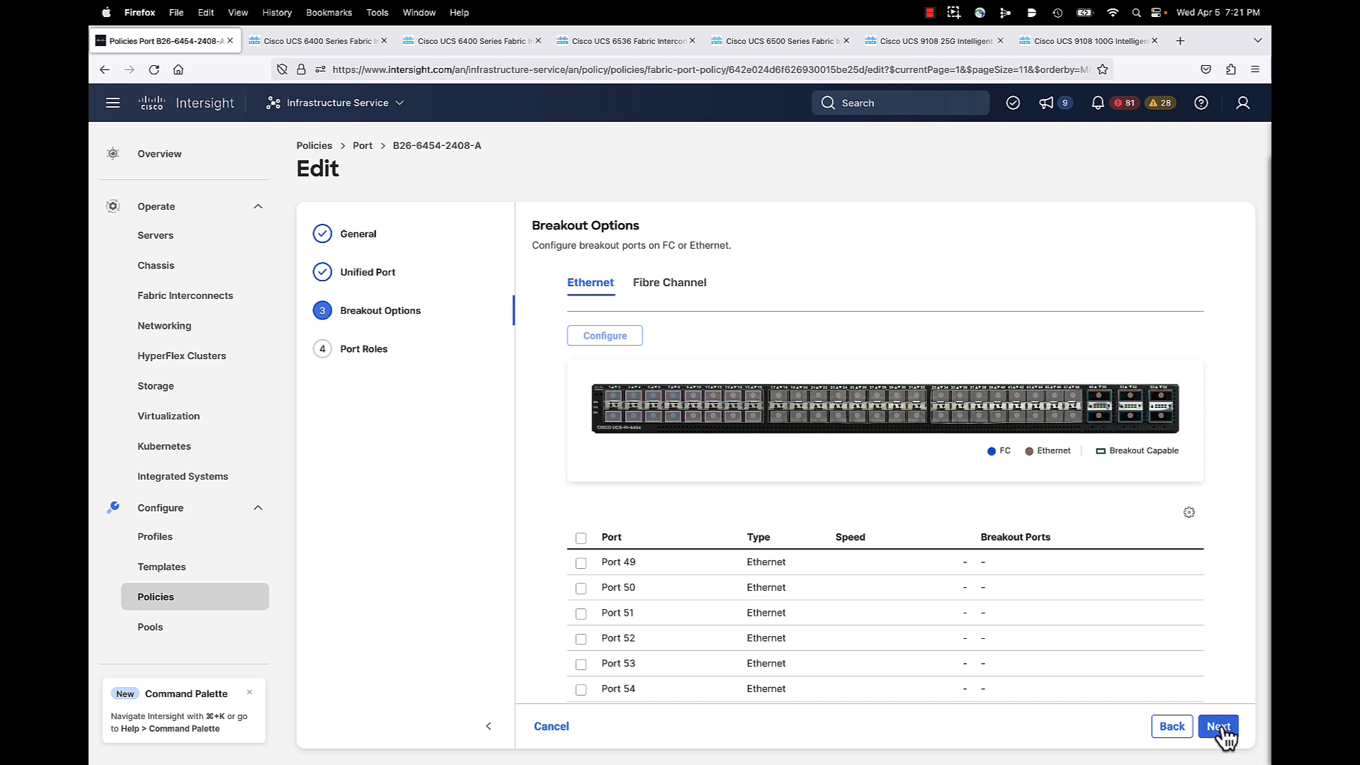
{"action": "left_click", "coordinate": [1219, 728]}
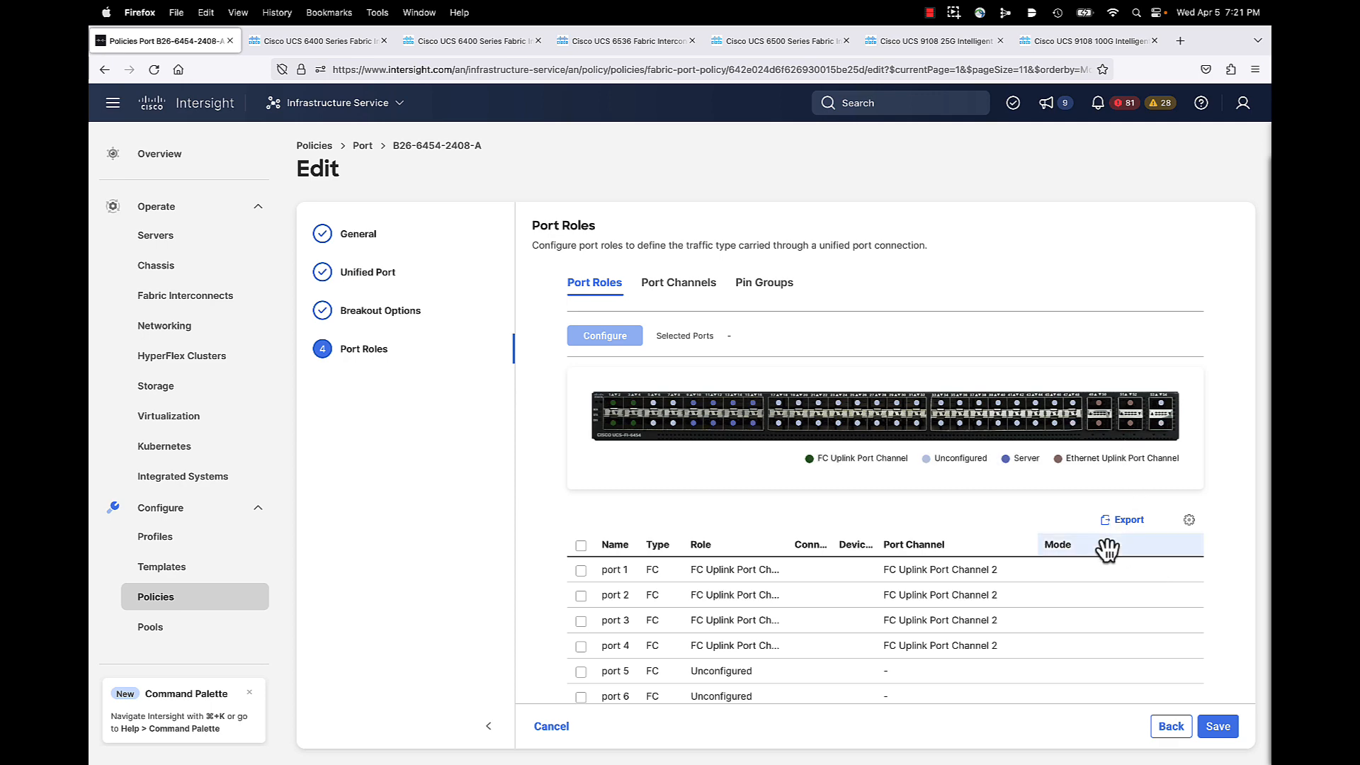
{"action": "scroll", "coordinate": [1107, 550], "scroll_direction": "down", "scroll_amount": 2}
{"action": "scroll", "coordinate": [1109, 567], "scroll_direction": "up", "scroll_amount": 2}
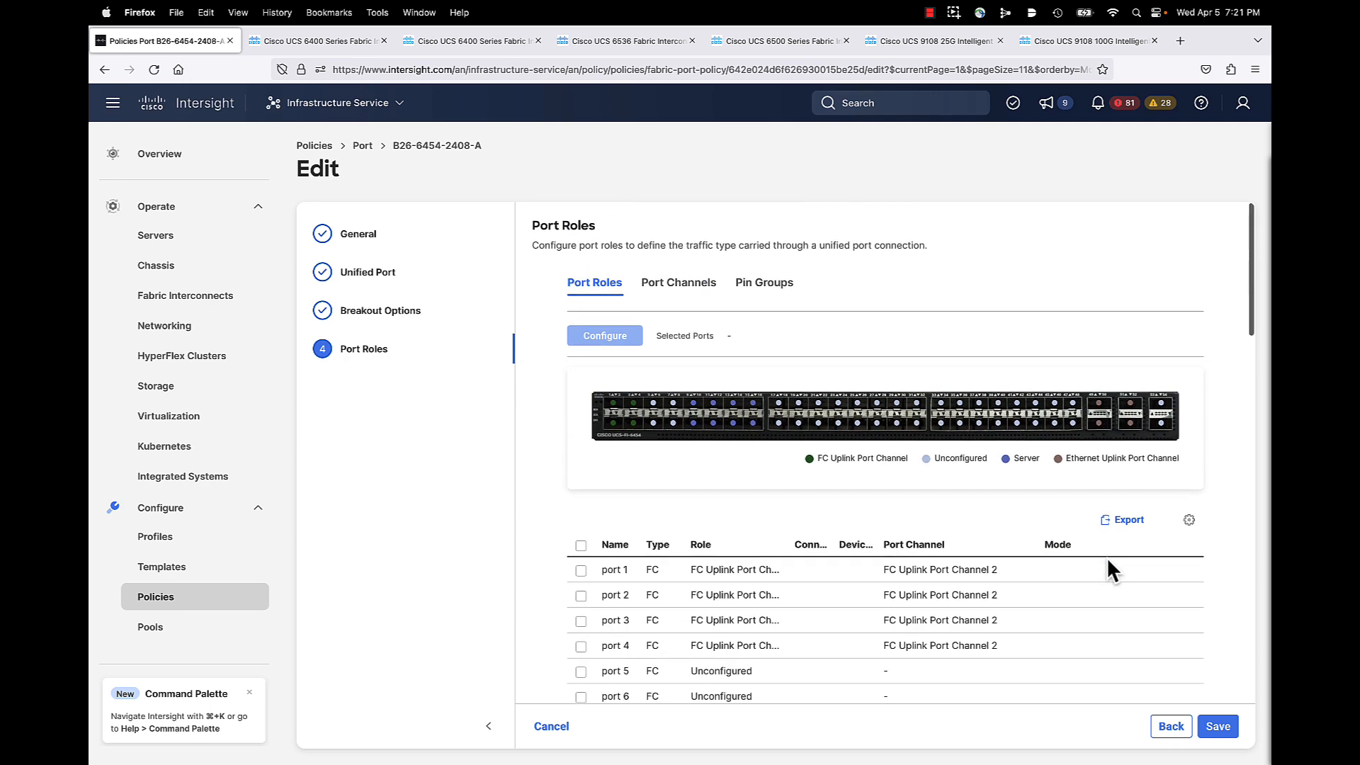